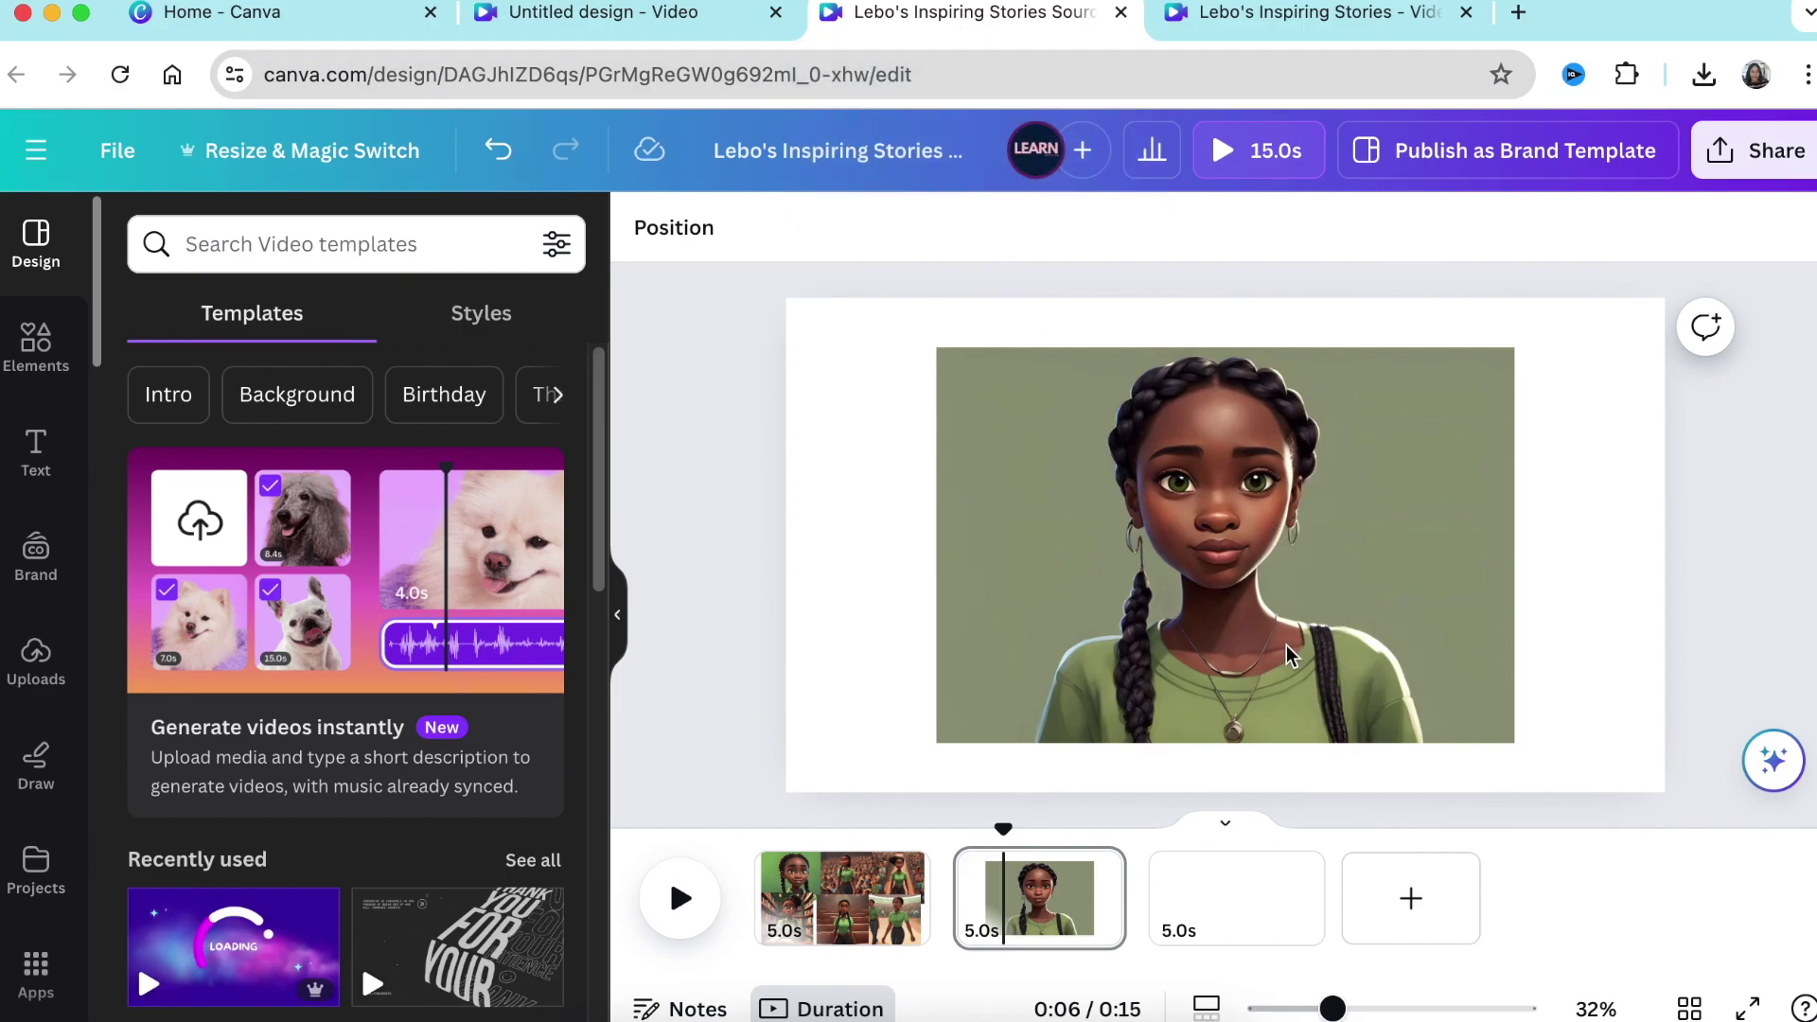
Look through the open designs: the finished story video, the blank Sources video and the character source images, ending on the story video.
left_click(1273, 27)
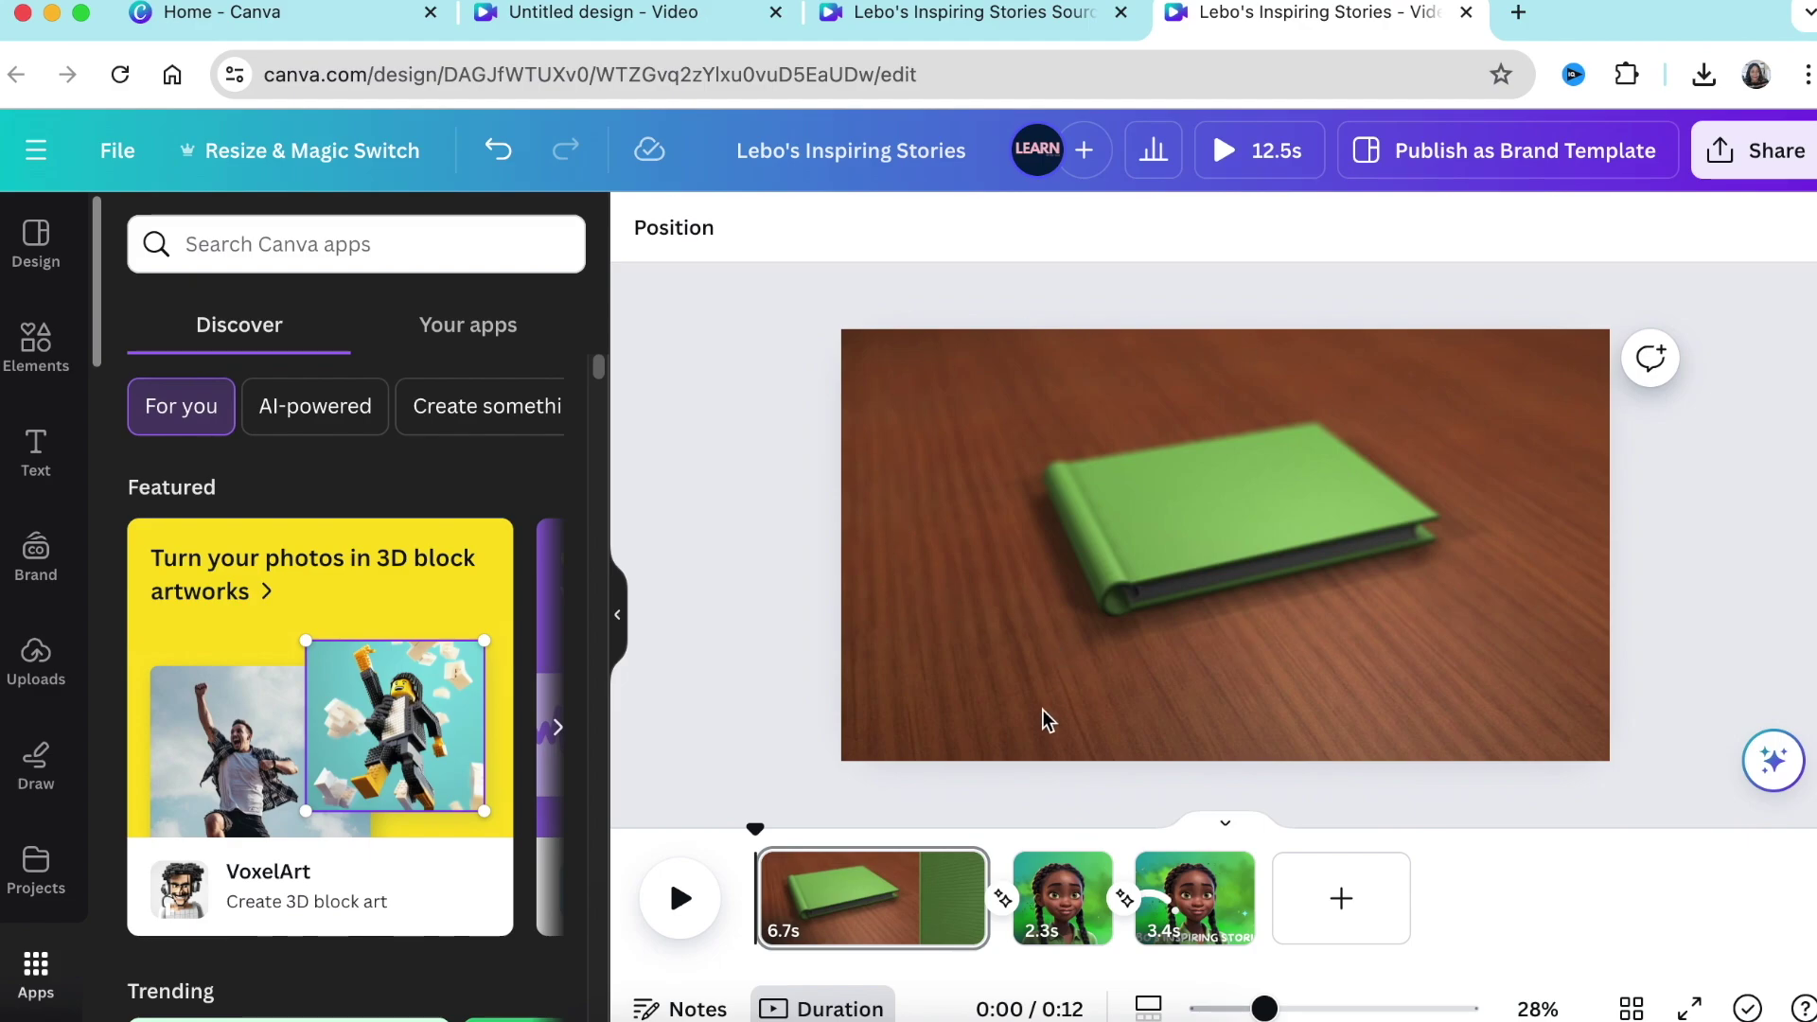
left_click(638, 27)
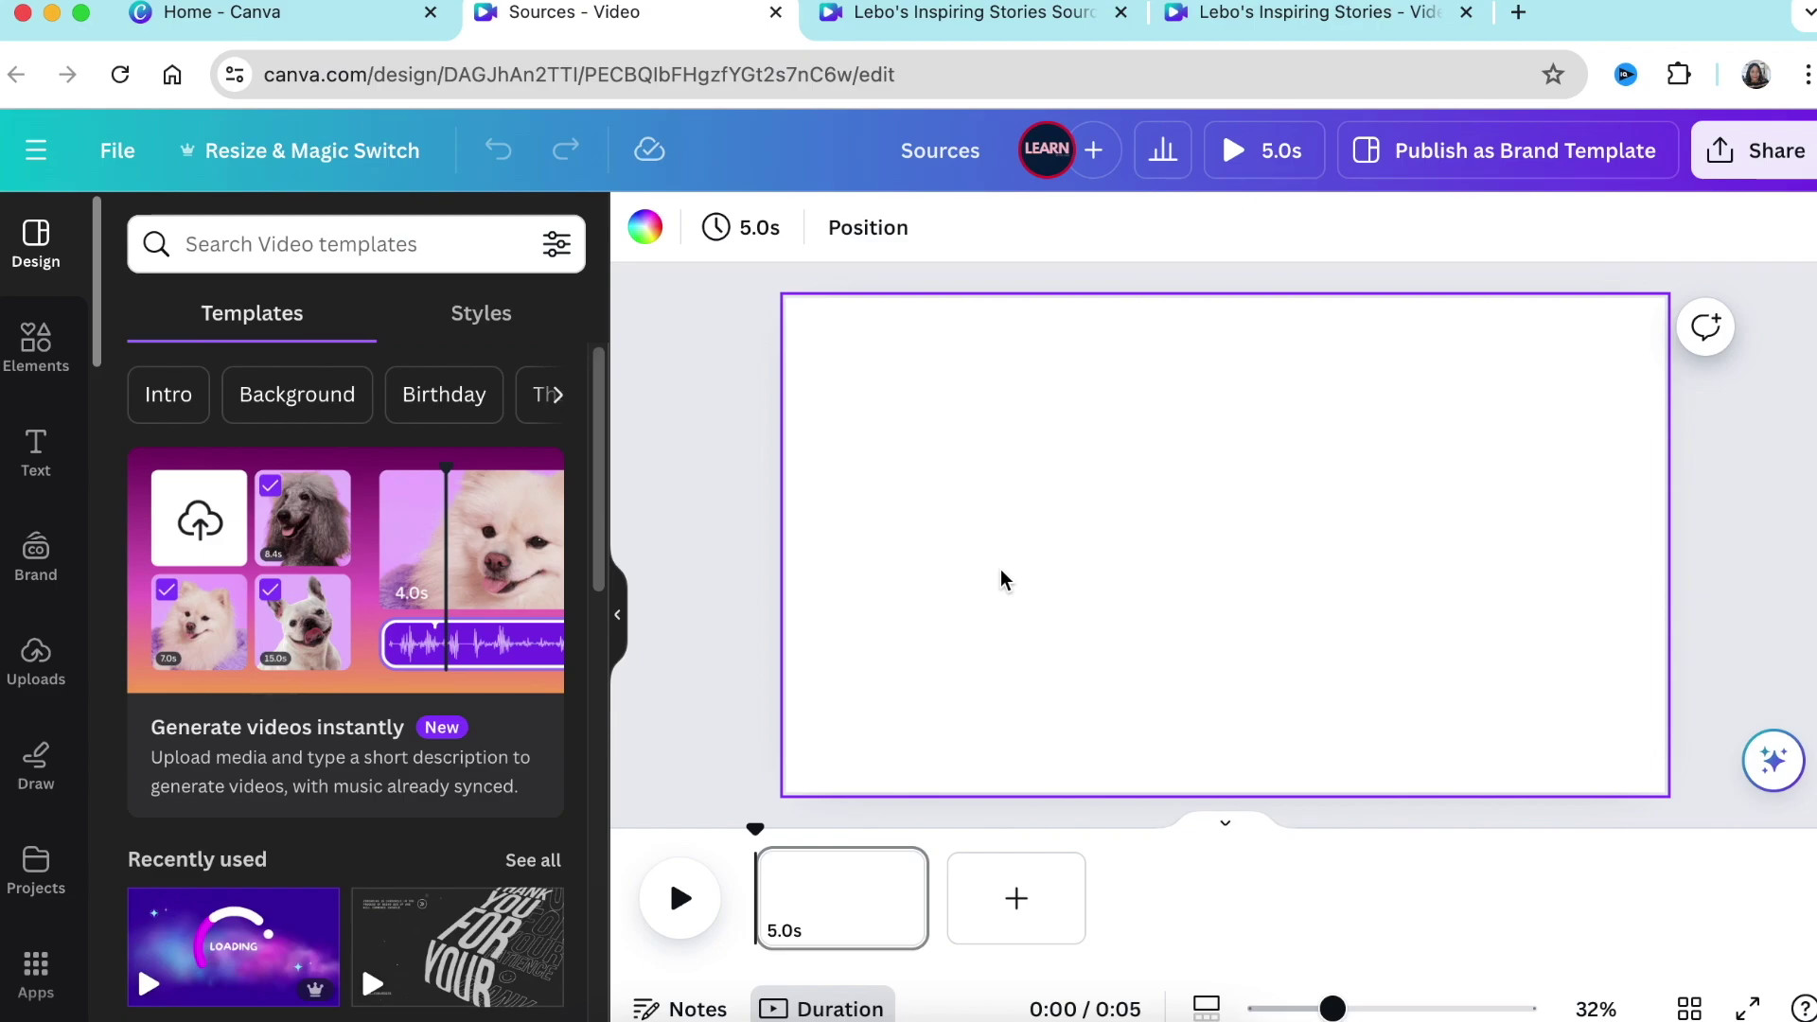
left_click(970, 23)
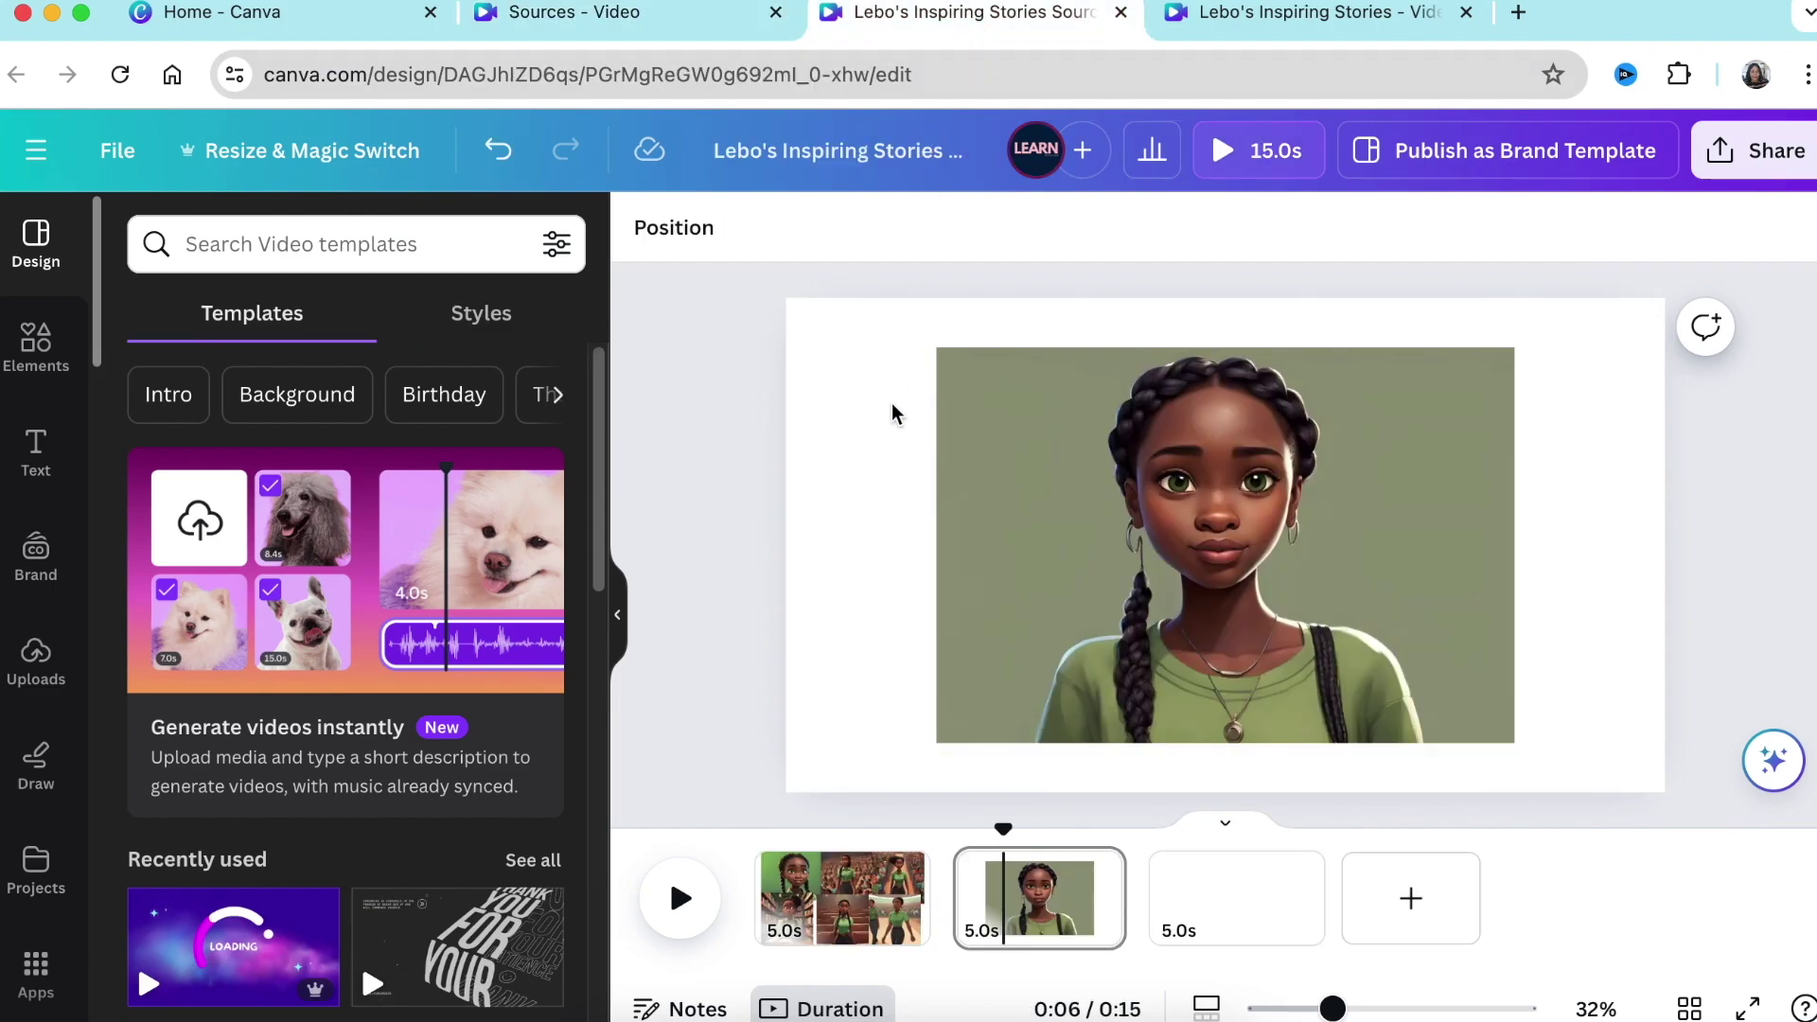
left_click(1290, 26)
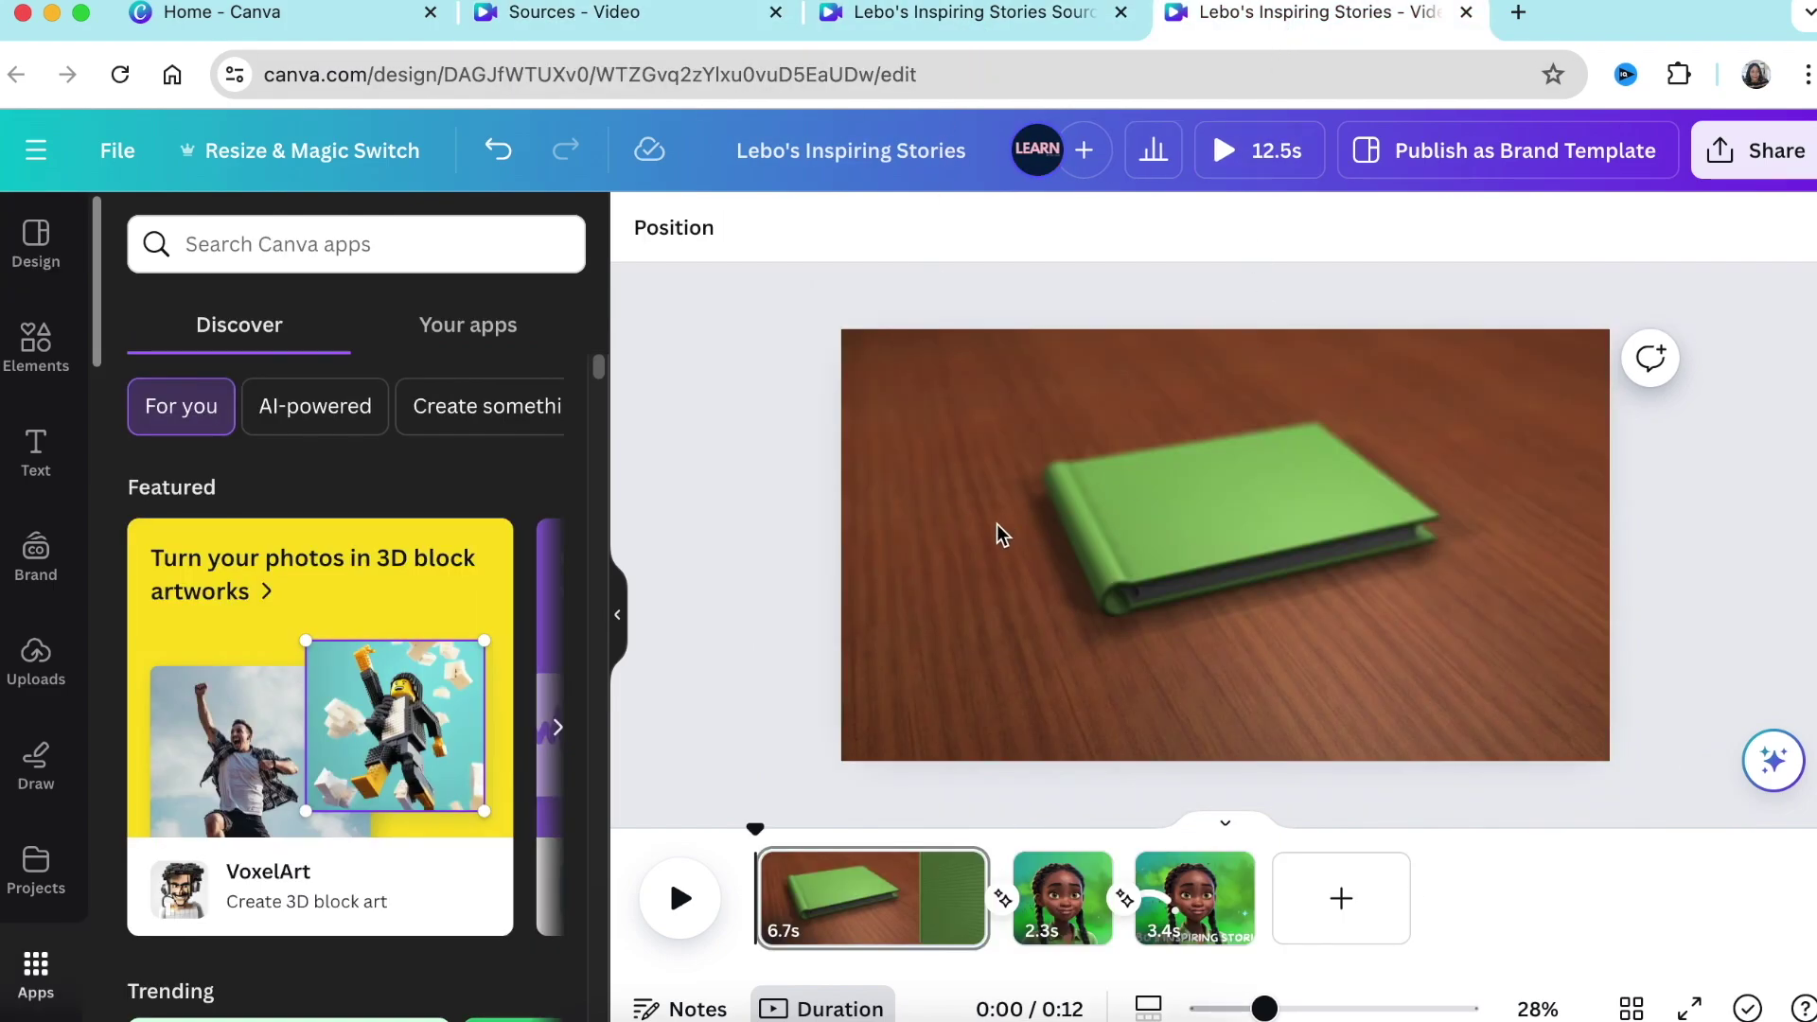
Examine the animation book video results in the elements library and preview the green book clip on the first page.
left_click(961, 516)
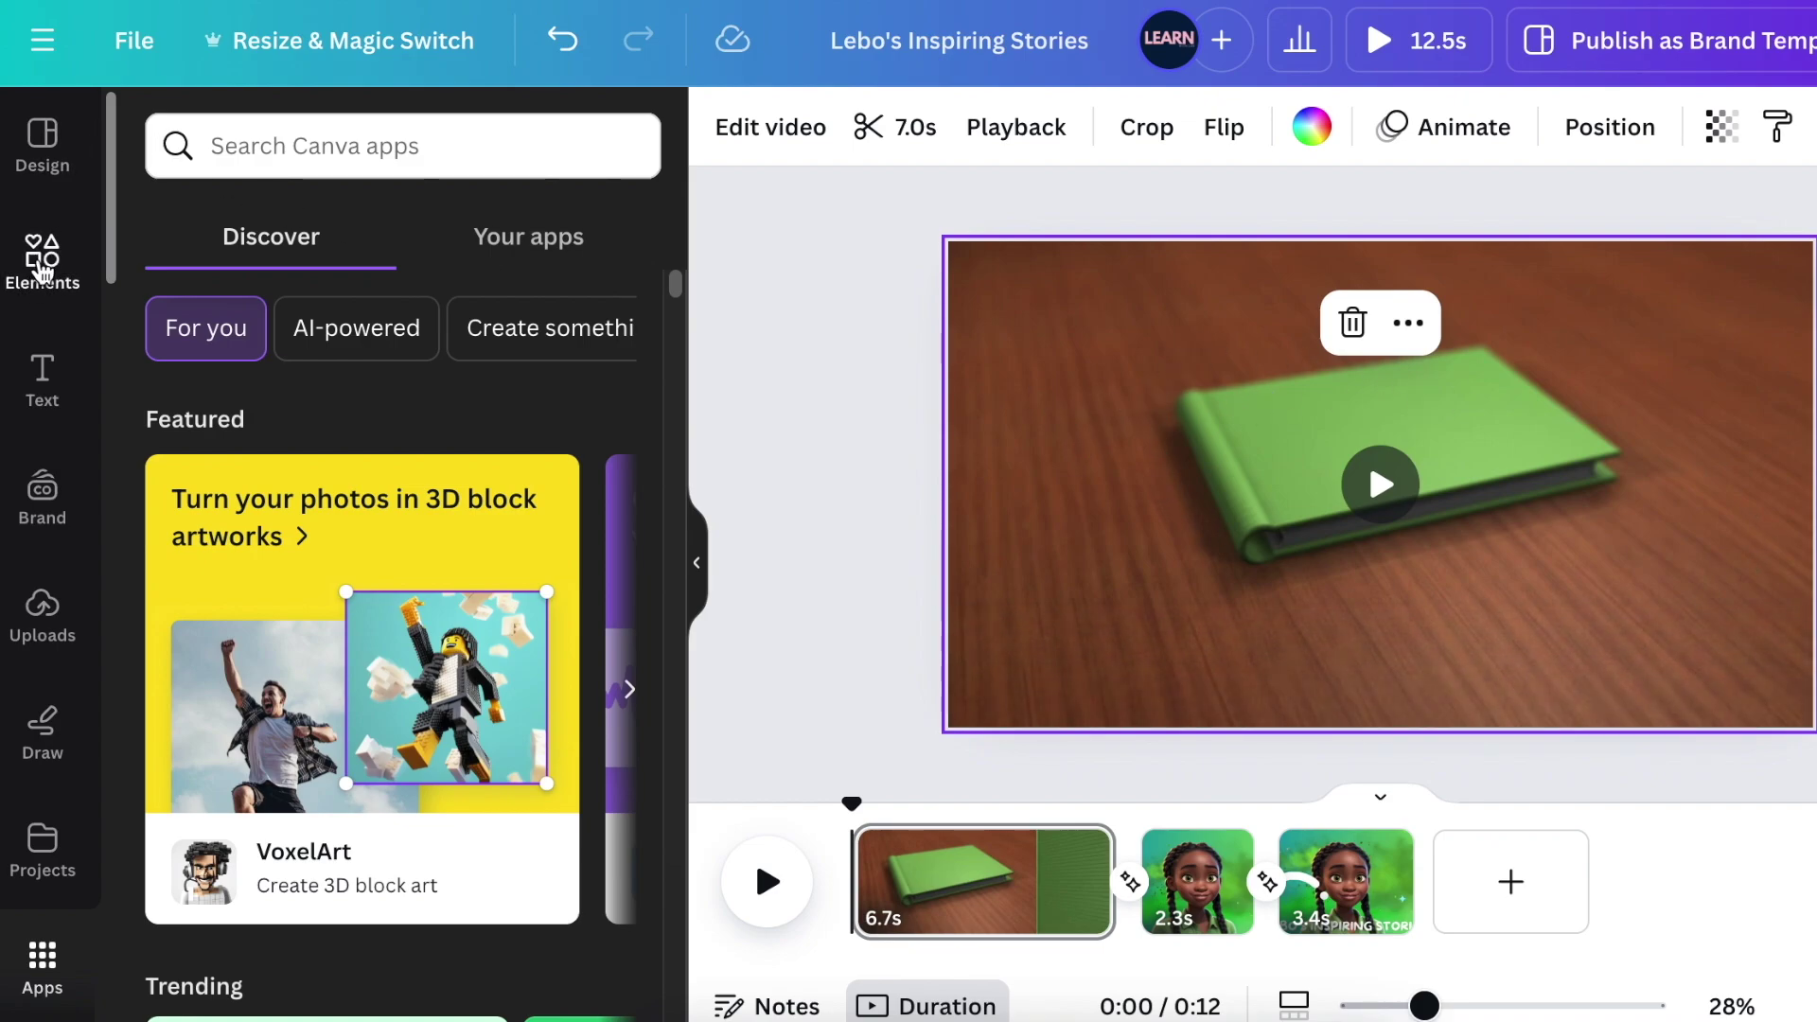
left_click(42, 265)
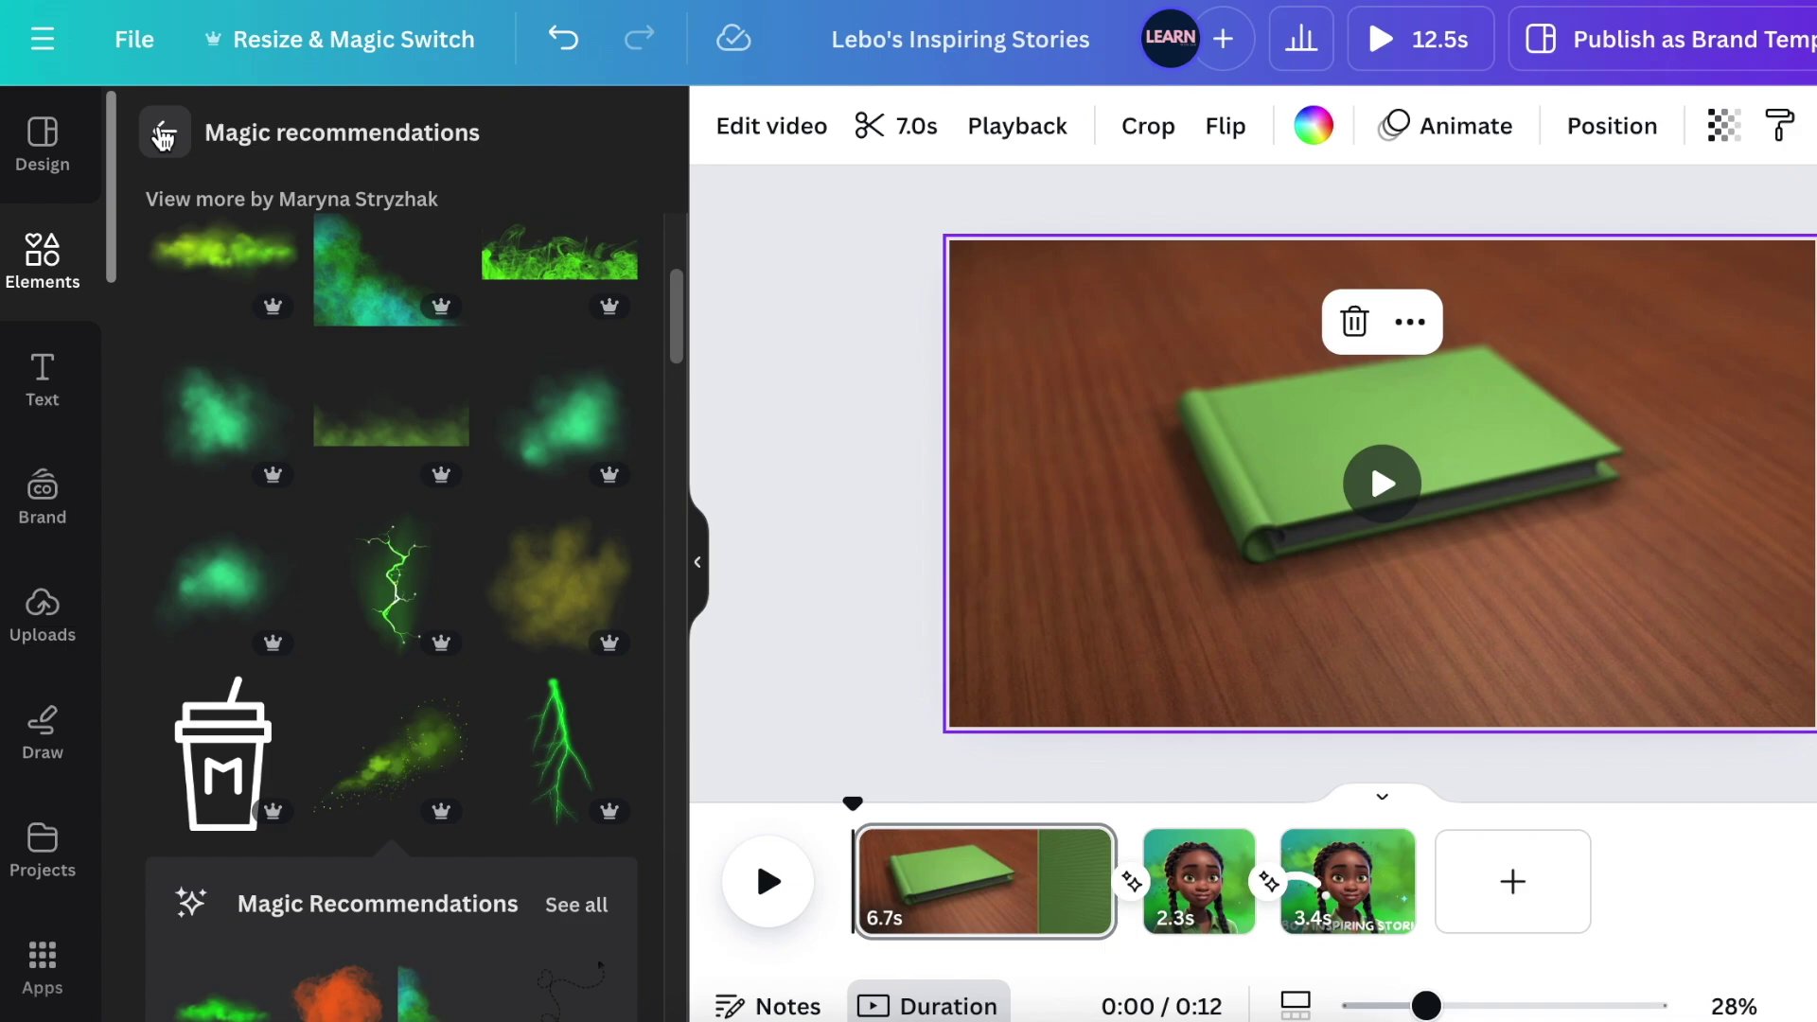
left_click(164, 137)
left_click(159, 132)
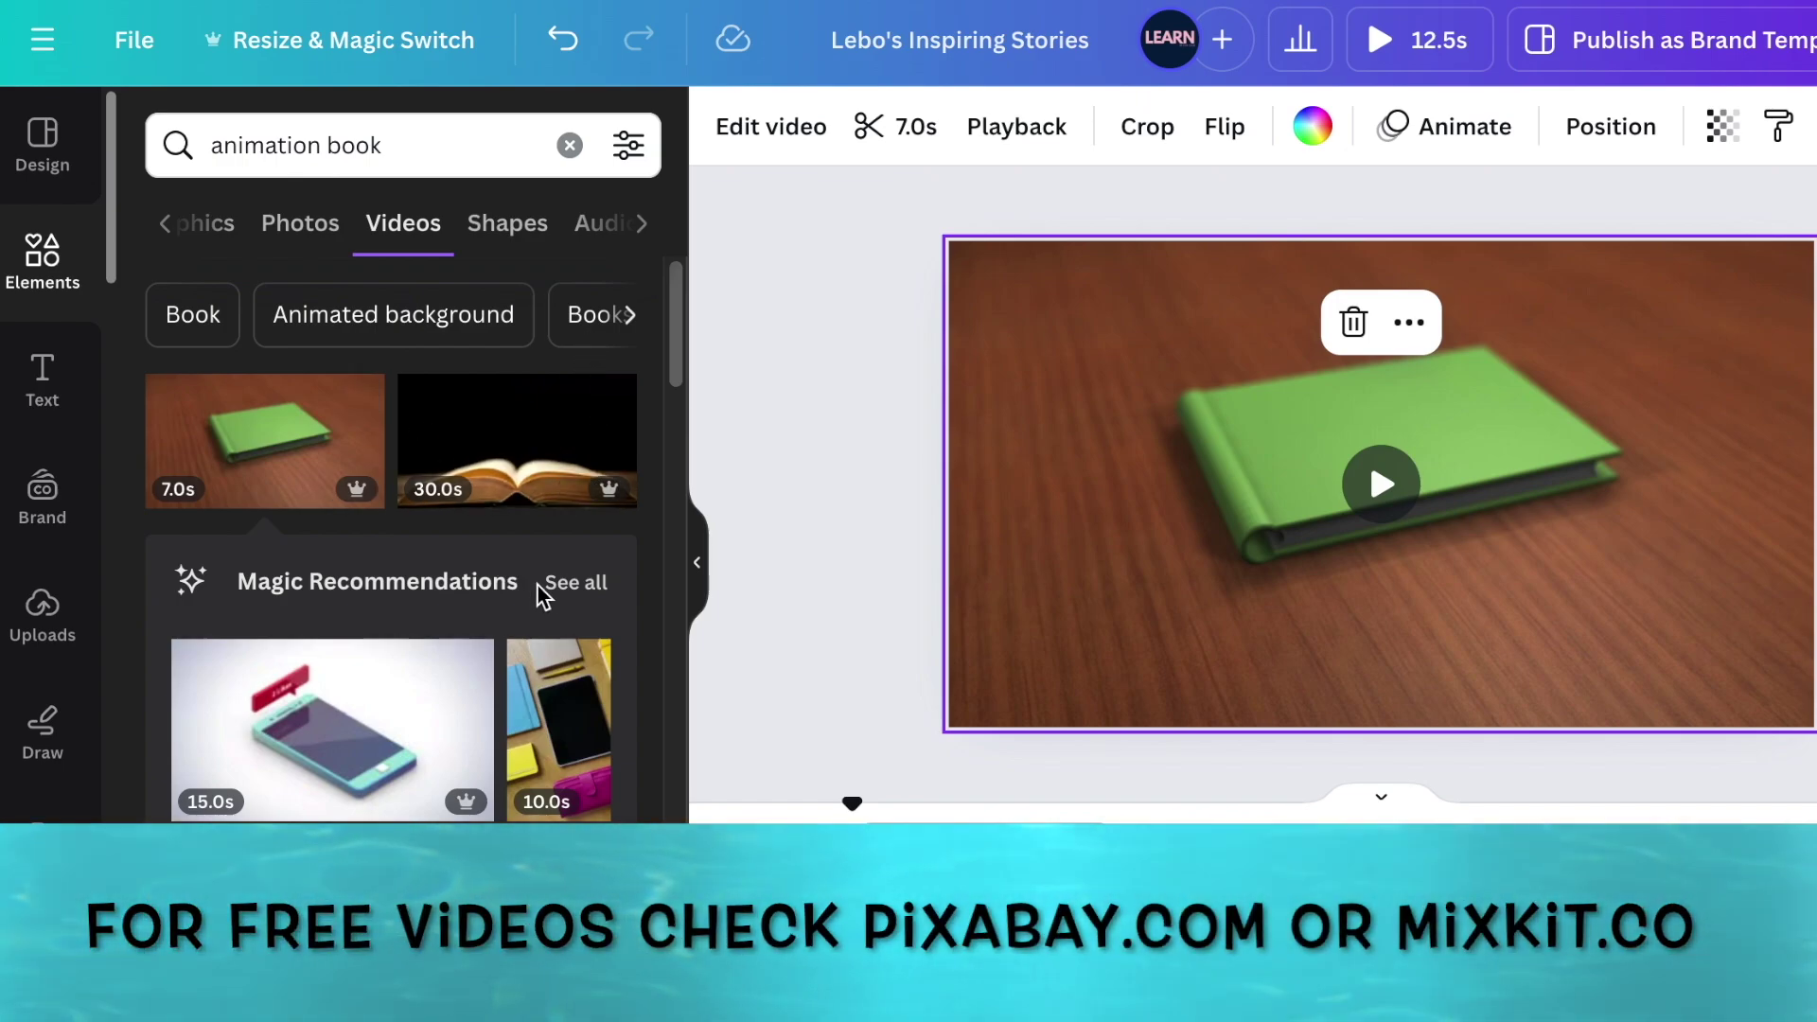
scroll(466, 570, "down", 2)
scroll(466, 570, "down", 4)
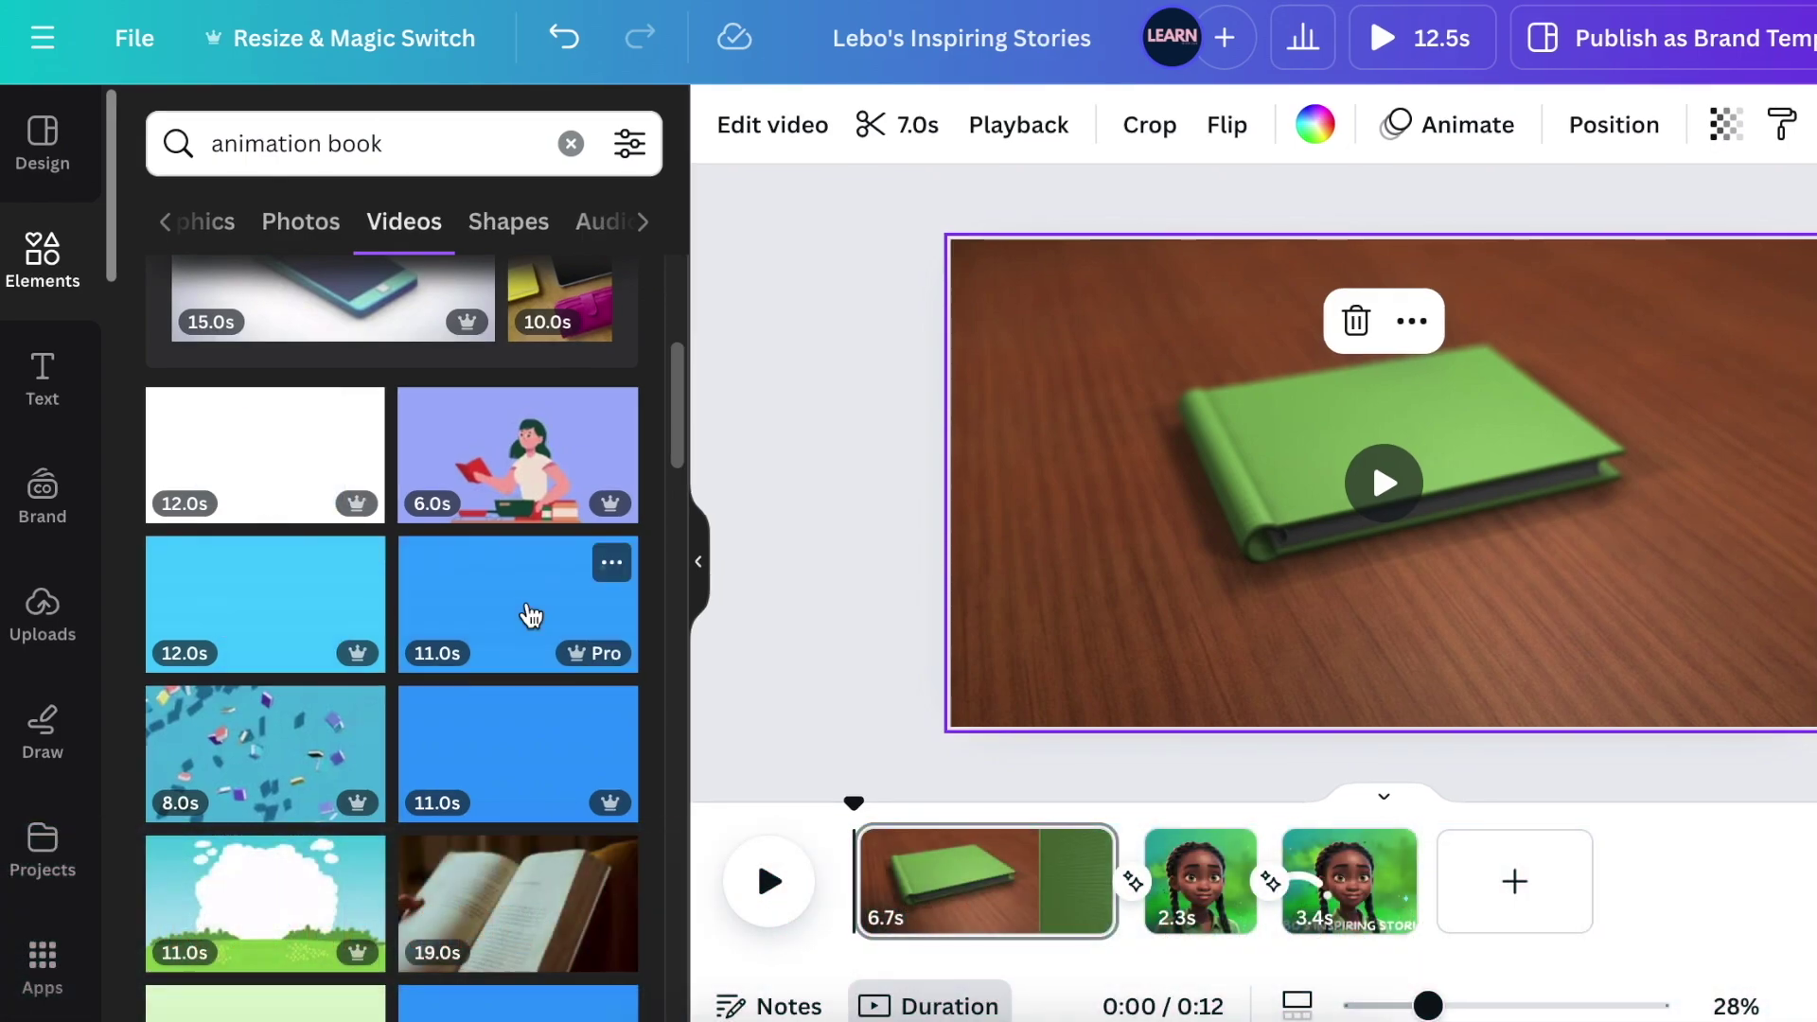
scroll(527, 616, "down", 2)
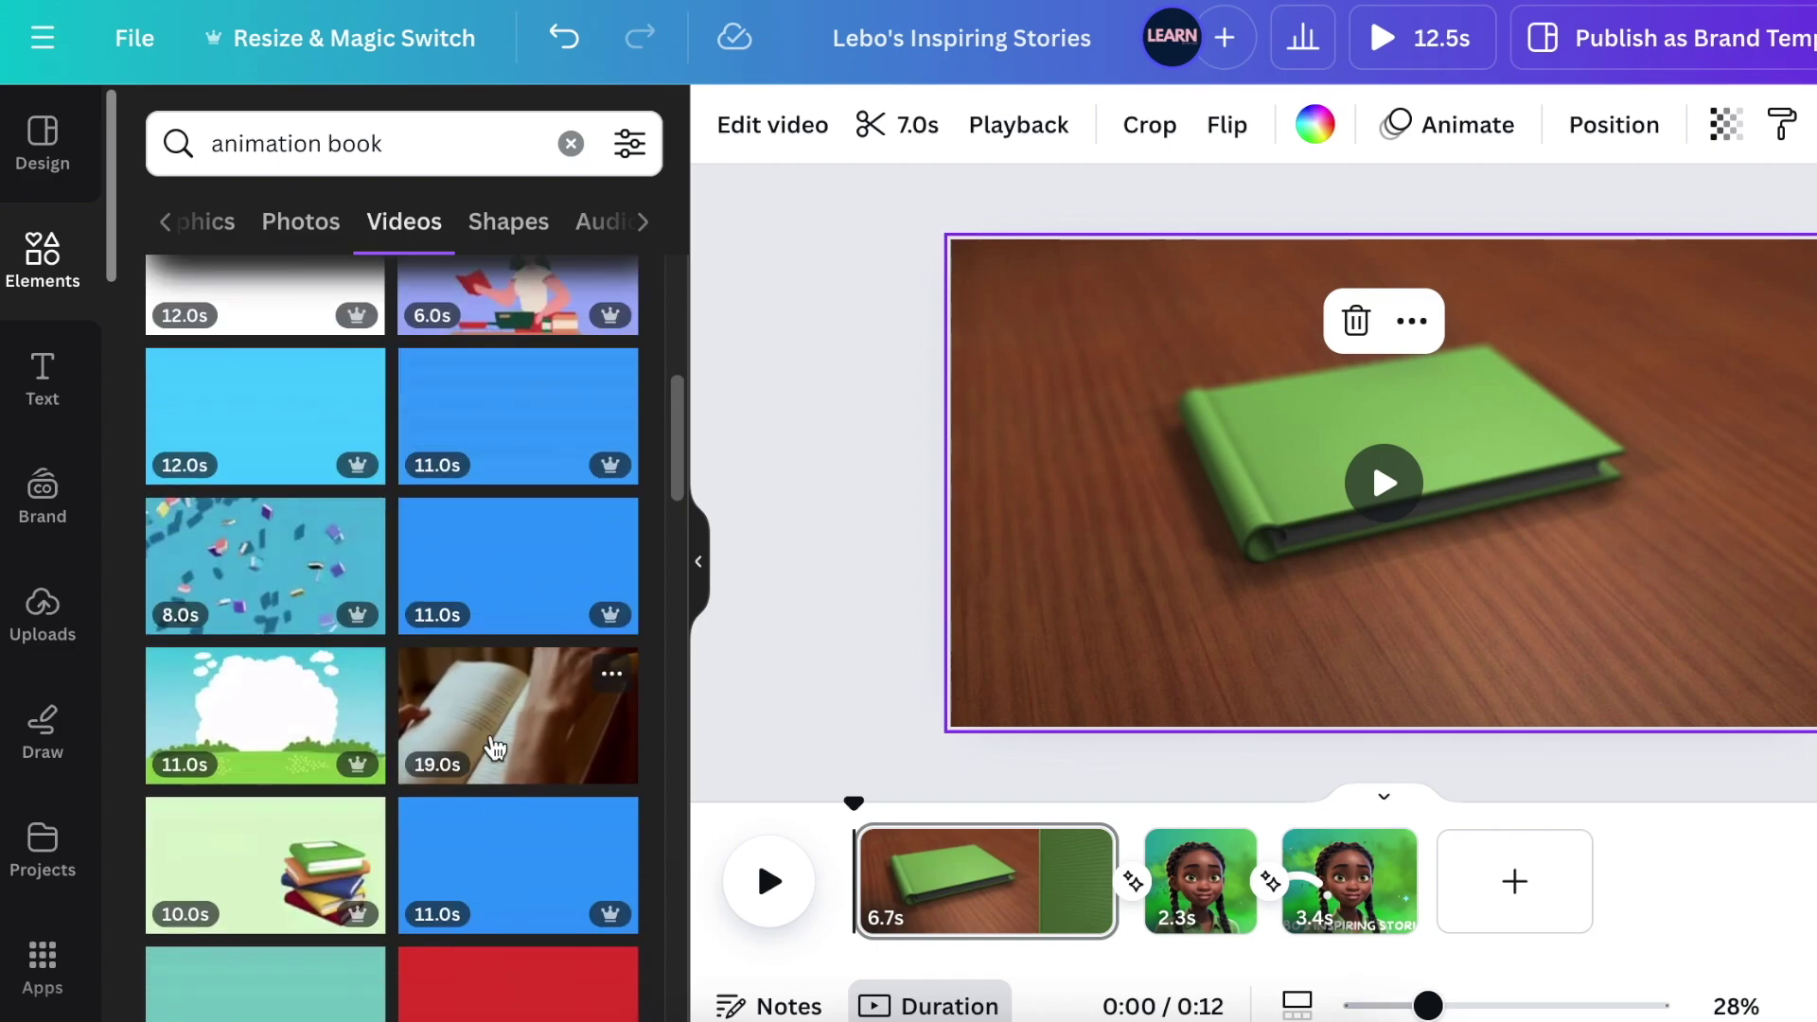
scroll(577, 653, "up", 2)
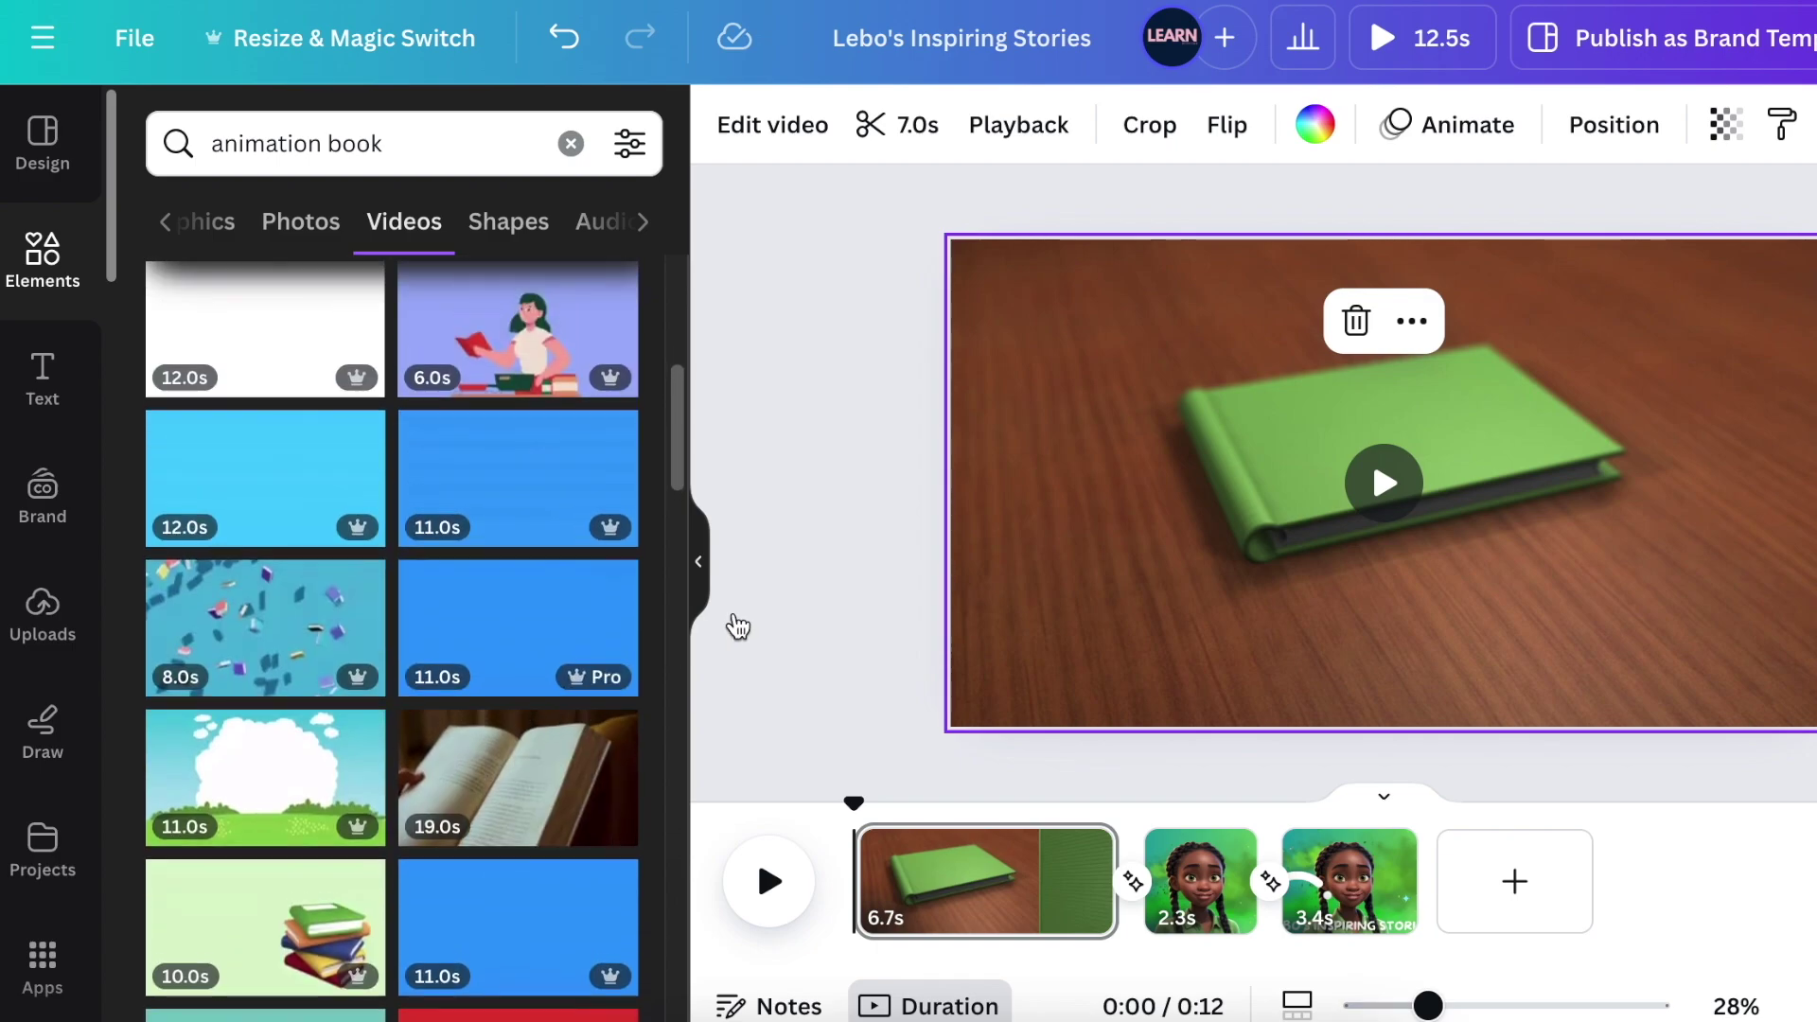
scroll(369, 501, "up", 5)
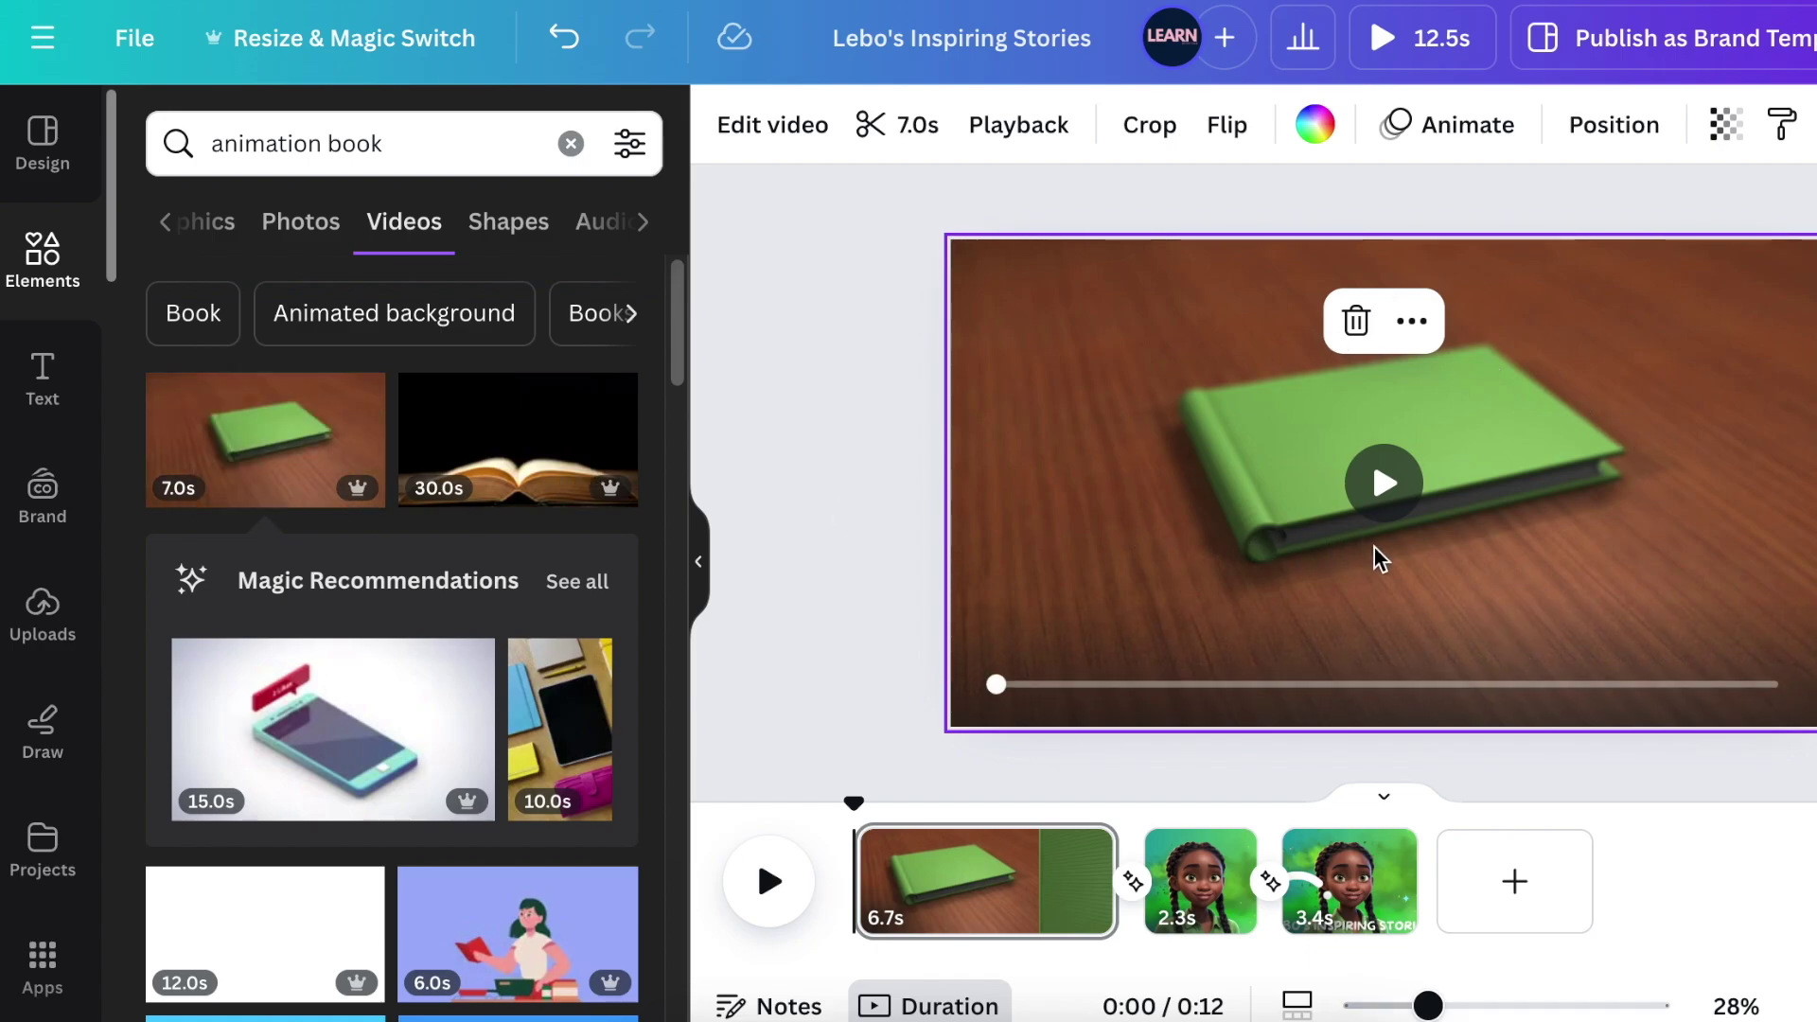
left_click(1381, 480)
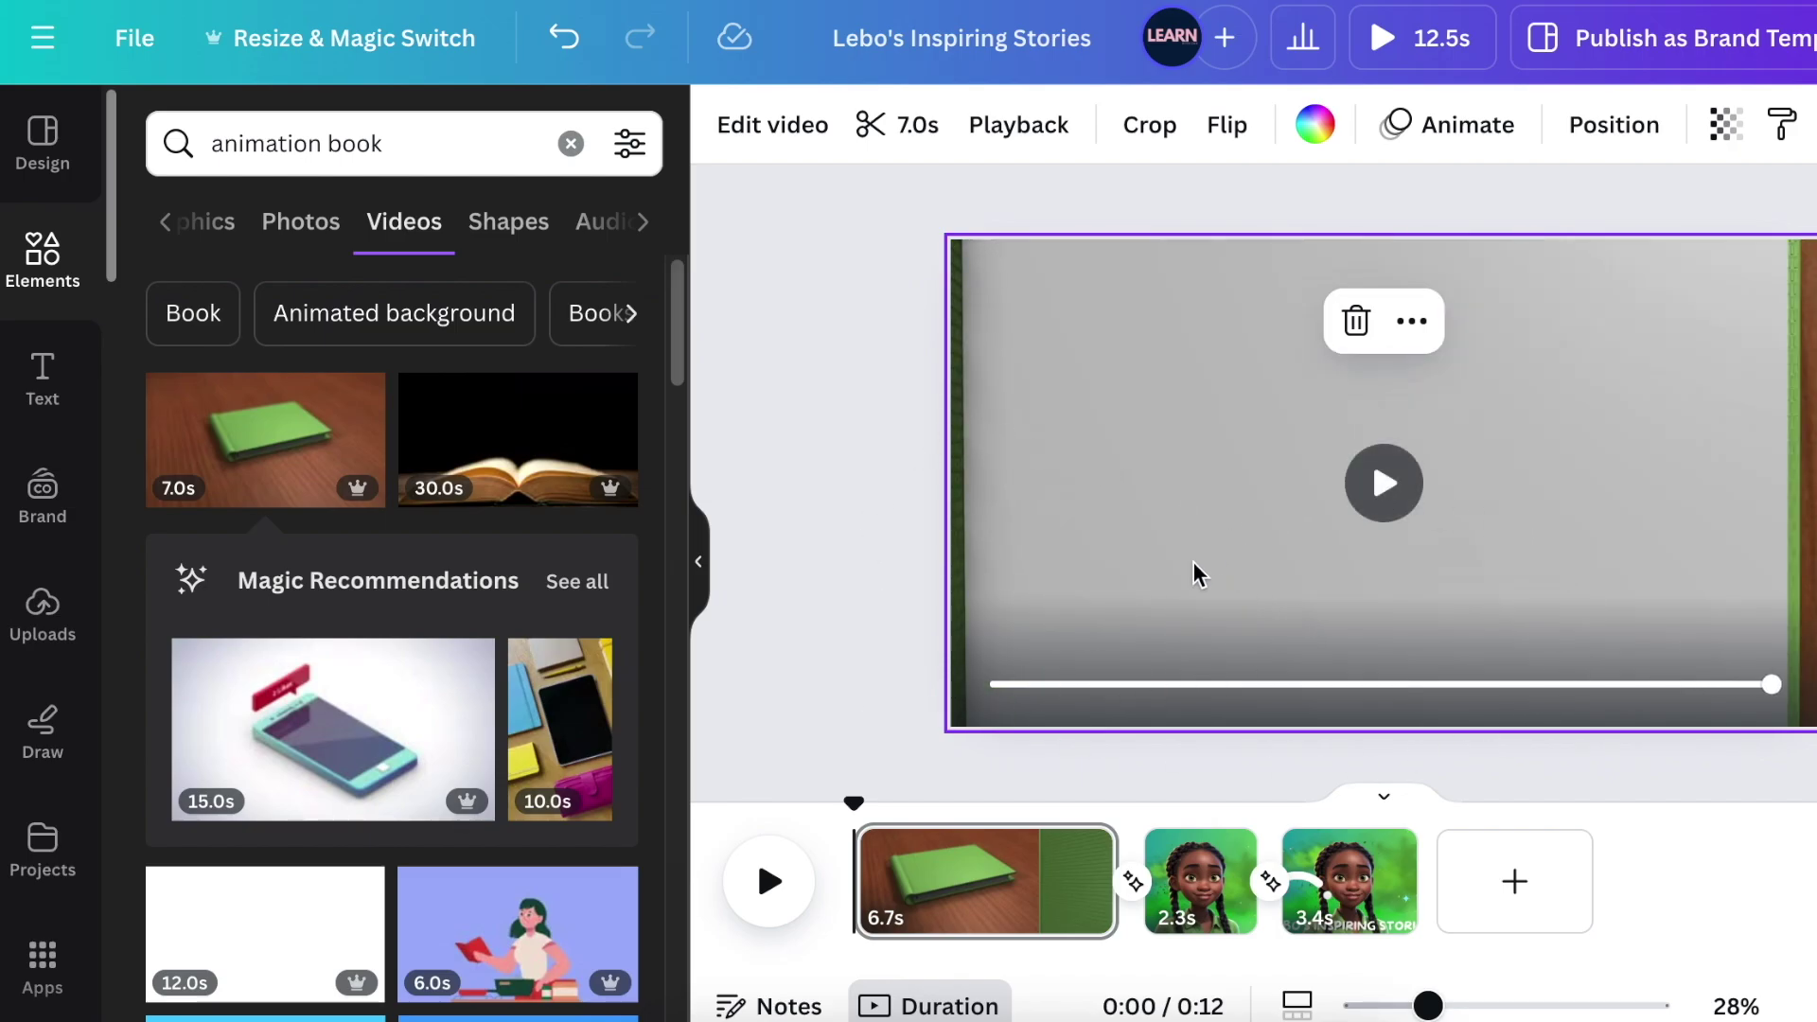
Examine the smoke layers on the second page, including the asset details of Green Smoke Spray and Overlay Haze. Smoke. Fog.
left_click(1194, 889)
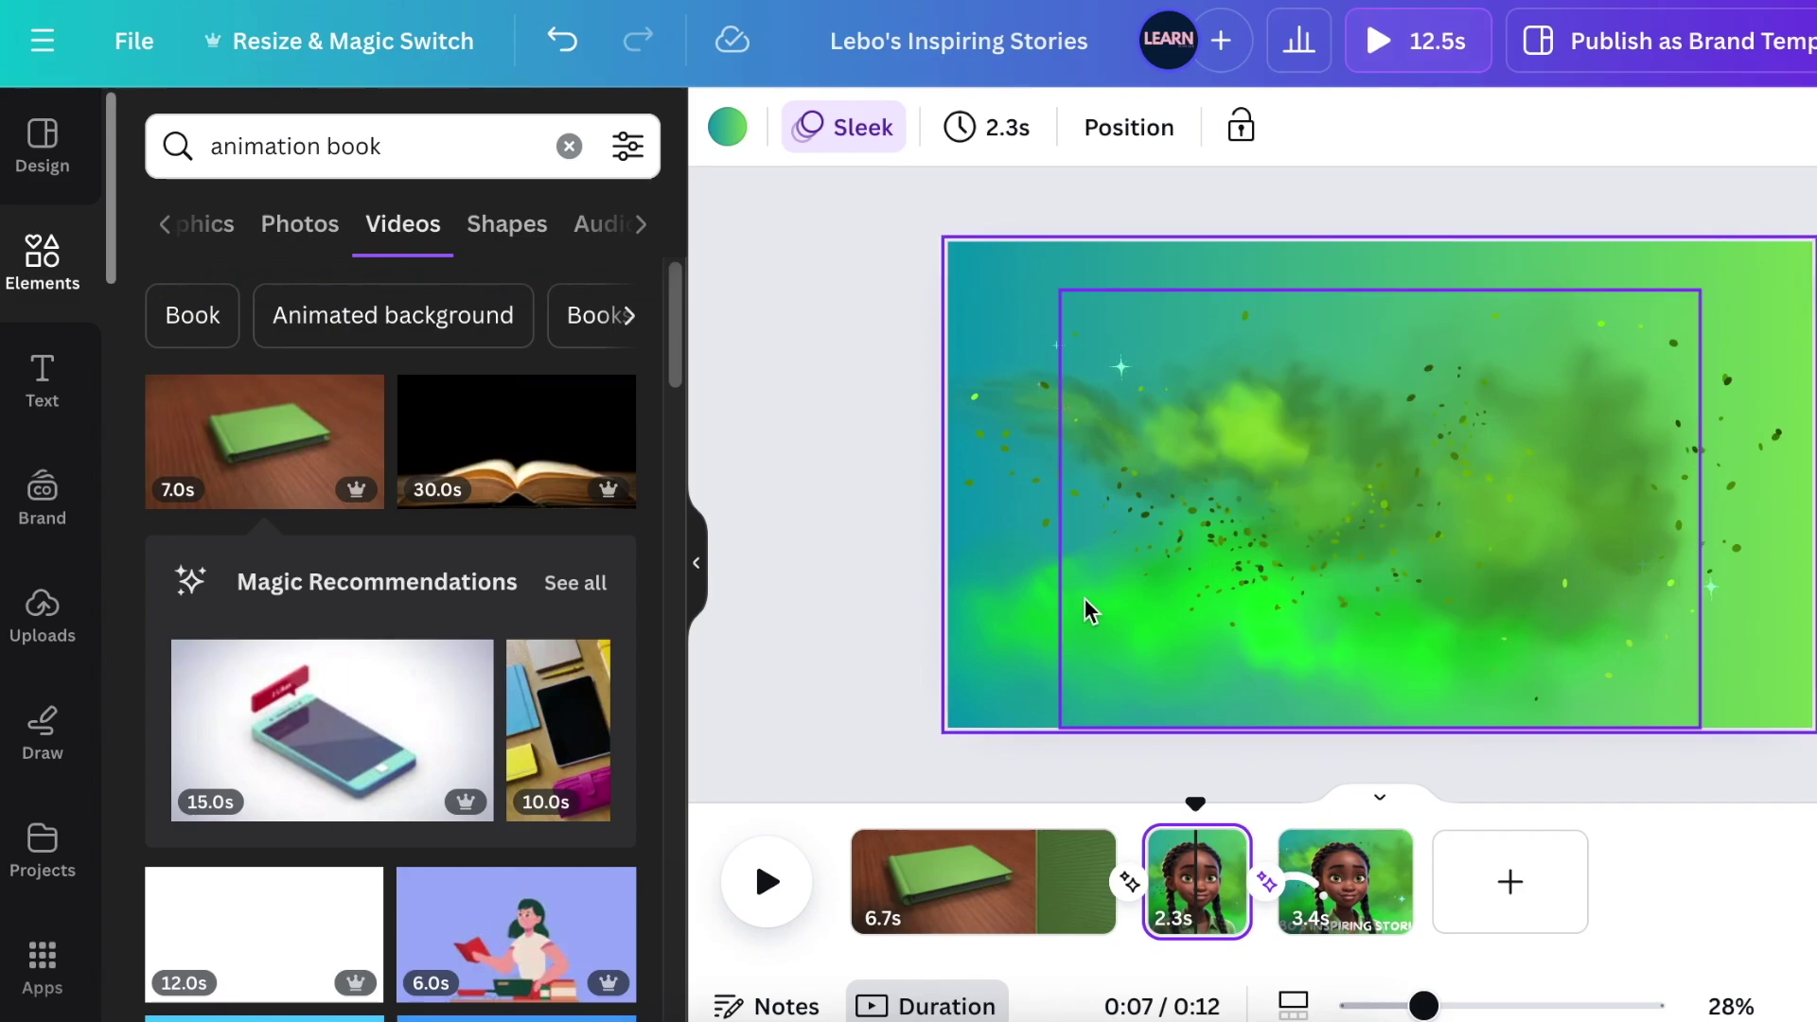
left_click(993, 417)
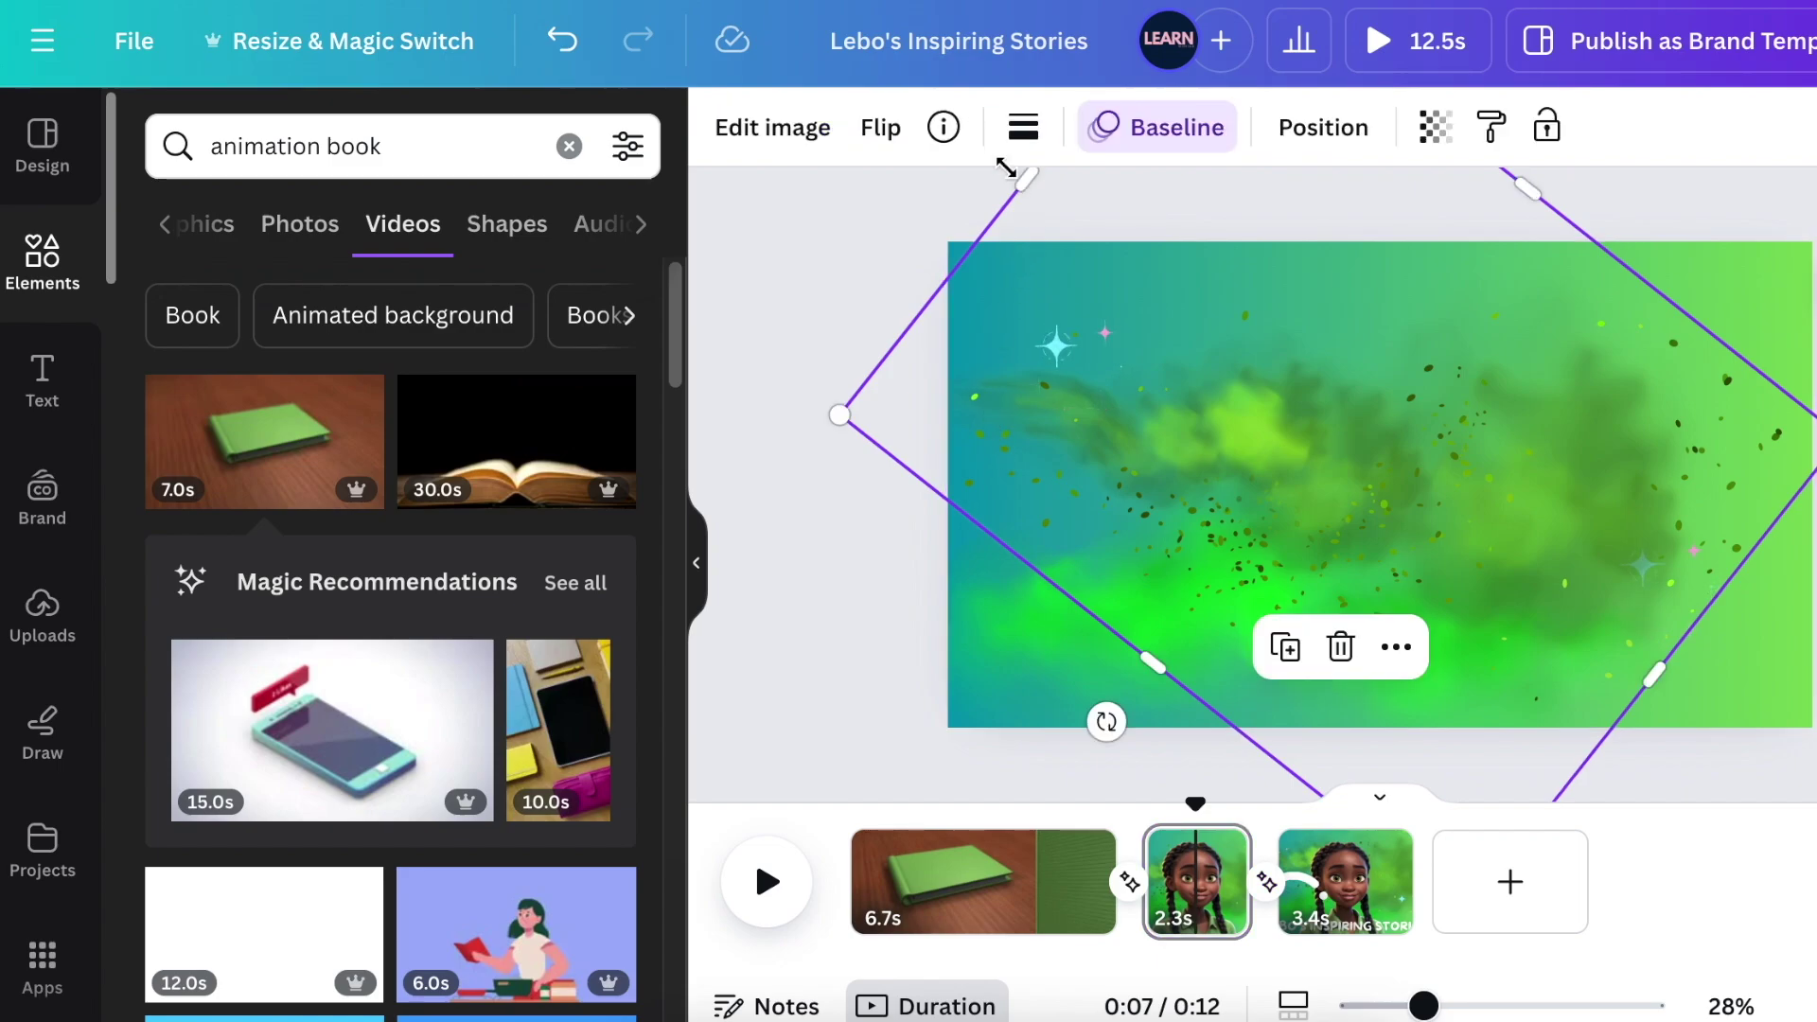
left_click(945, 129)
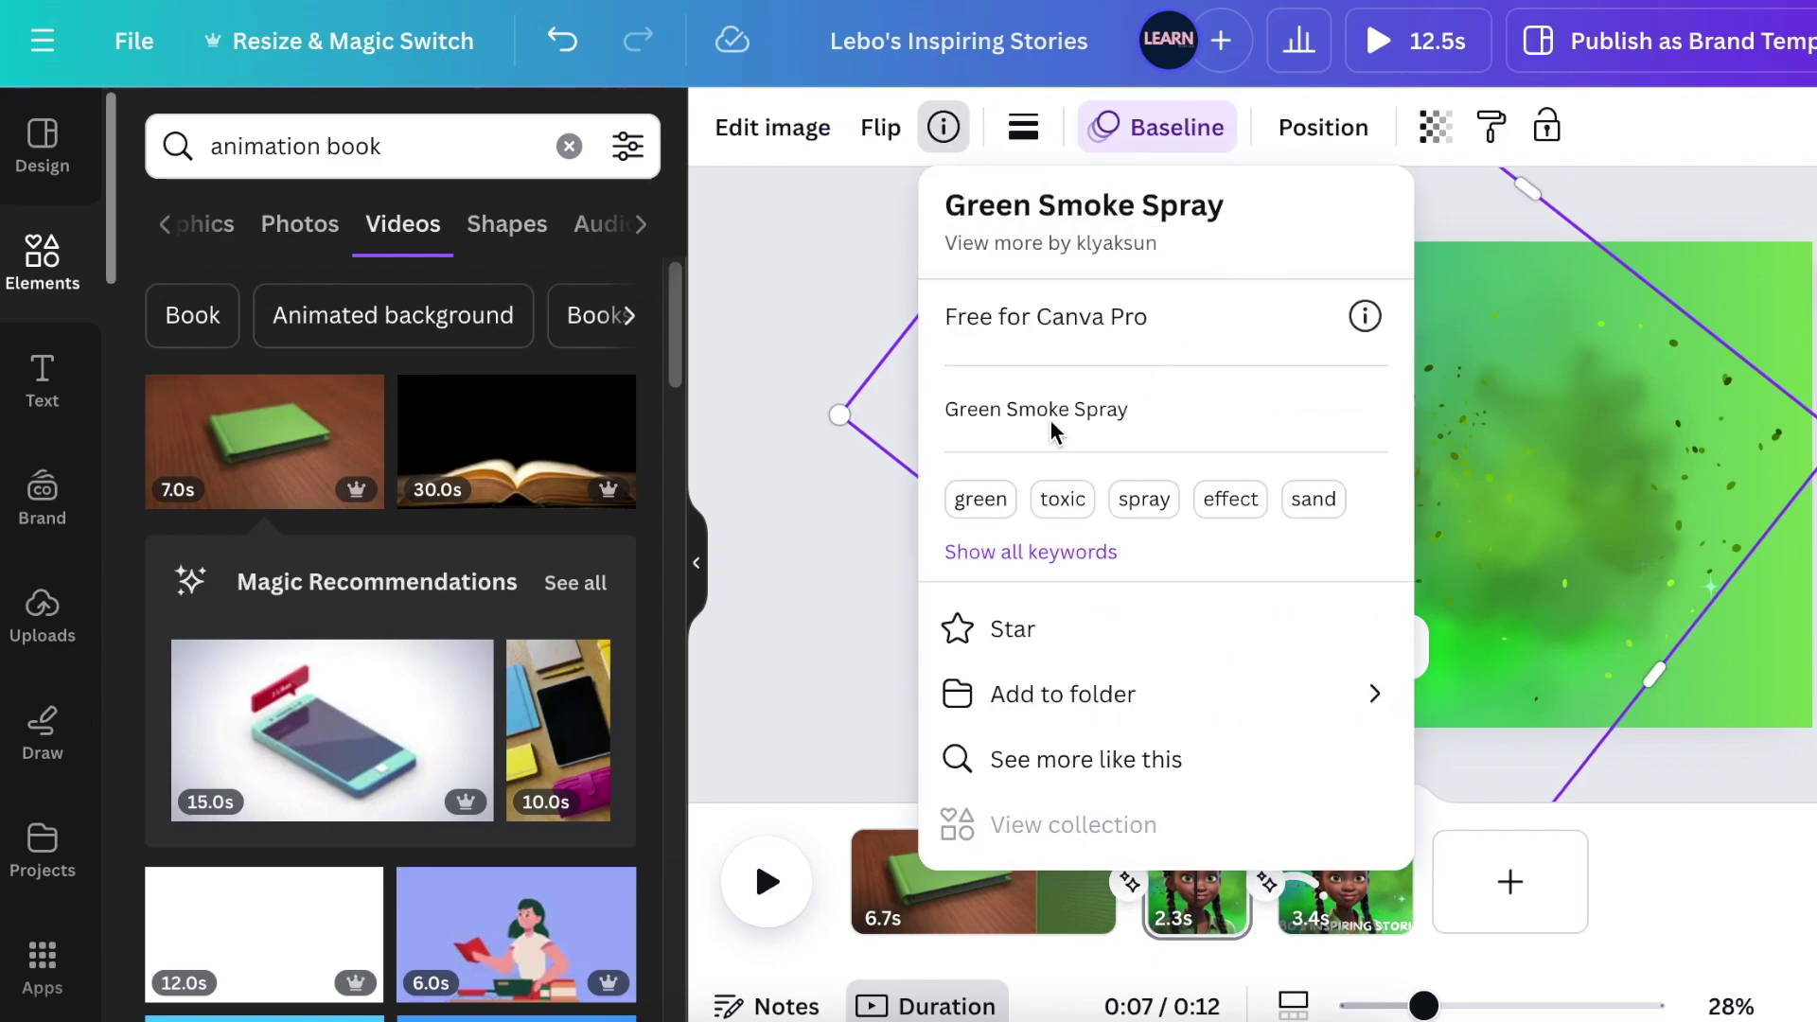
left_click(836, 578)
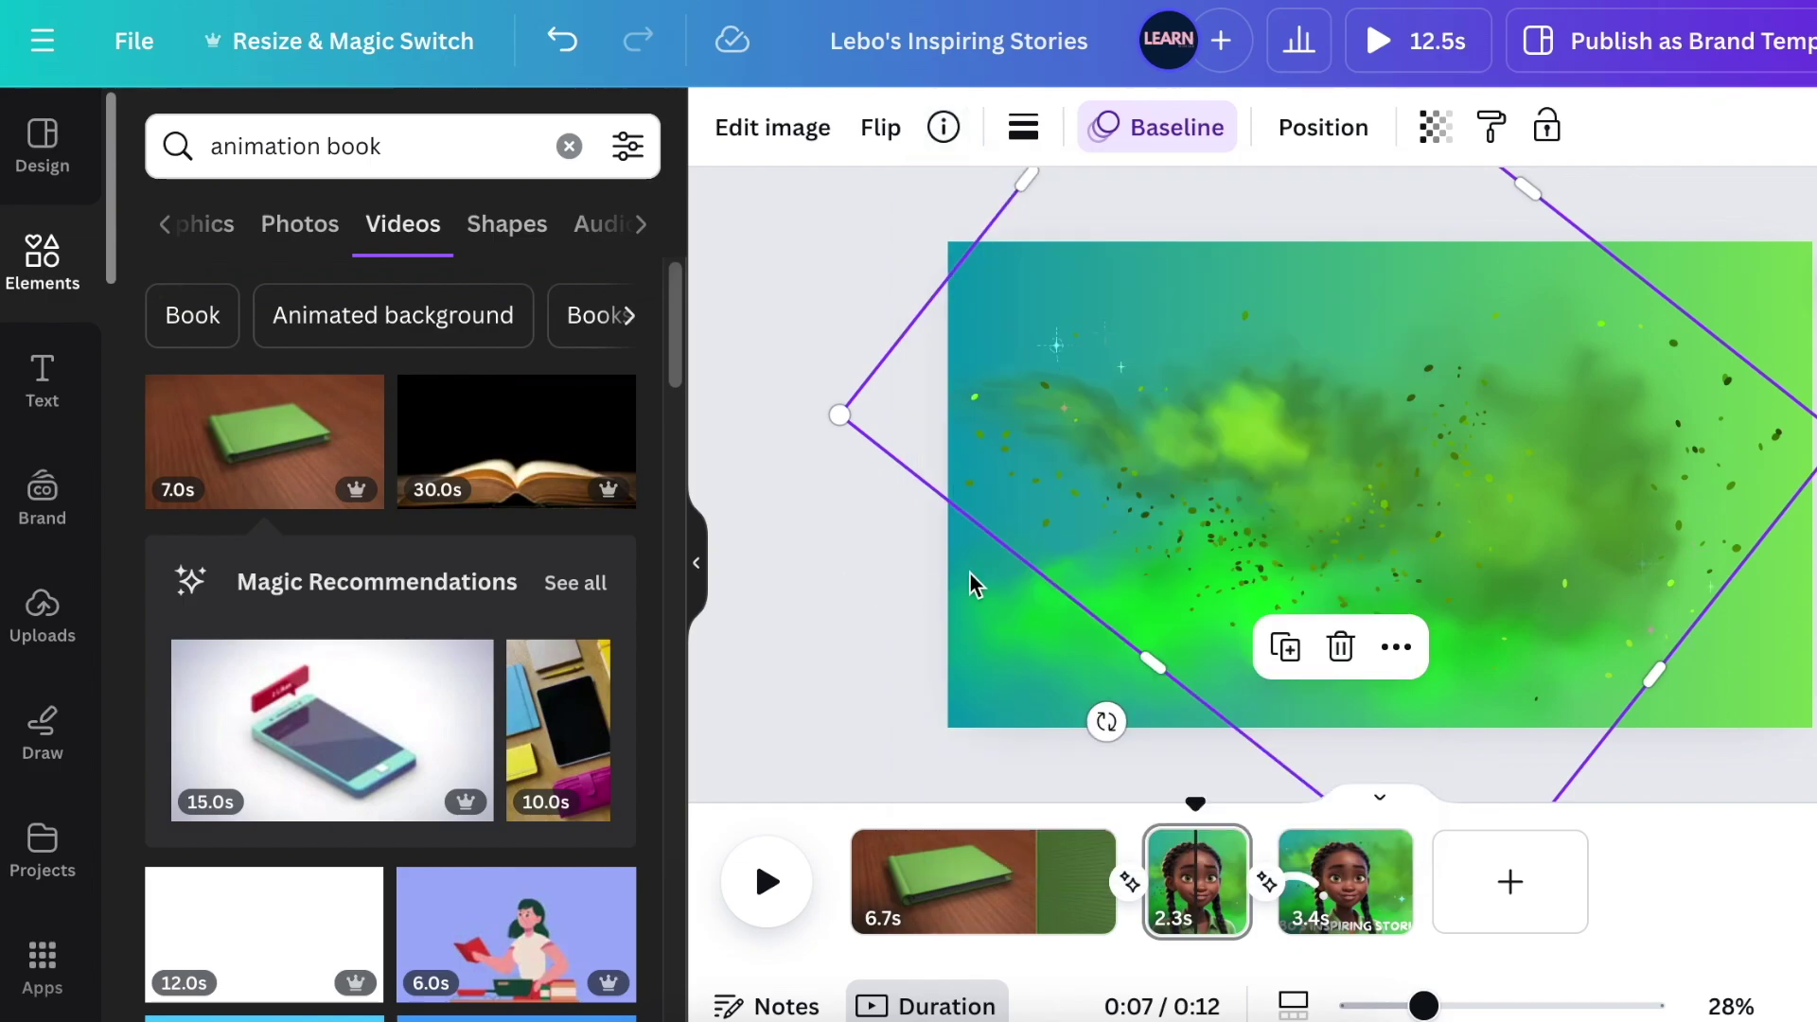
left_click(946, 672)
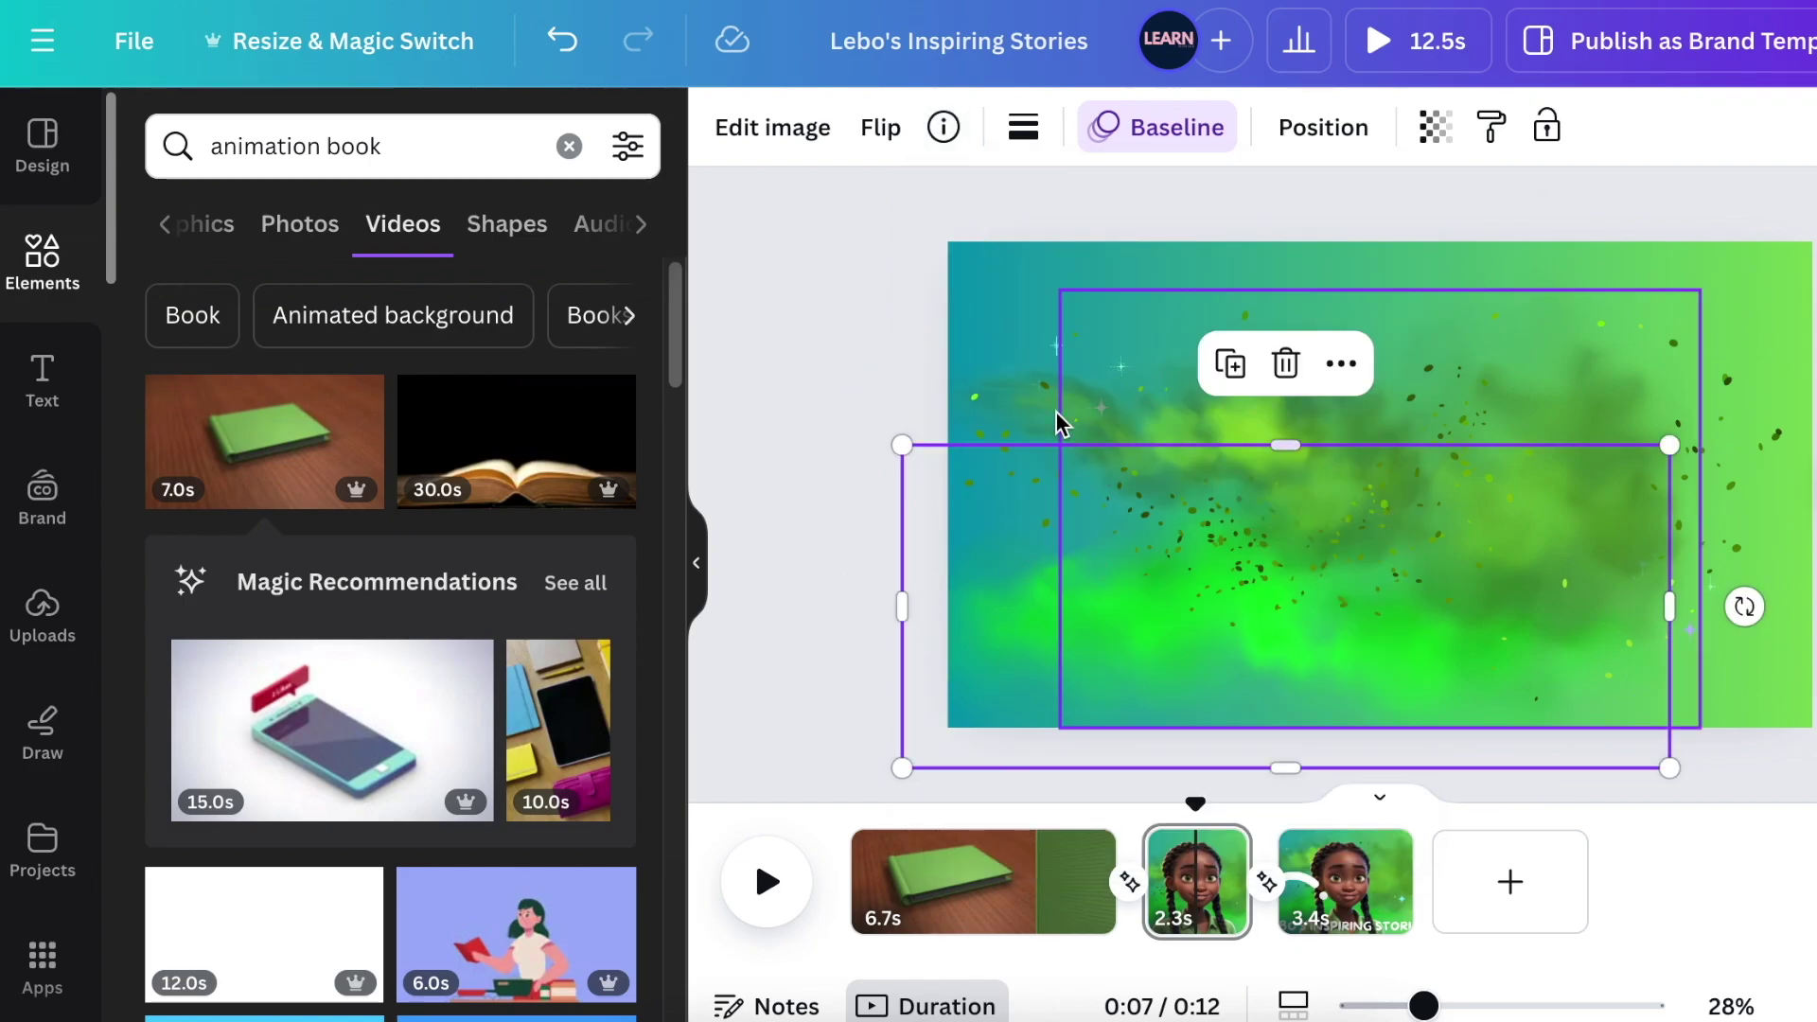
left_click(944, 127)
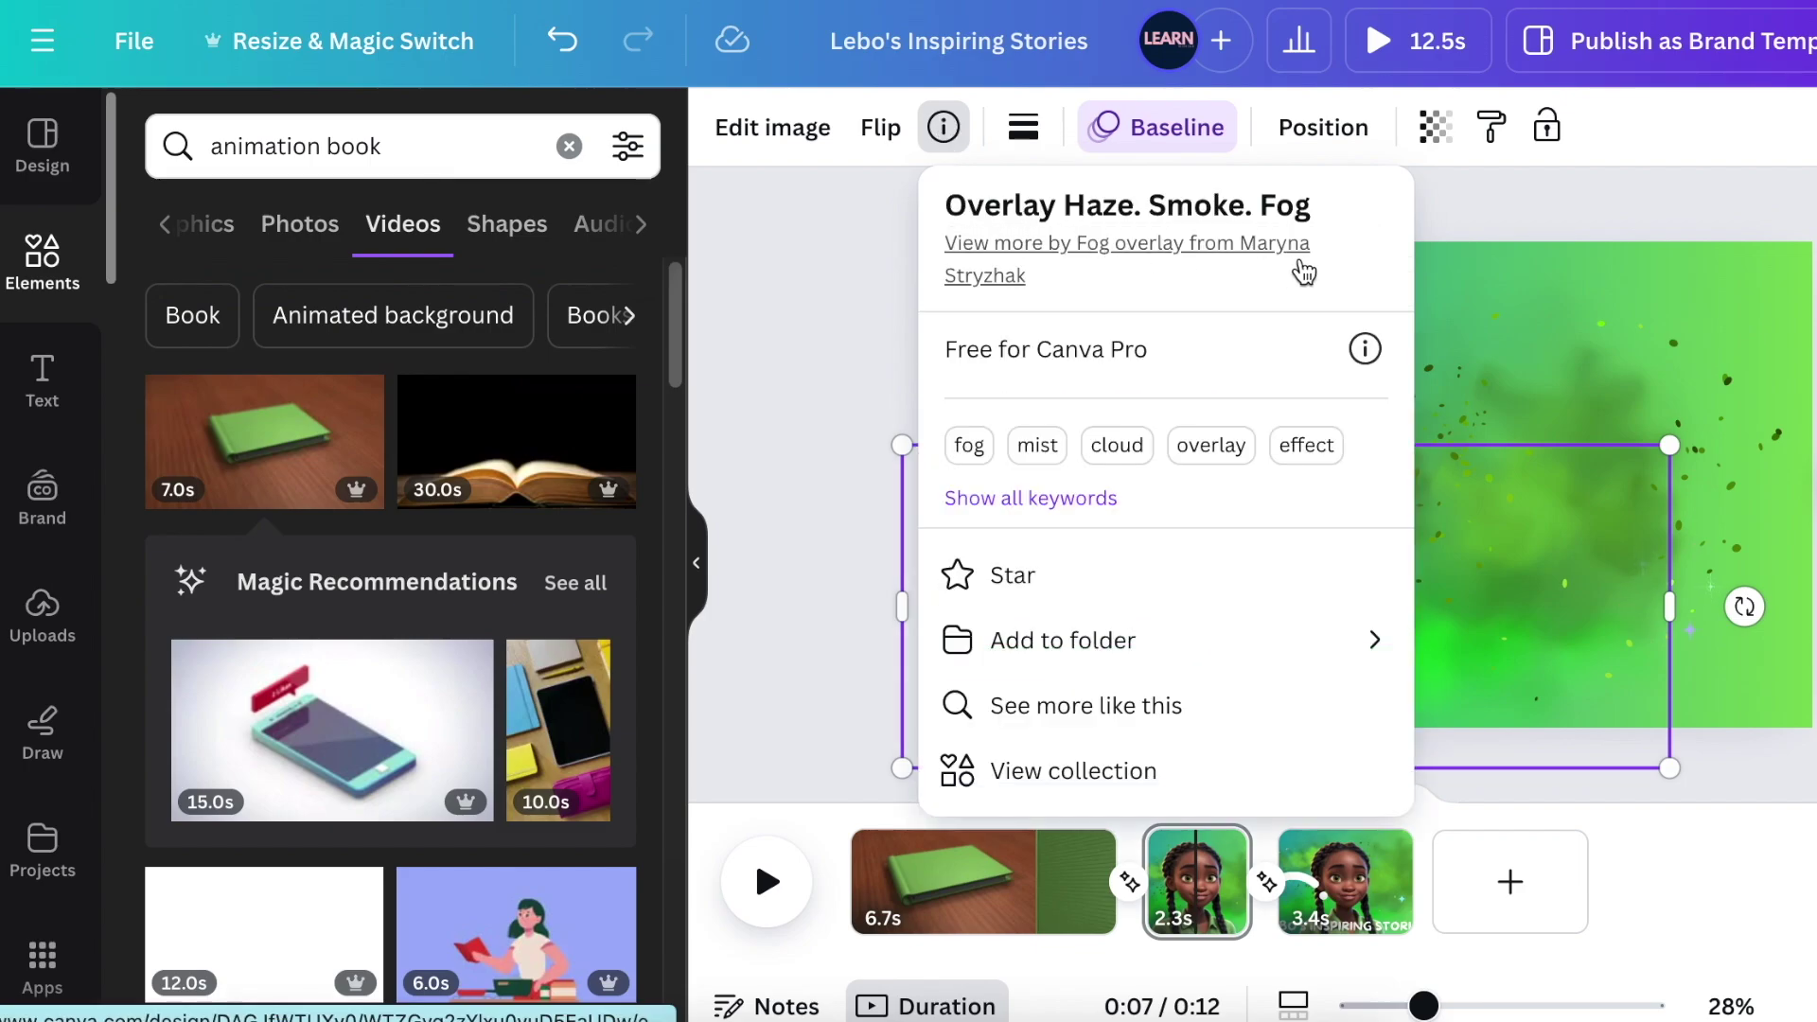
left_click_drag(1744, 605, 1699, 599)
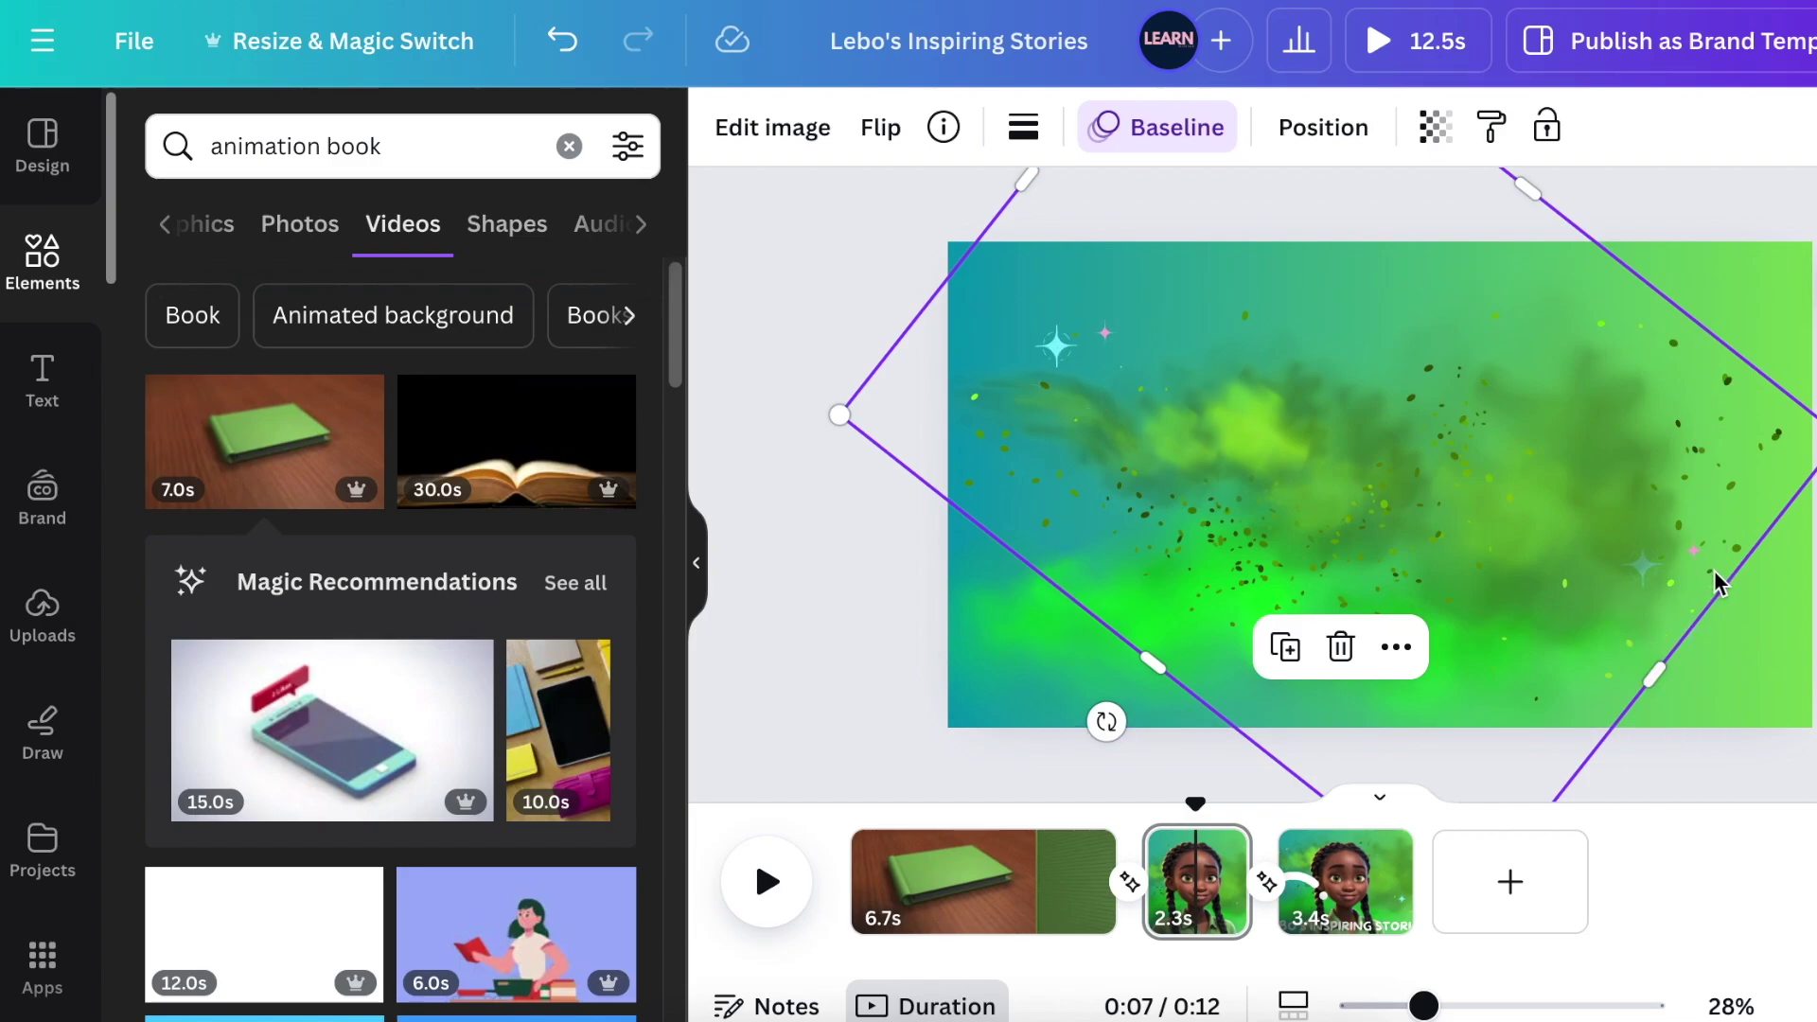
left_click(1688, 596)
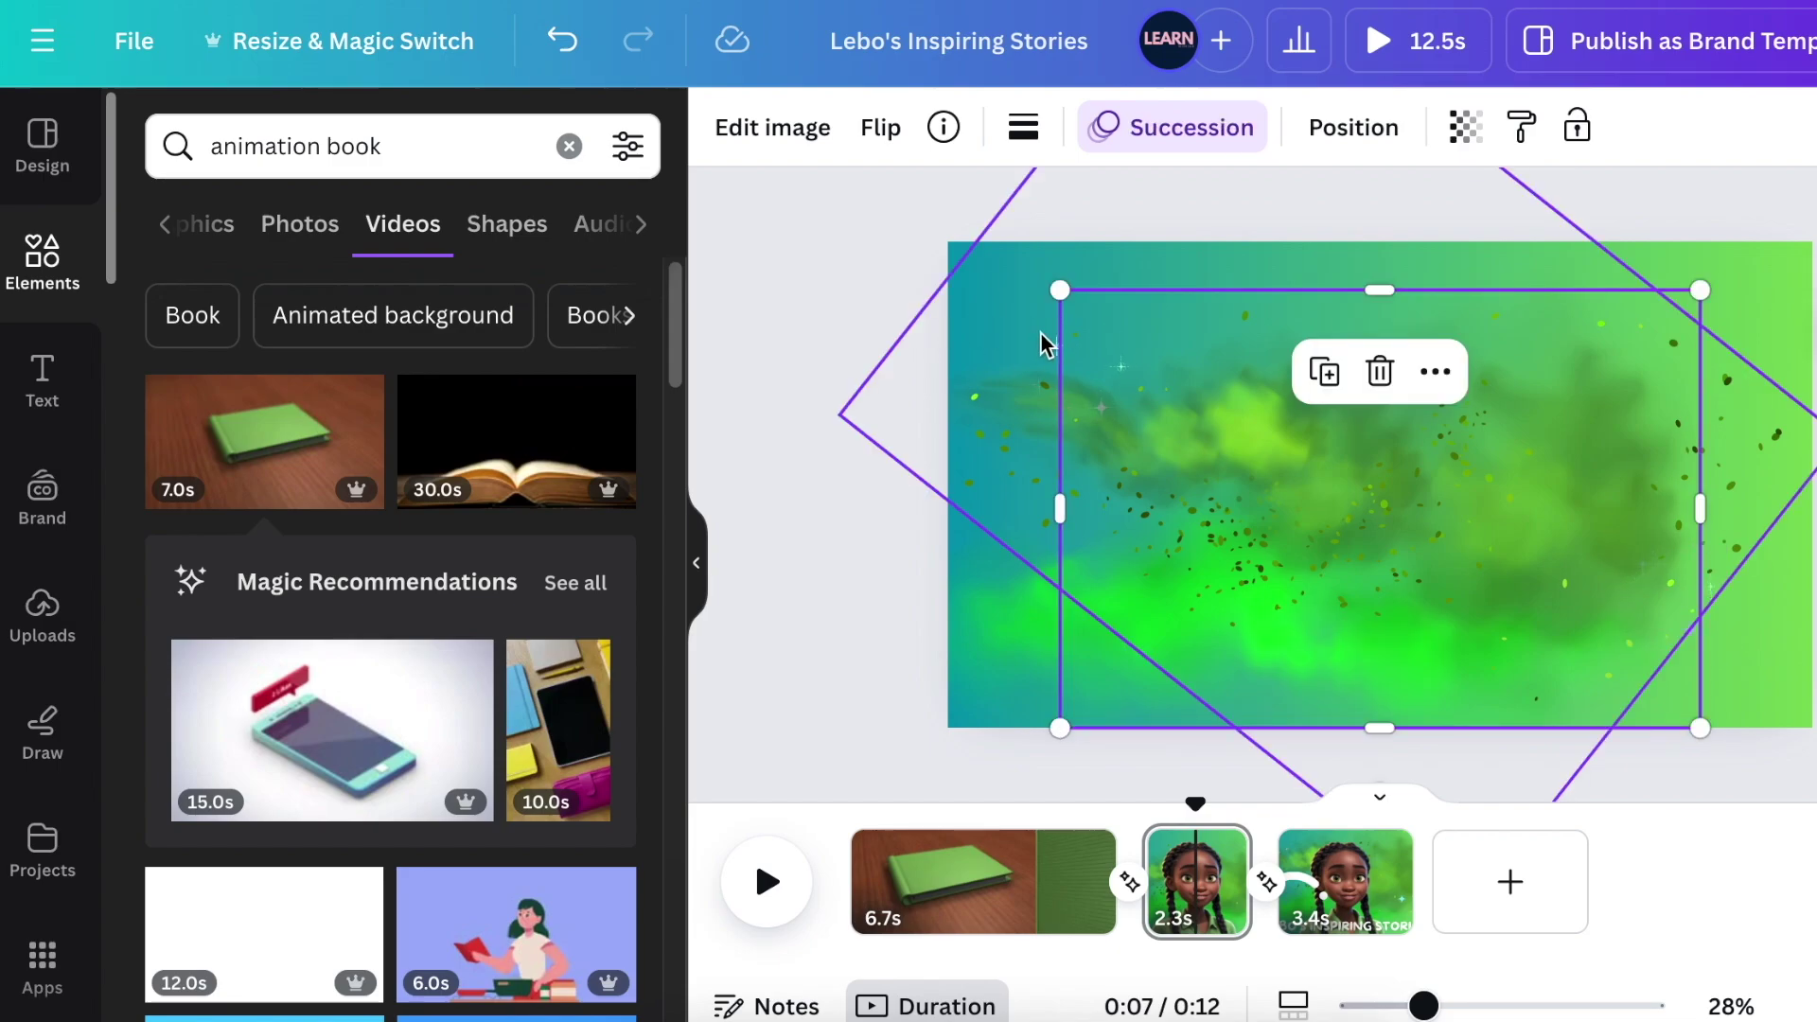
left_click(1057, 386)
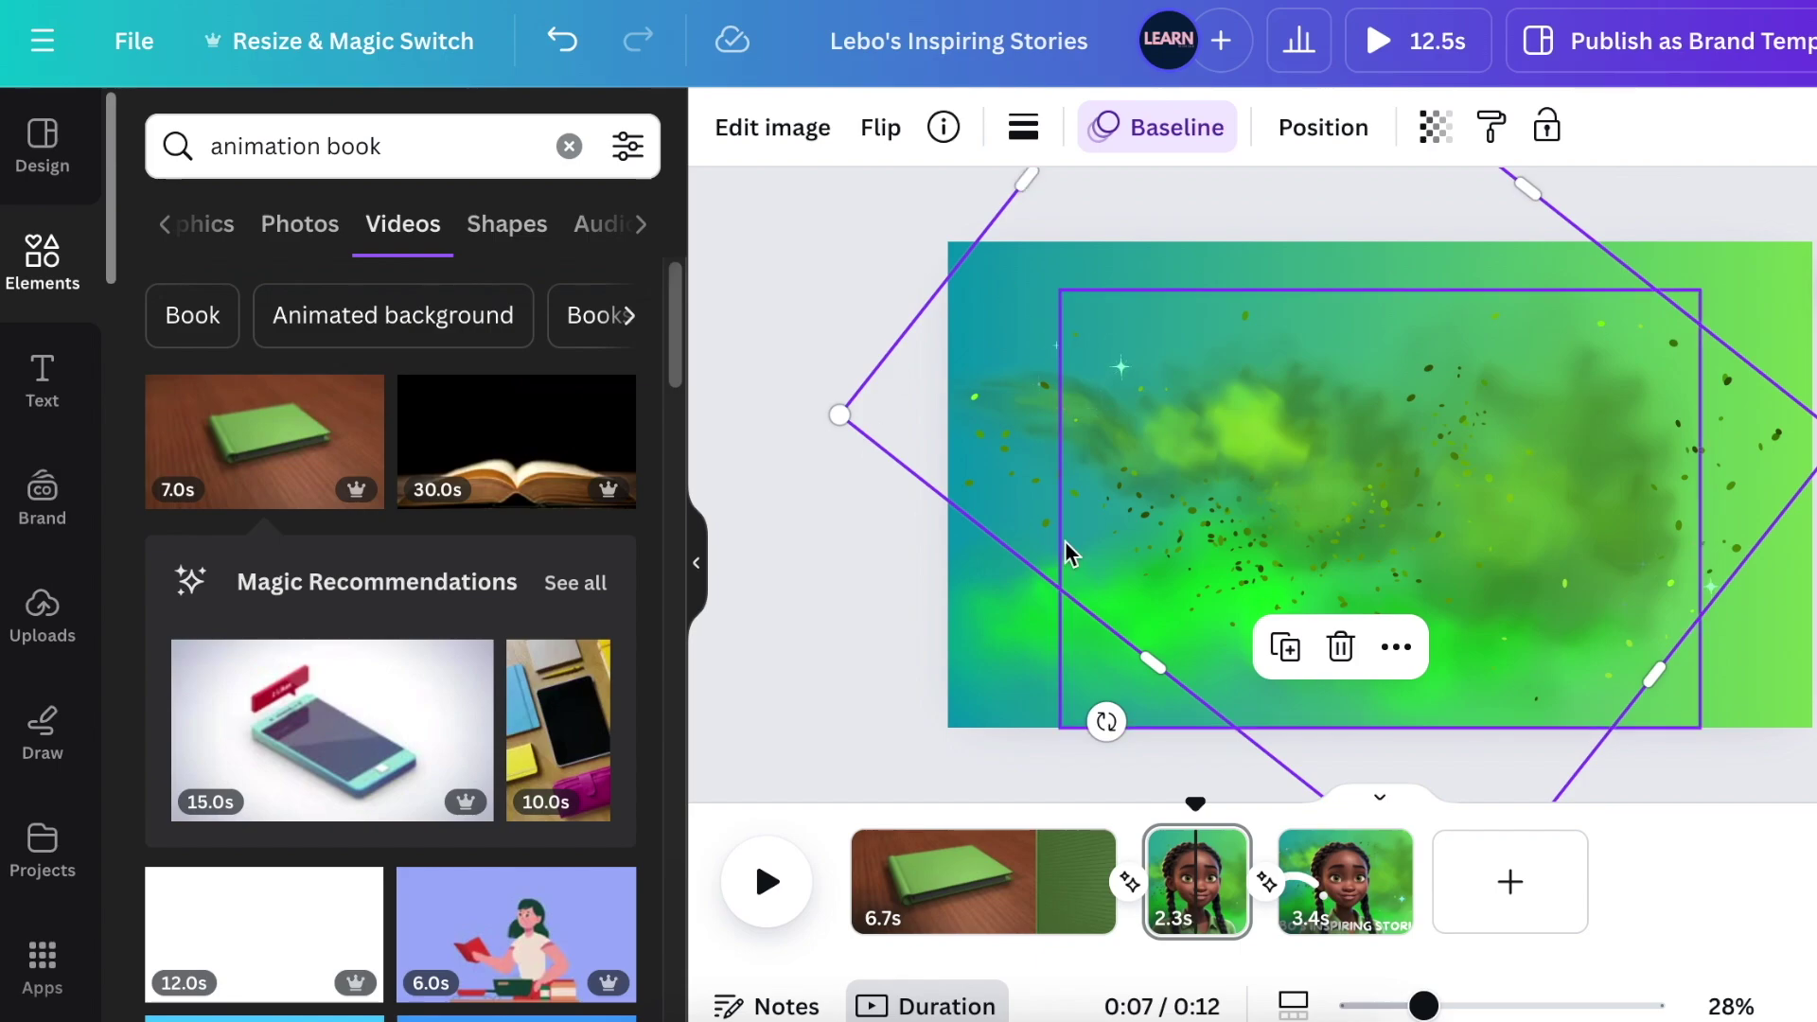
Scrub through the second page and review the photo animation options of its framed smoke layer.
left_click_drag(1196, 804, 1144, 802)
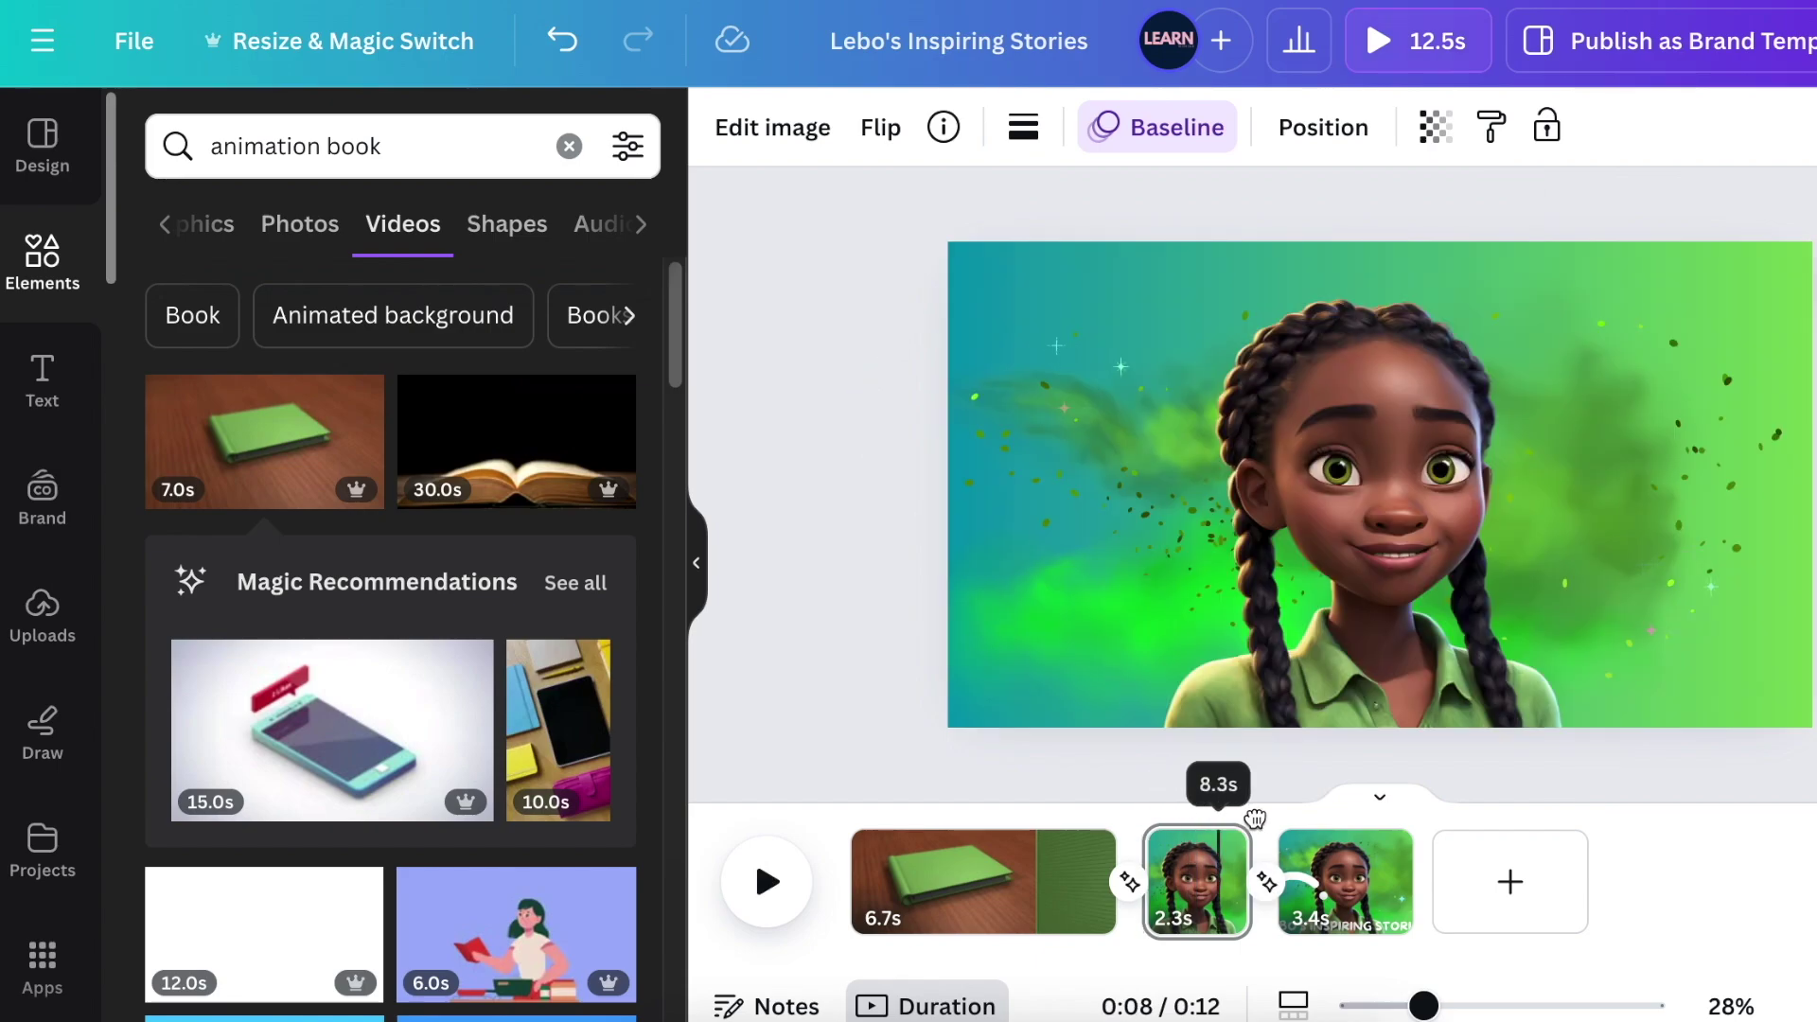
left_click_drag(1149, 800, 1240, 793)
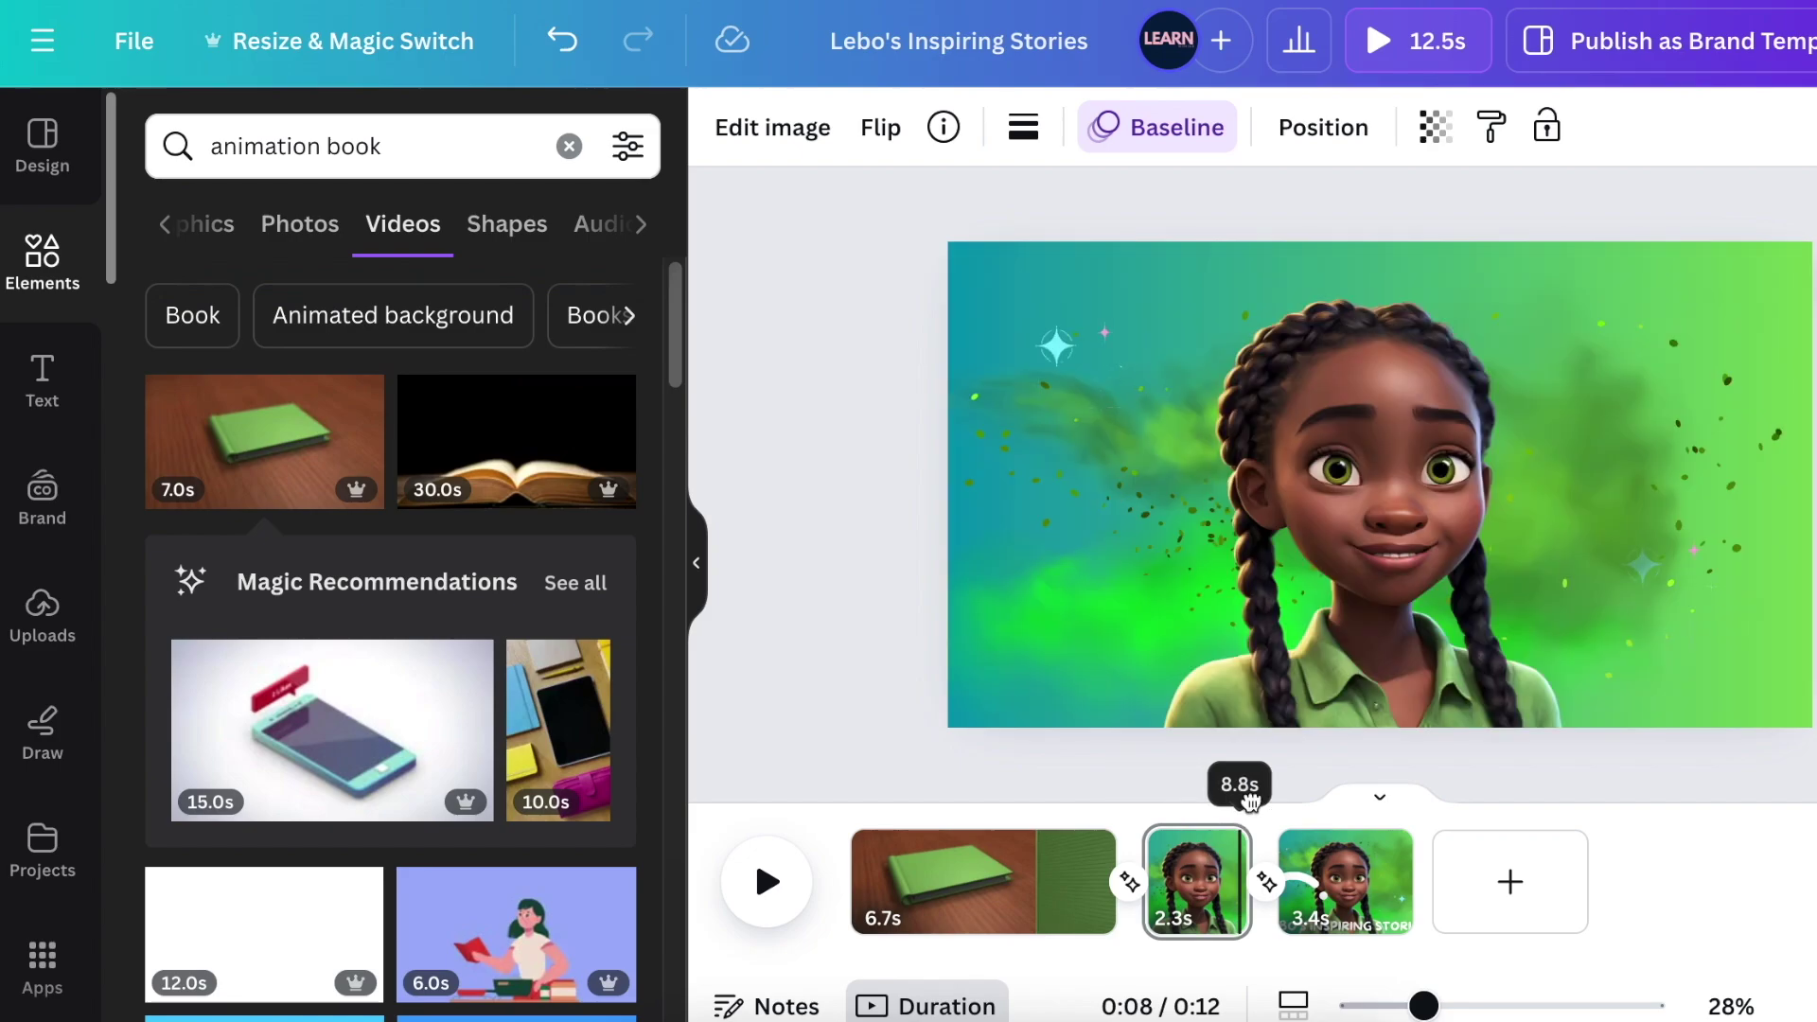
left_click(1351, 577)
left_click(1082, 698)
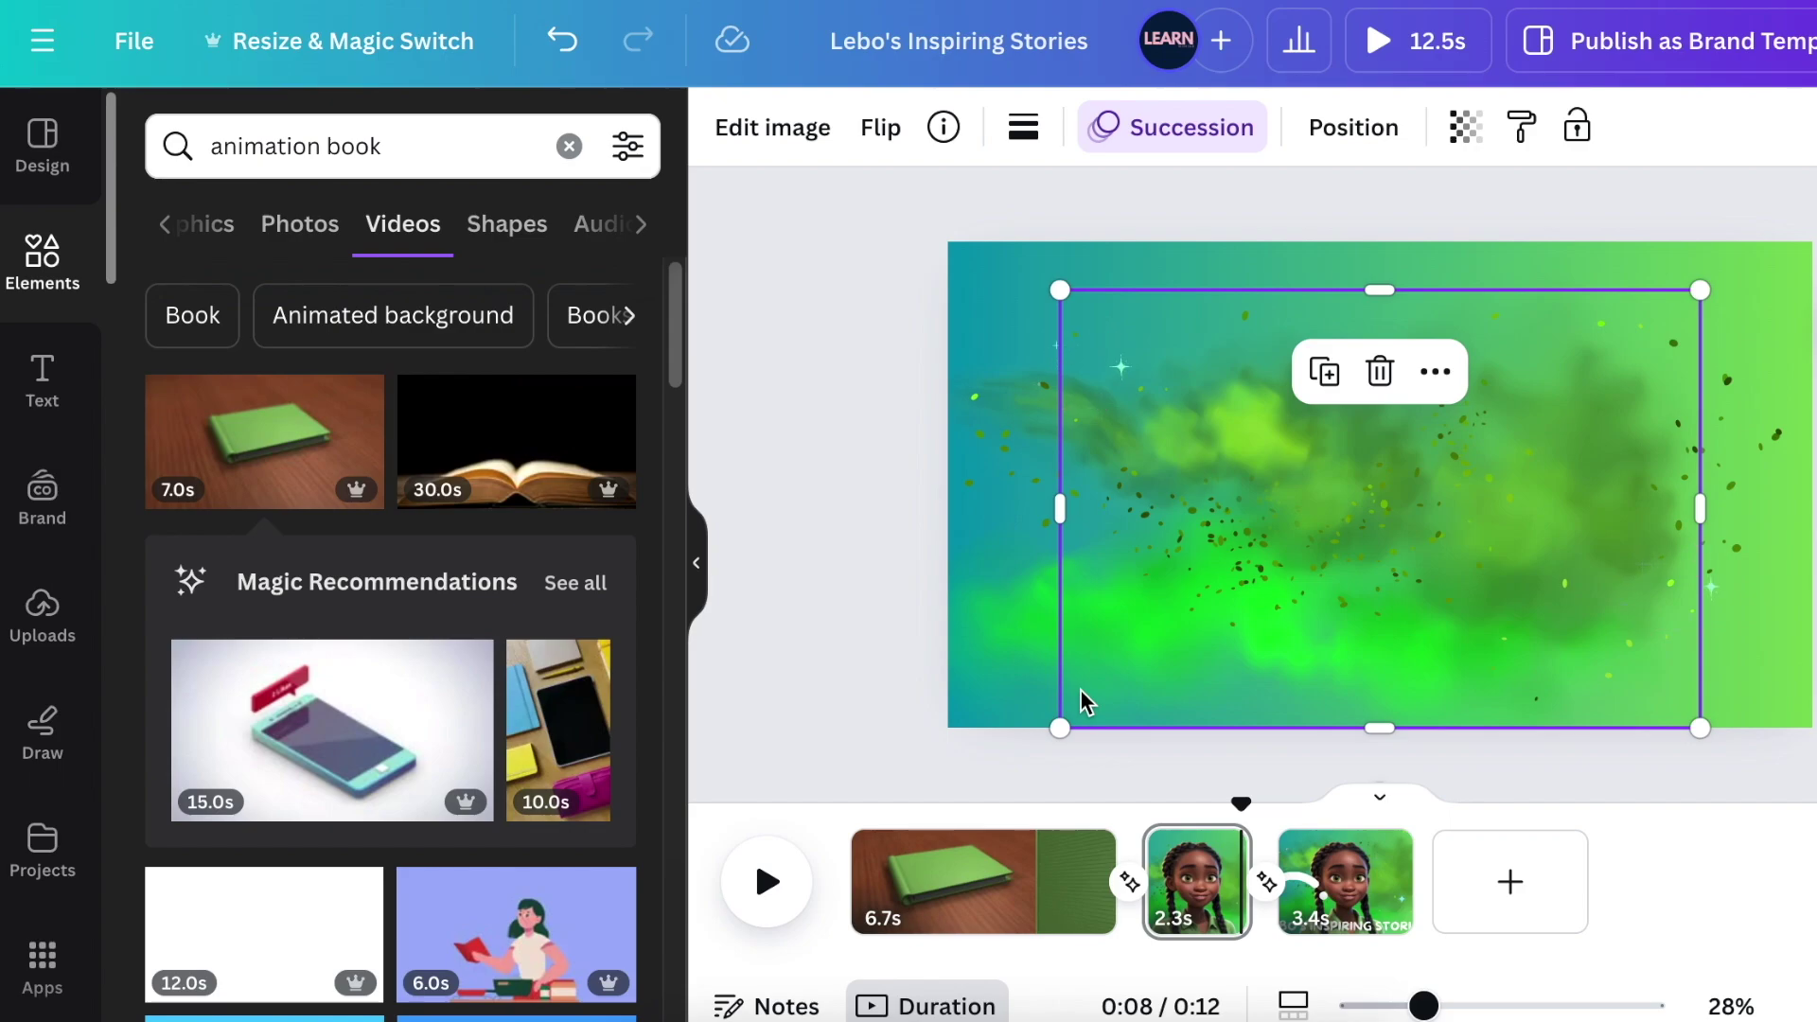
left_click(1190, 129)
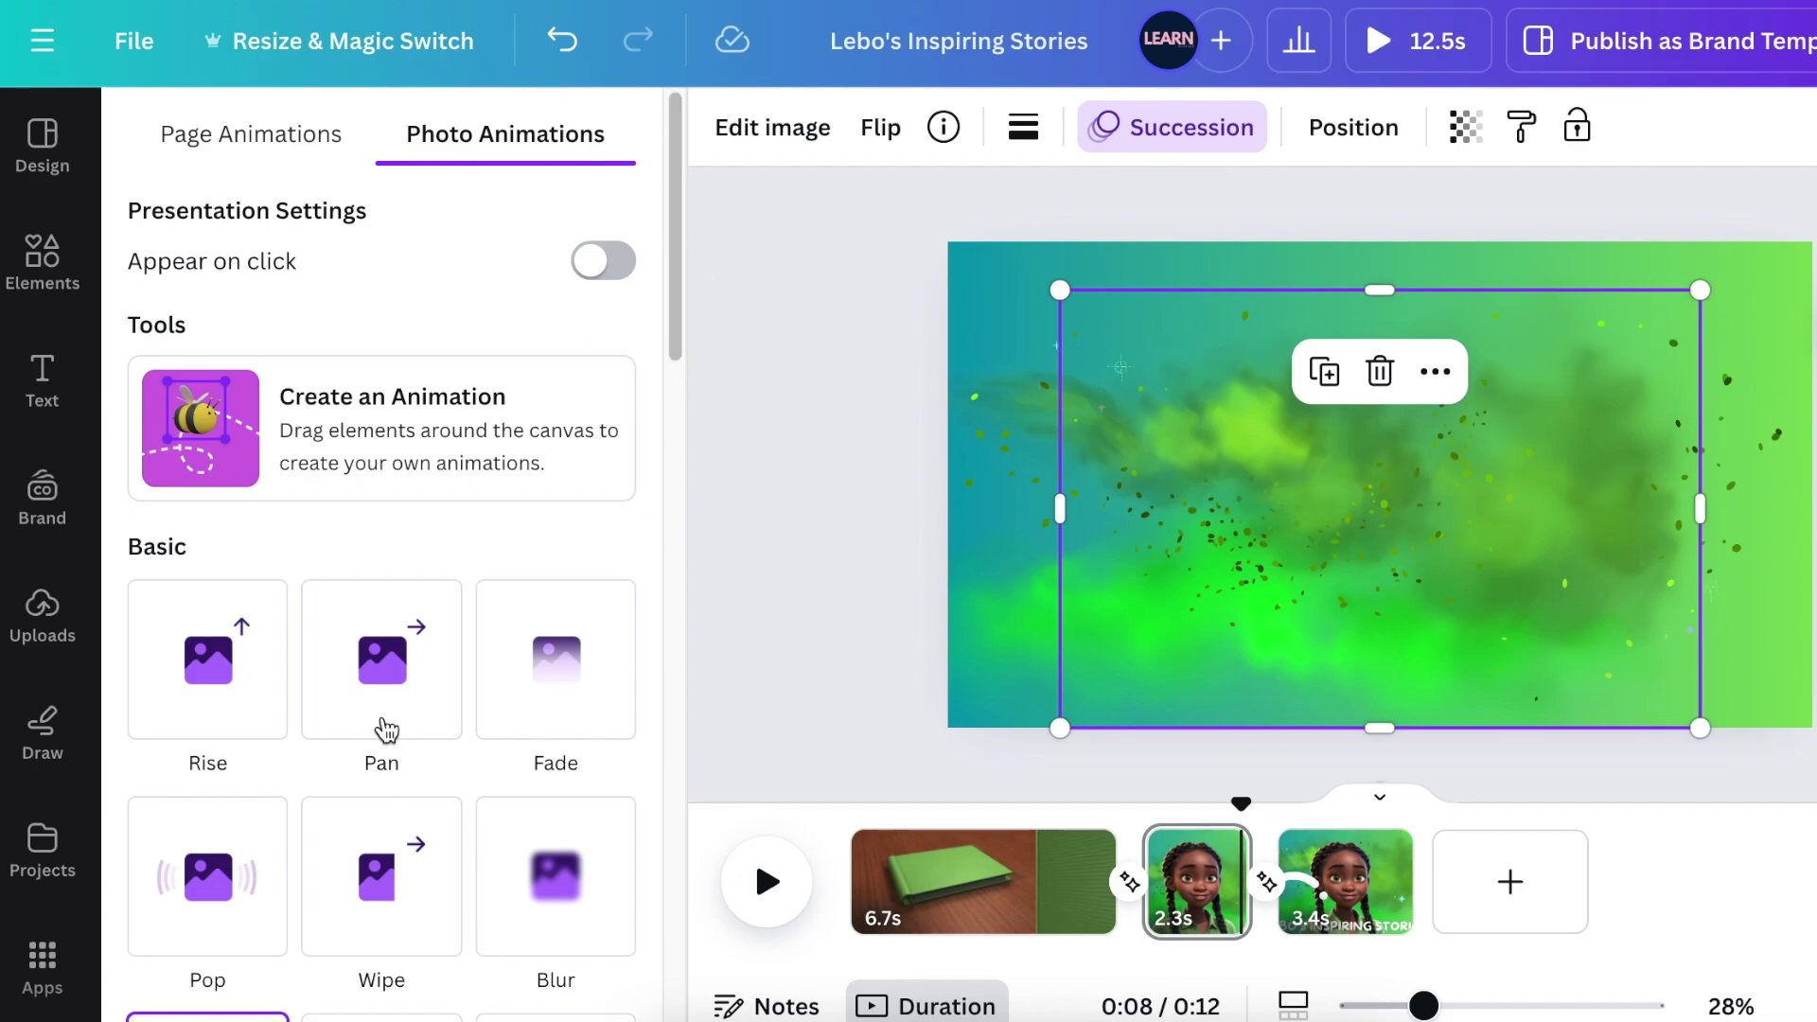
scroll(394, 720, "down", 3)
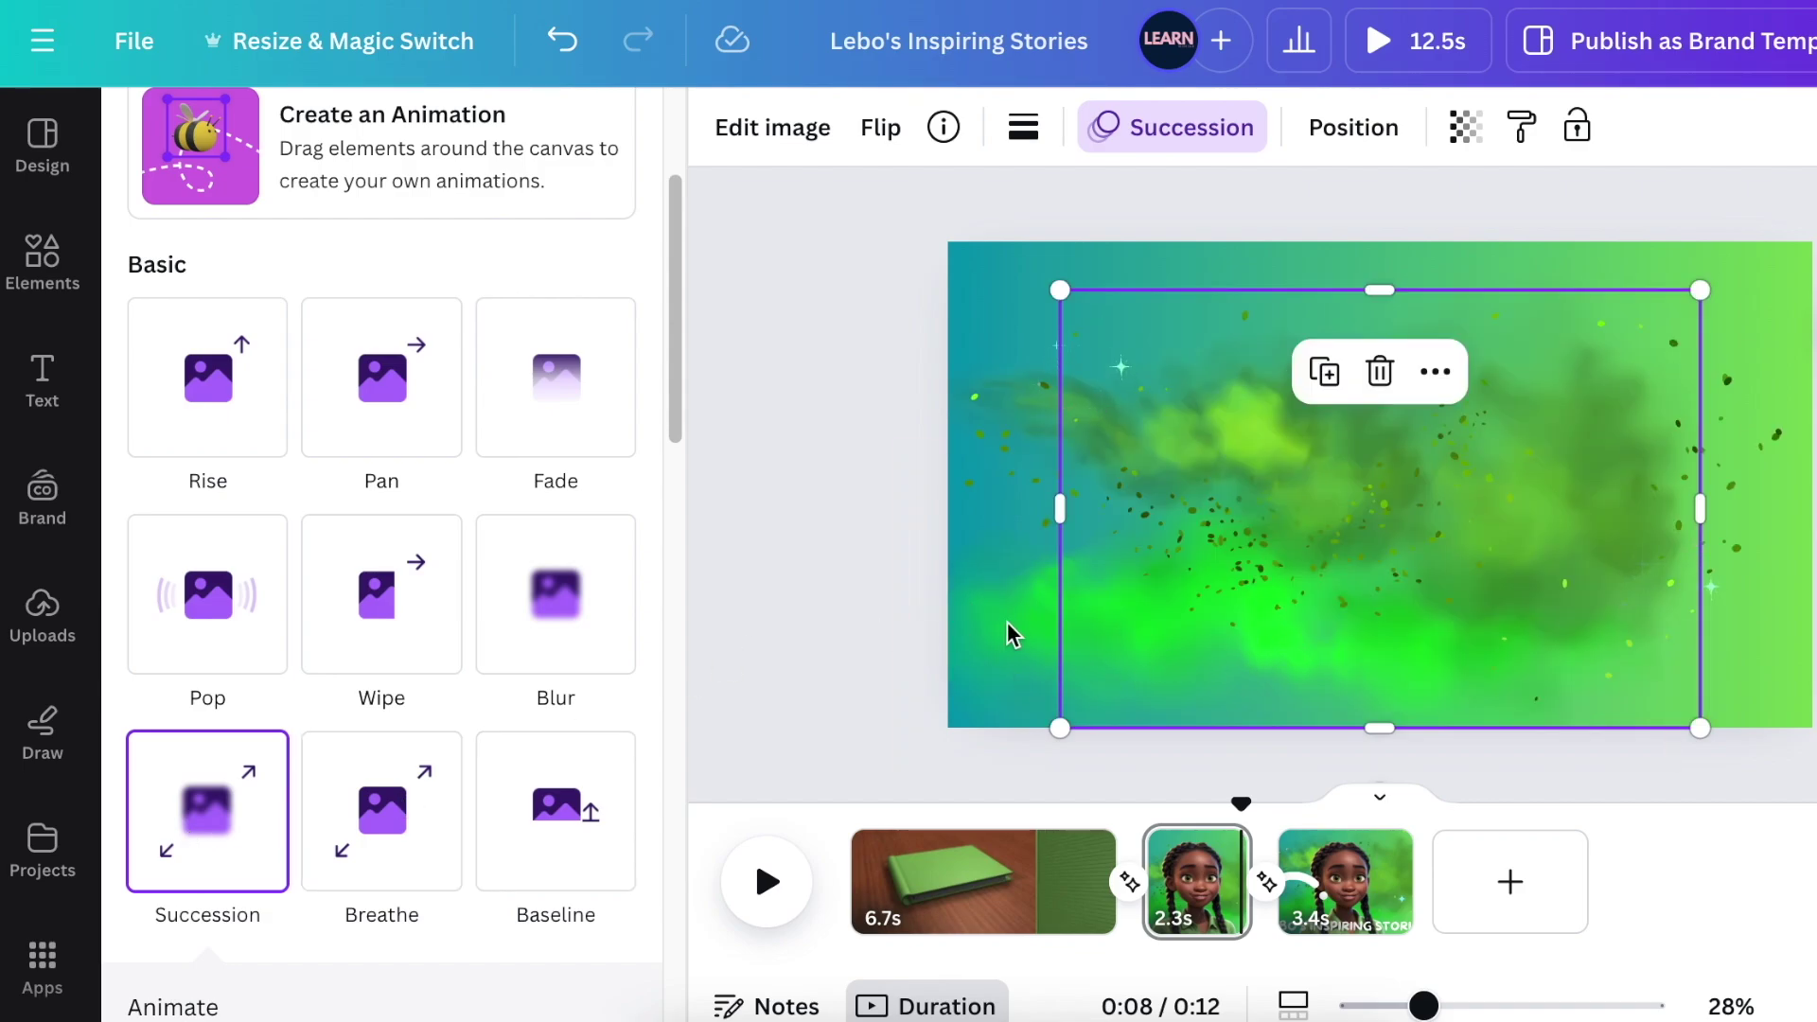
Review the title page at about 11.1 s, and play the whole video from the beginning.
left_click_drag(1241, 803, 1358, 812)
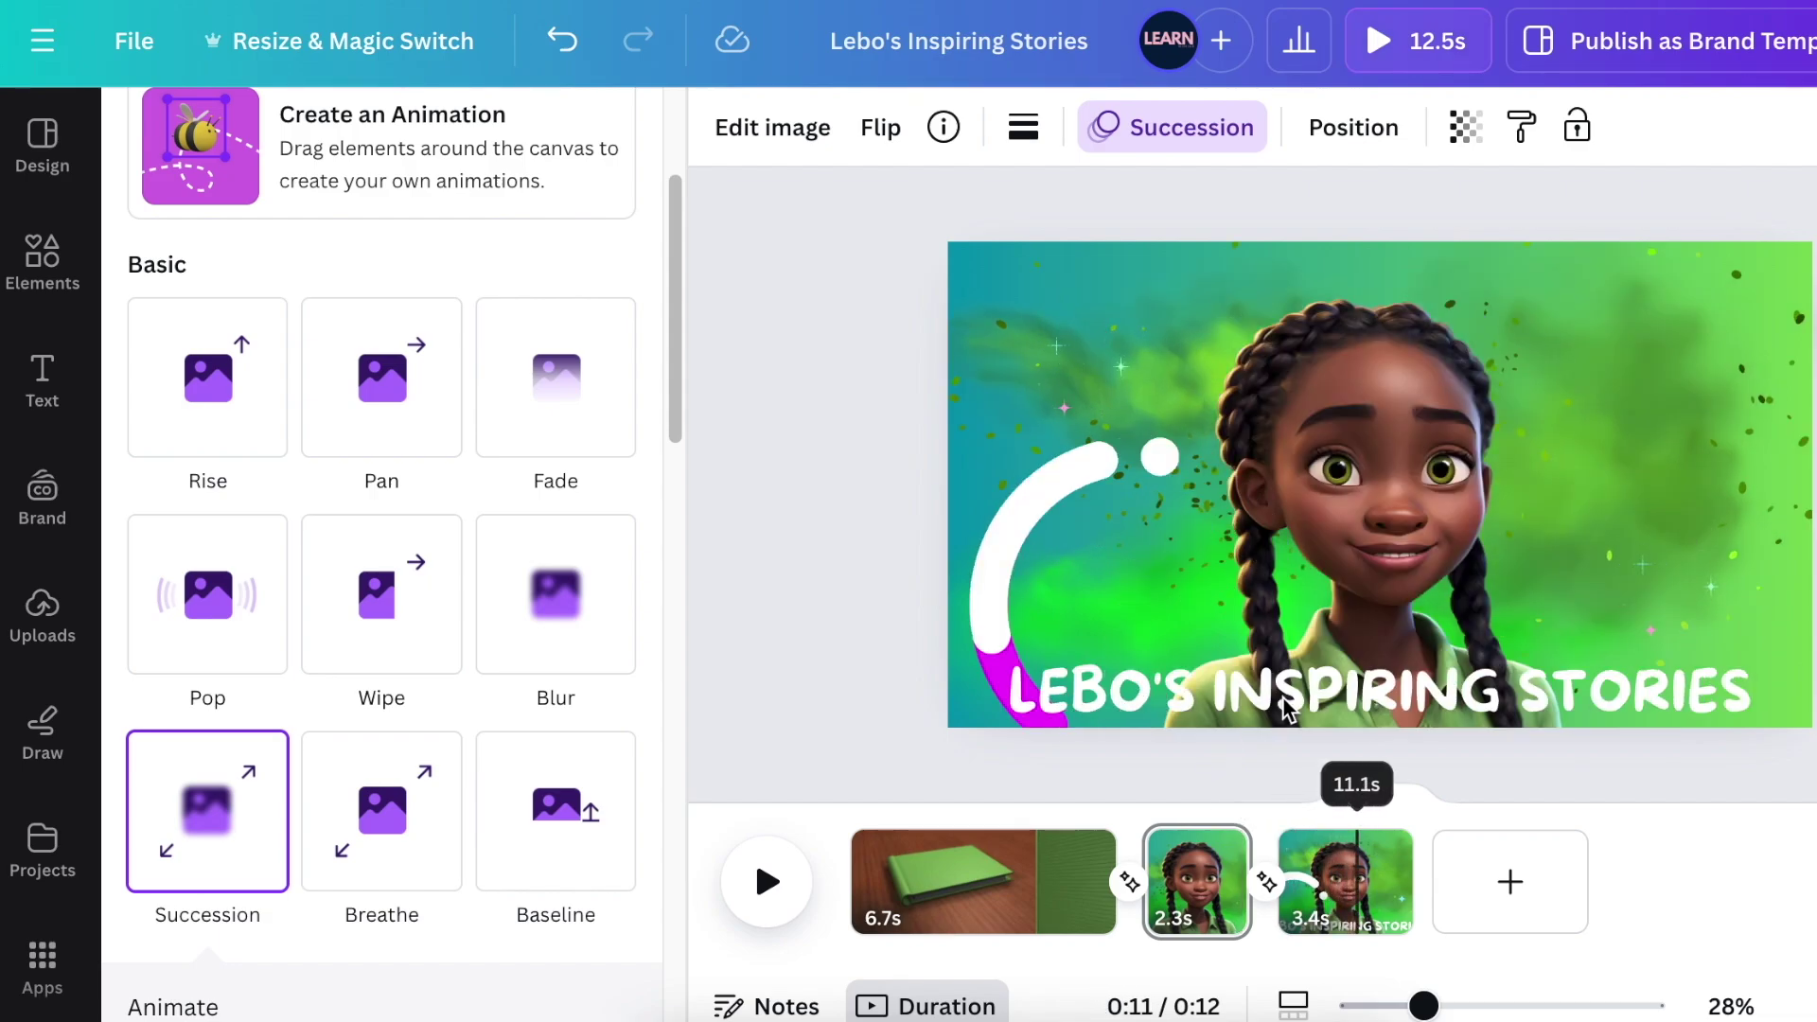
left_click(1689, 705)
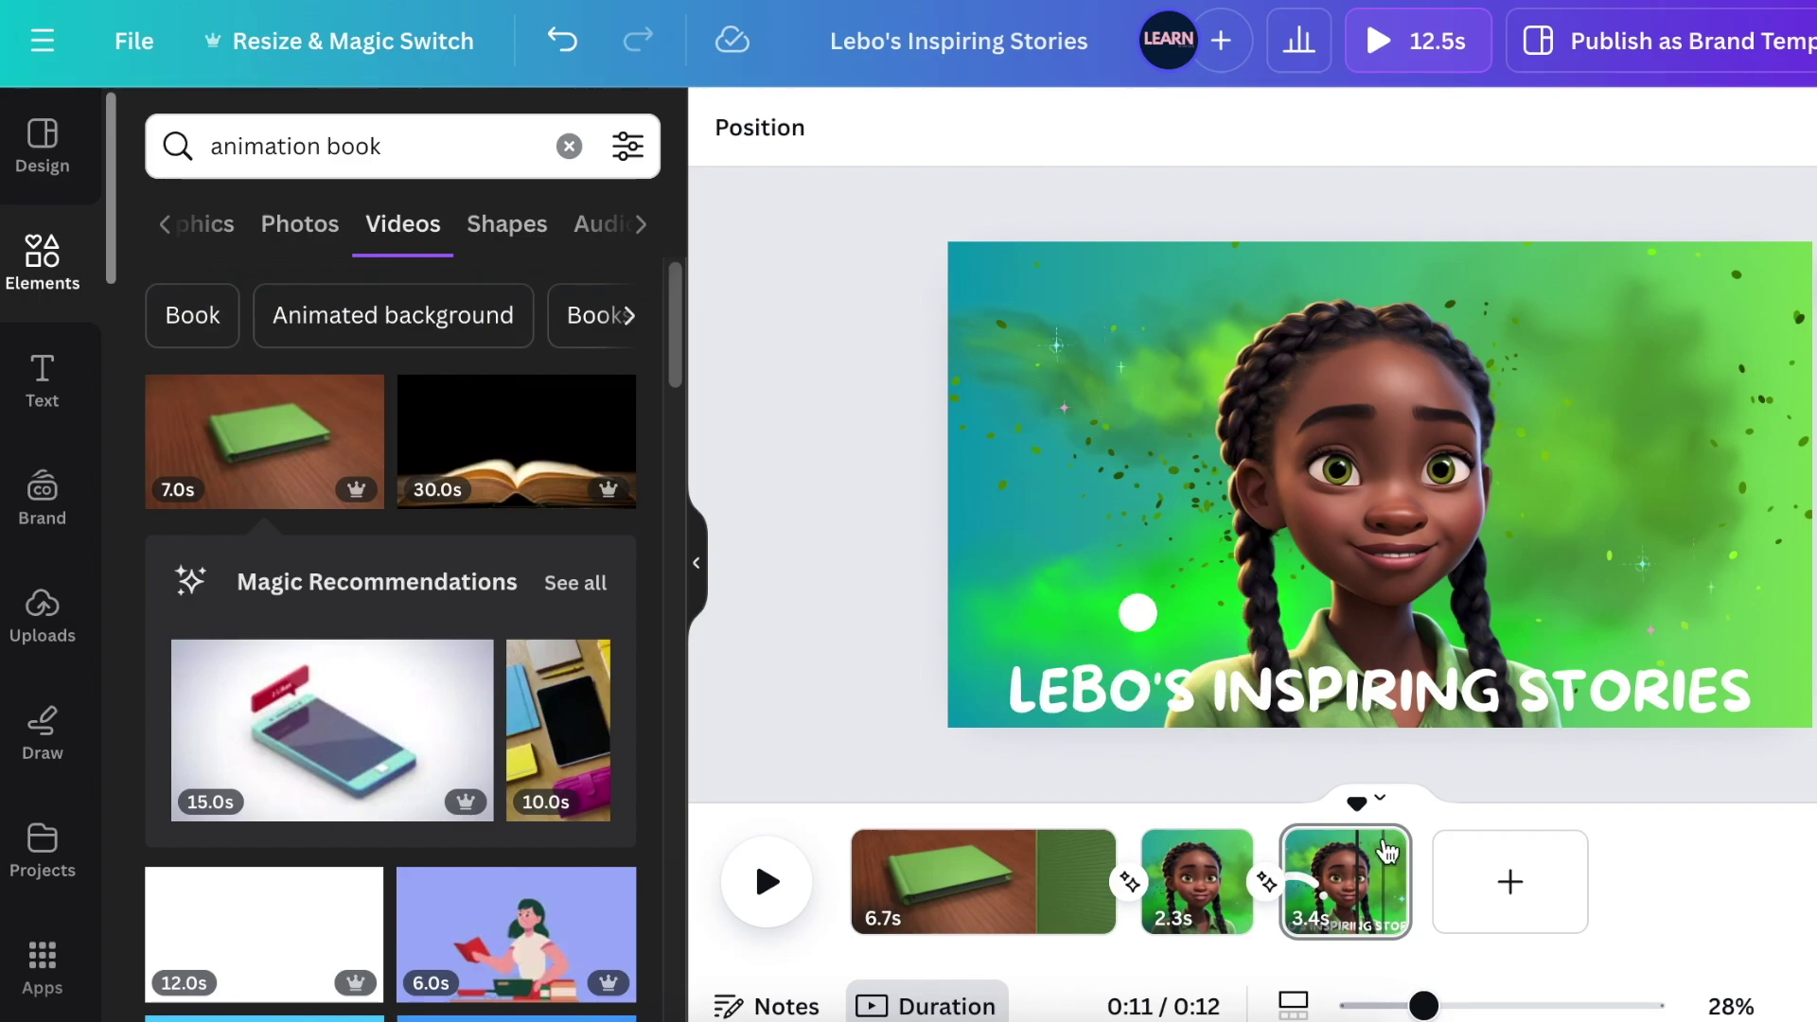
left_click_drag(1344, 806, 851, 816)
left_click(765, 895)
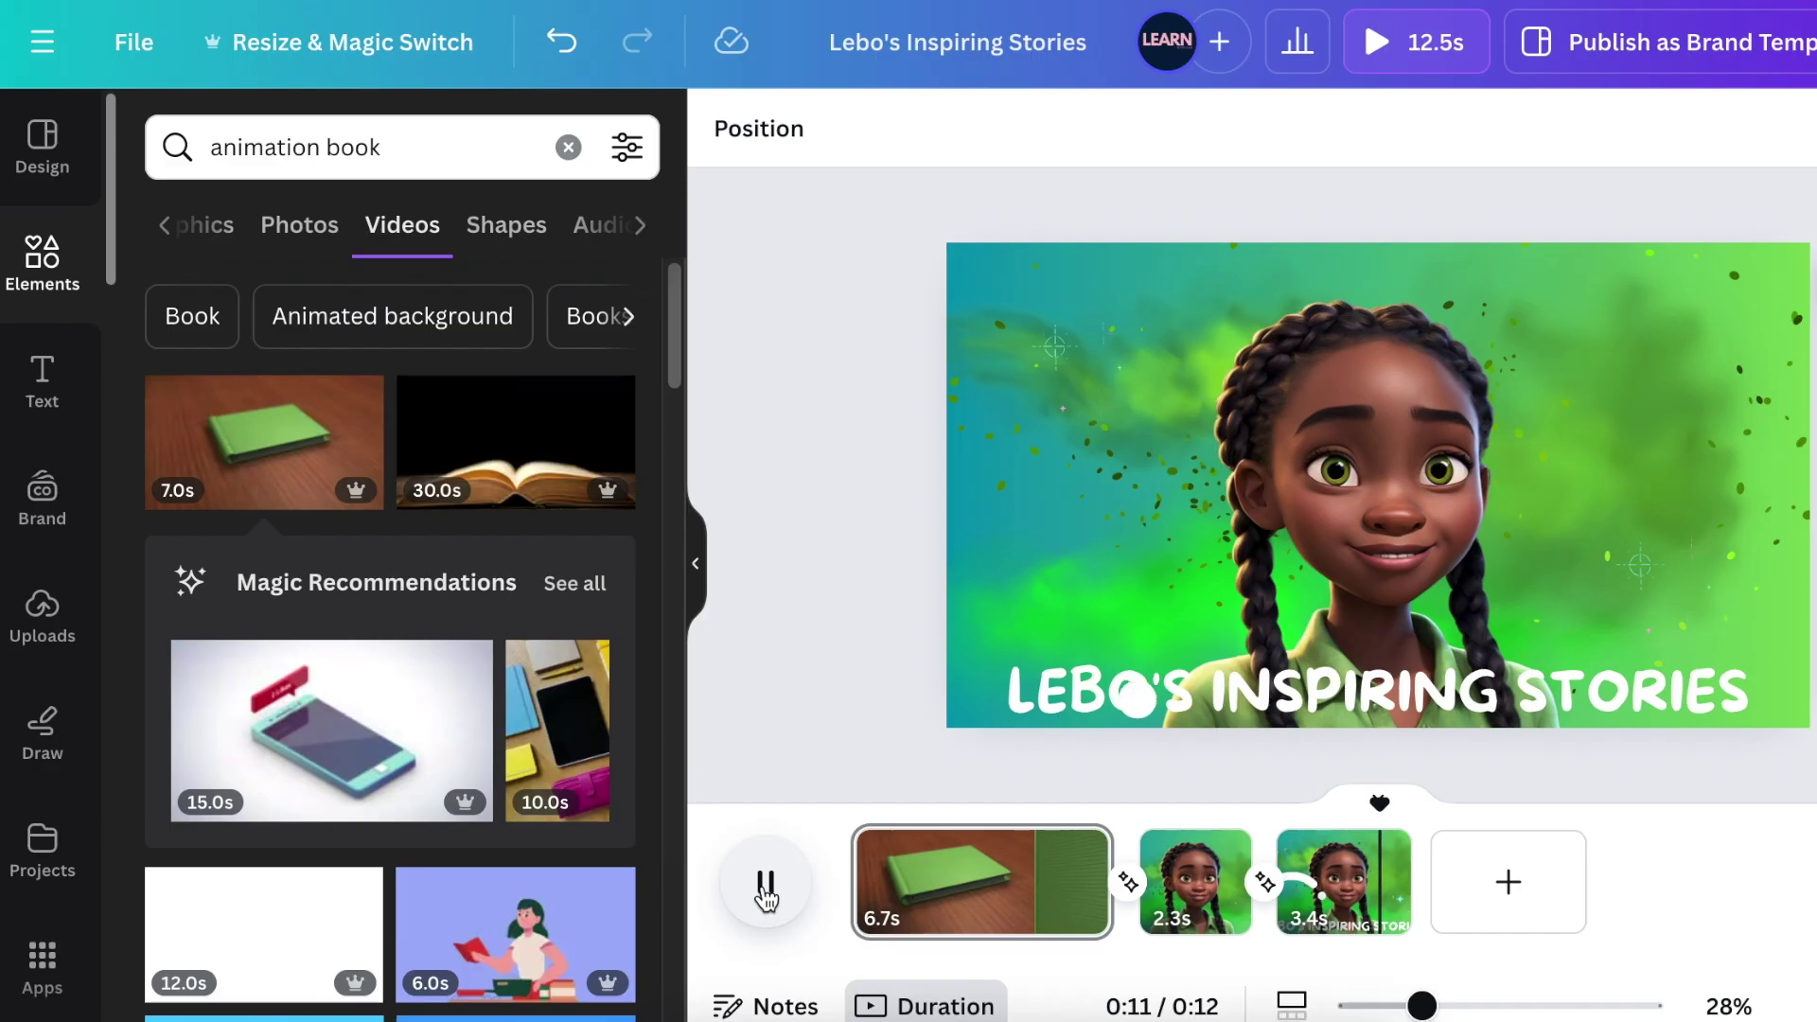
left_click(469, 895)
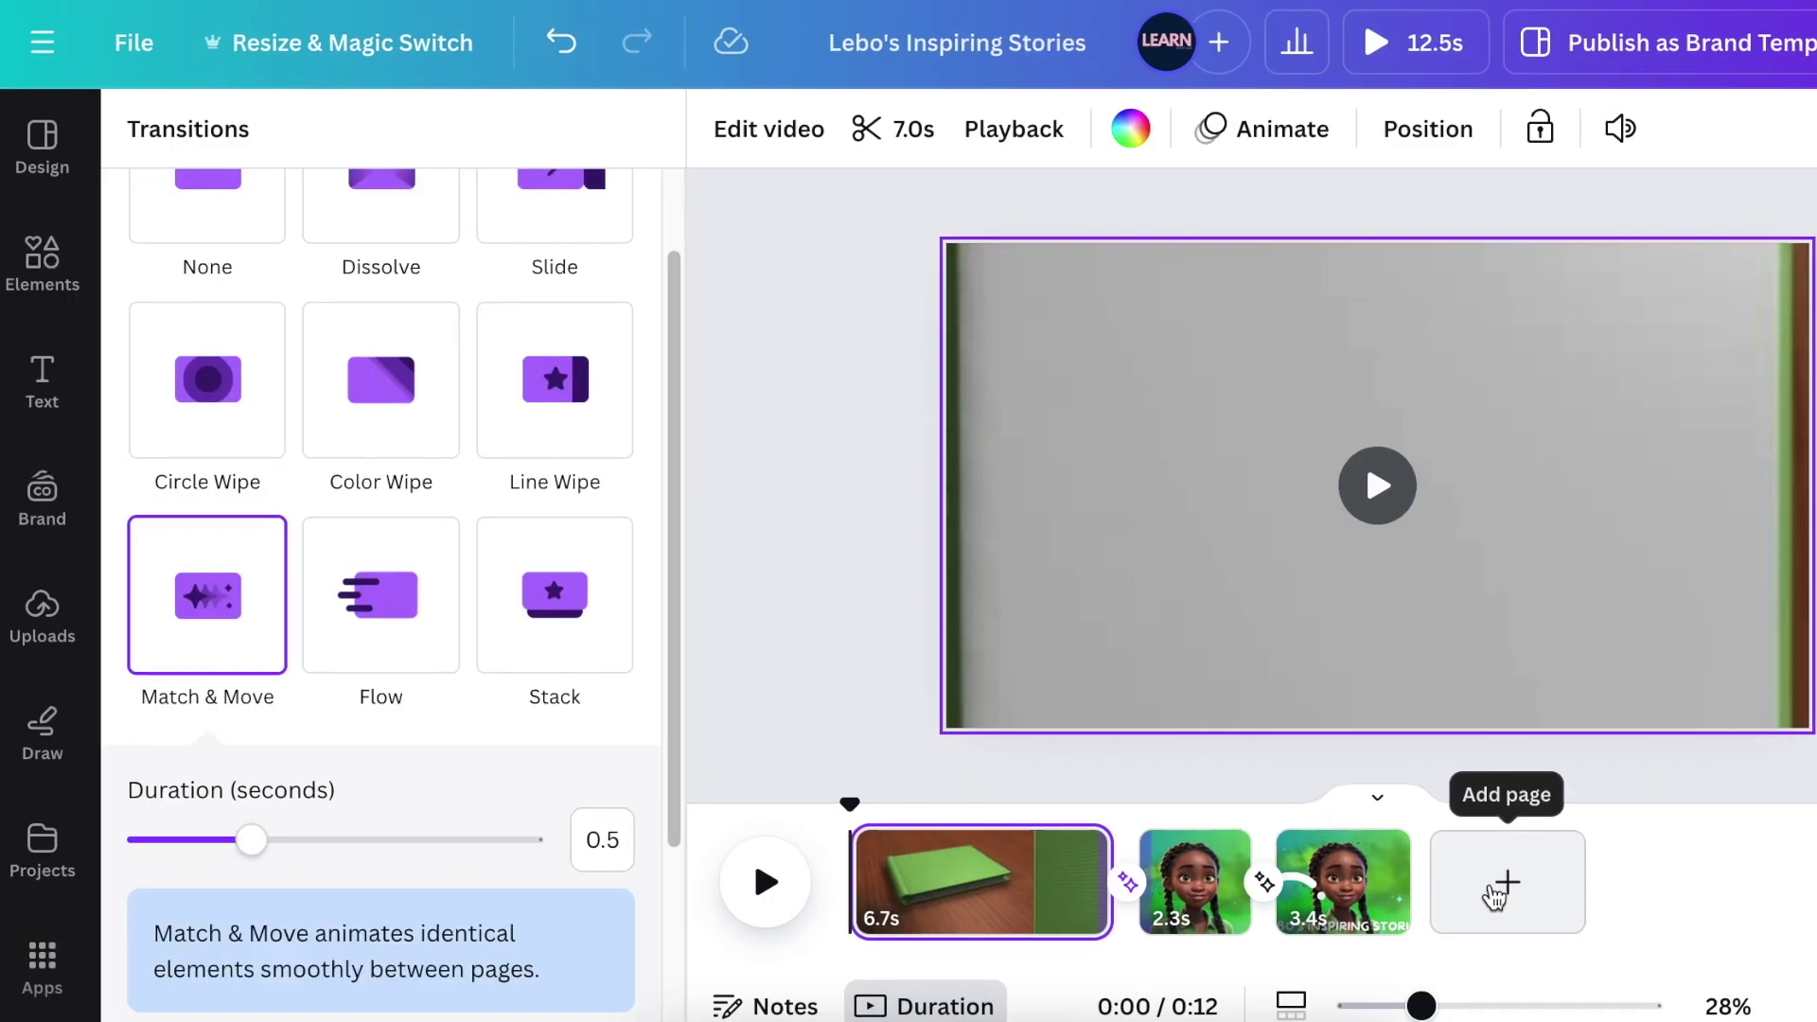
Add a fourth page and fill it with a lounge background graphic that has a fireplace.
left_click(1508, 884)
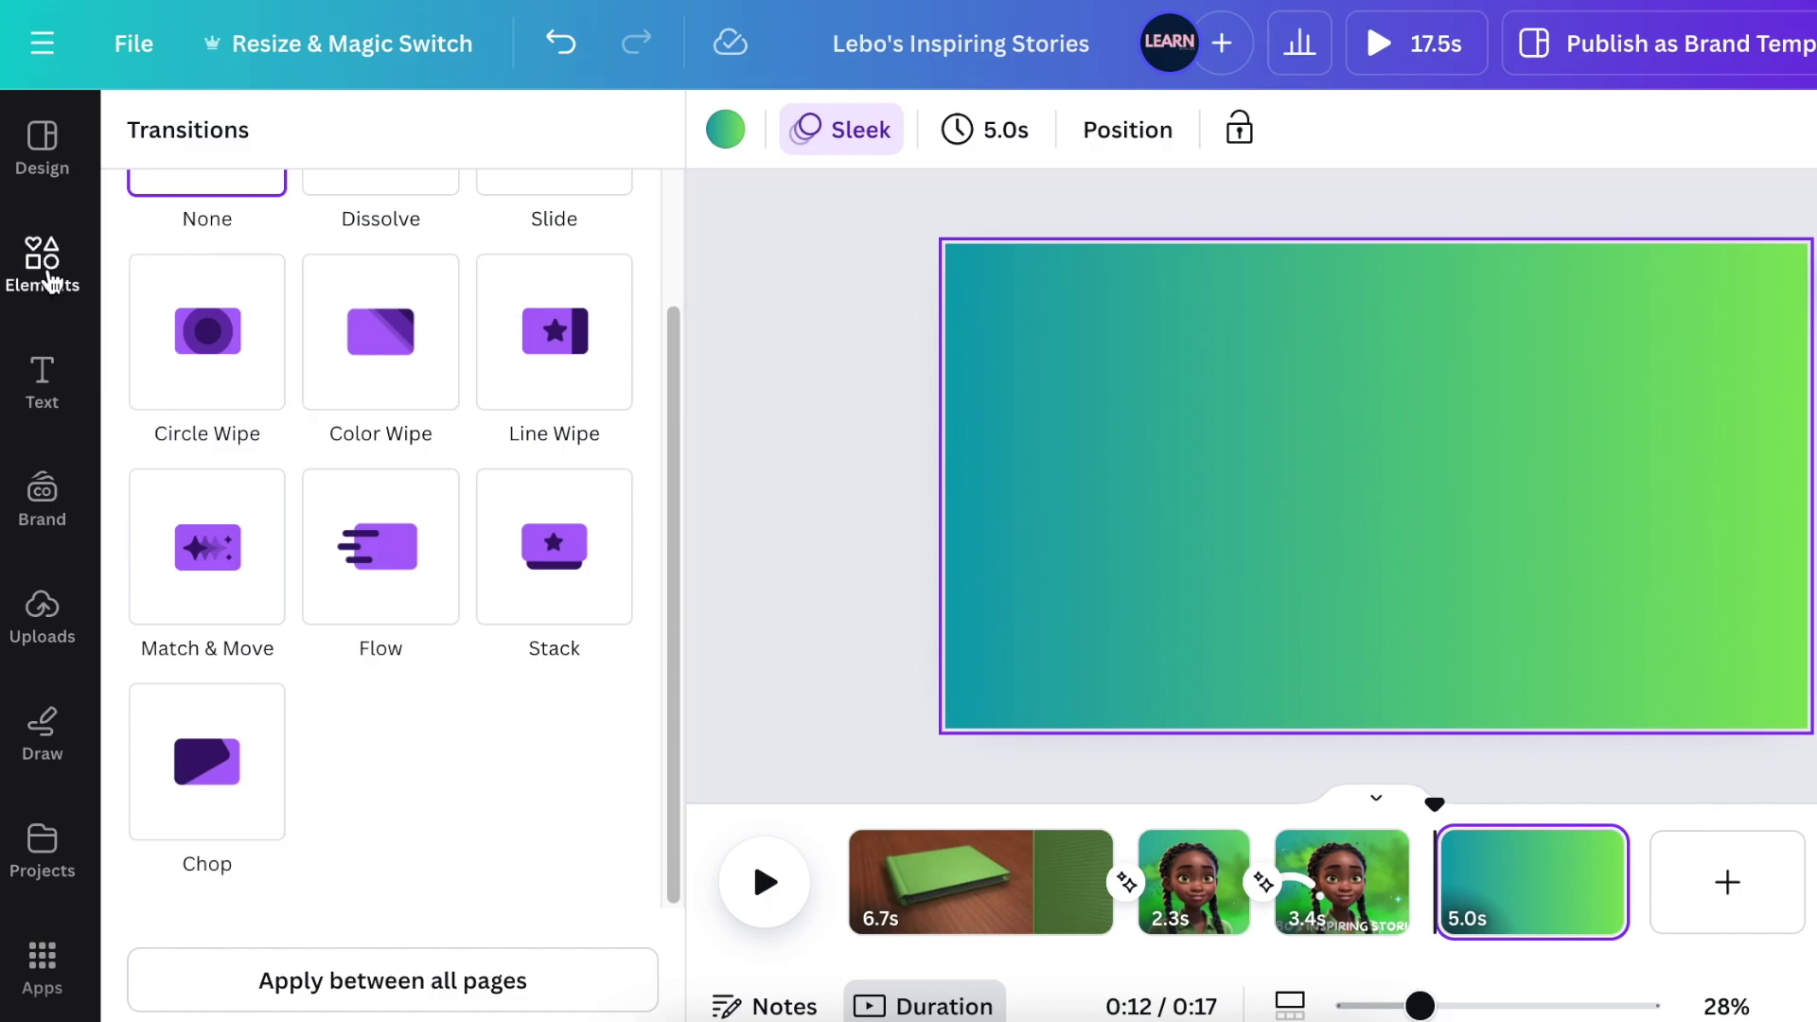
left_click(50, 280)
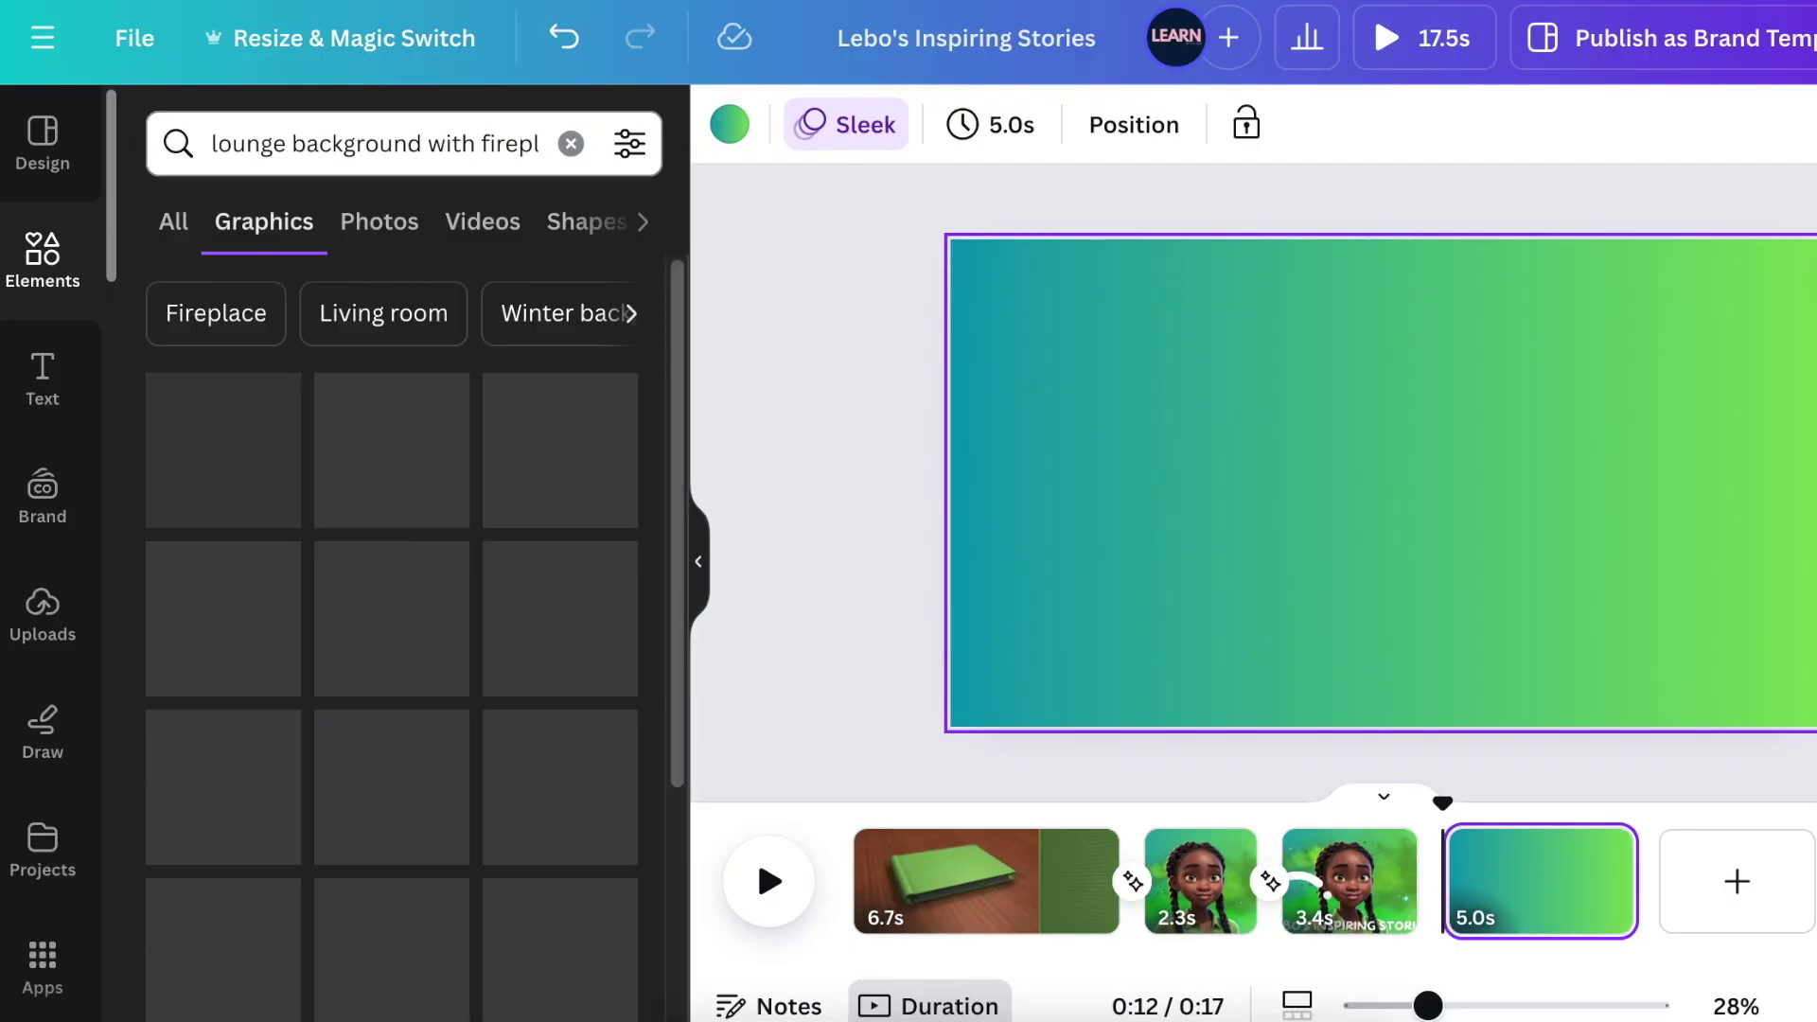
scroll(376, 615, "down", 10)
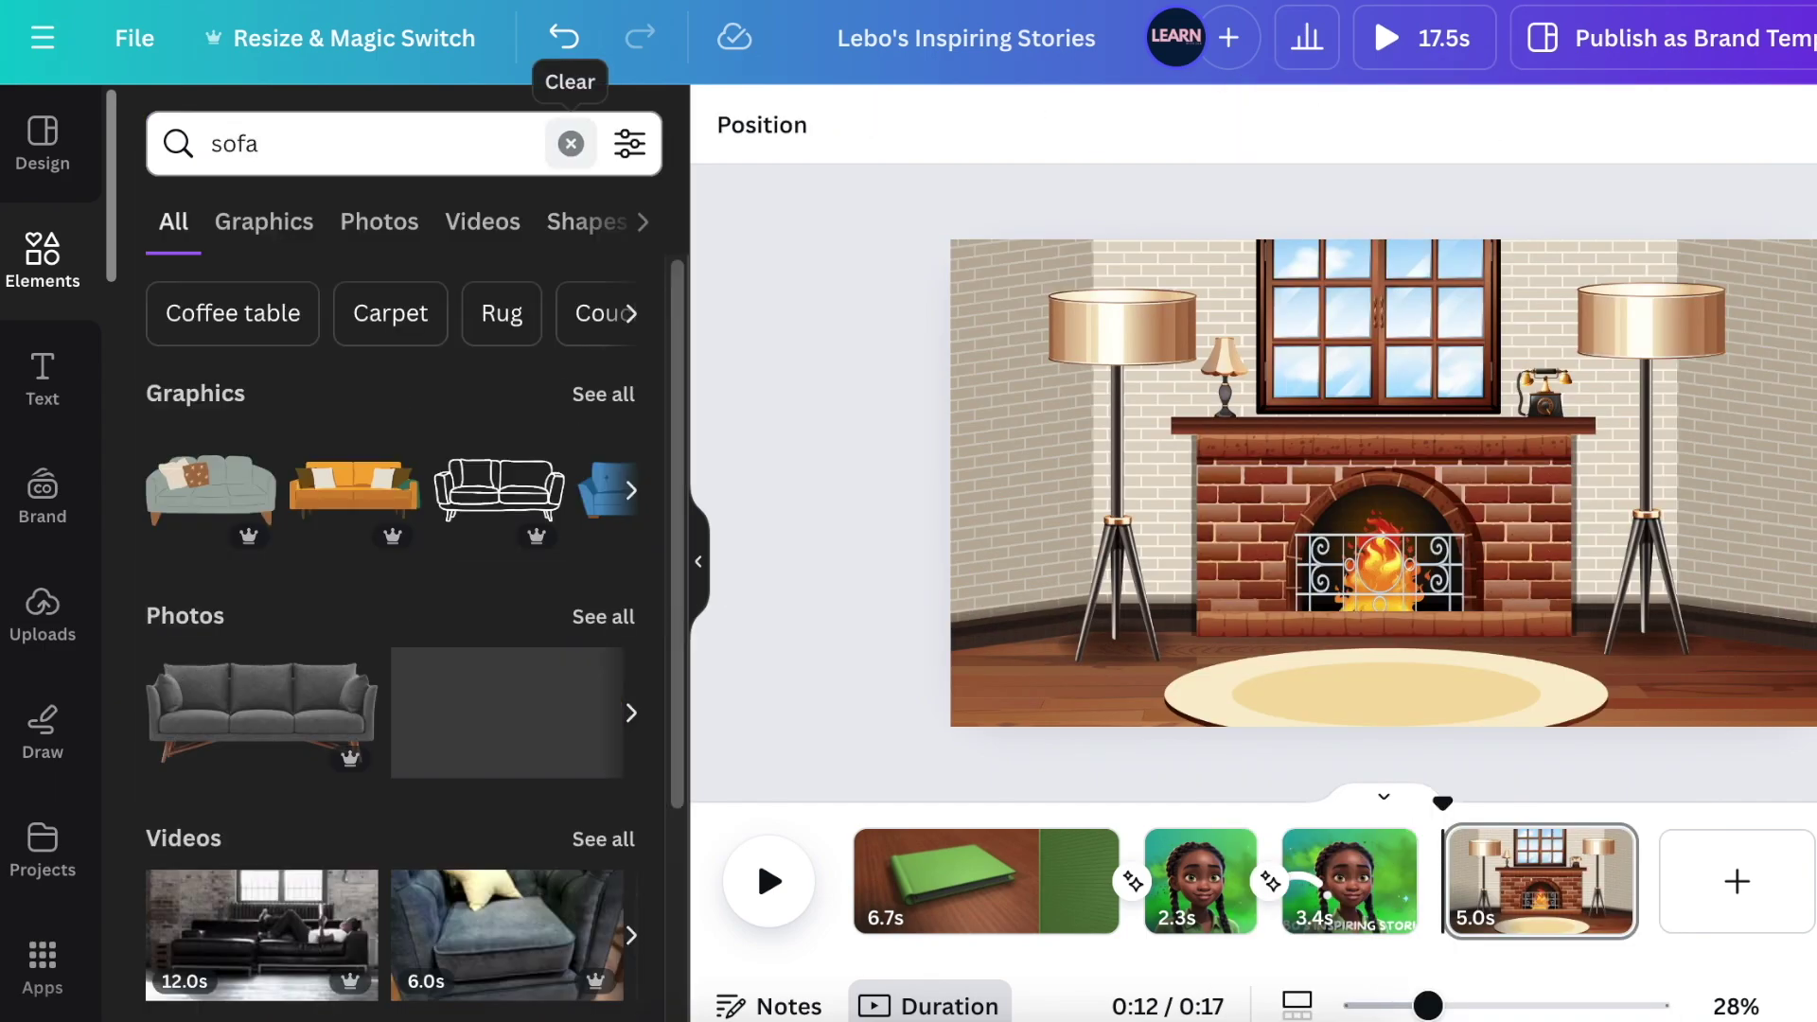
Add the white armchair with the brown throw from the sofa graphics to the fireplace scene.
left_click(264, 222)
scroll(486, 662, "down", 3)
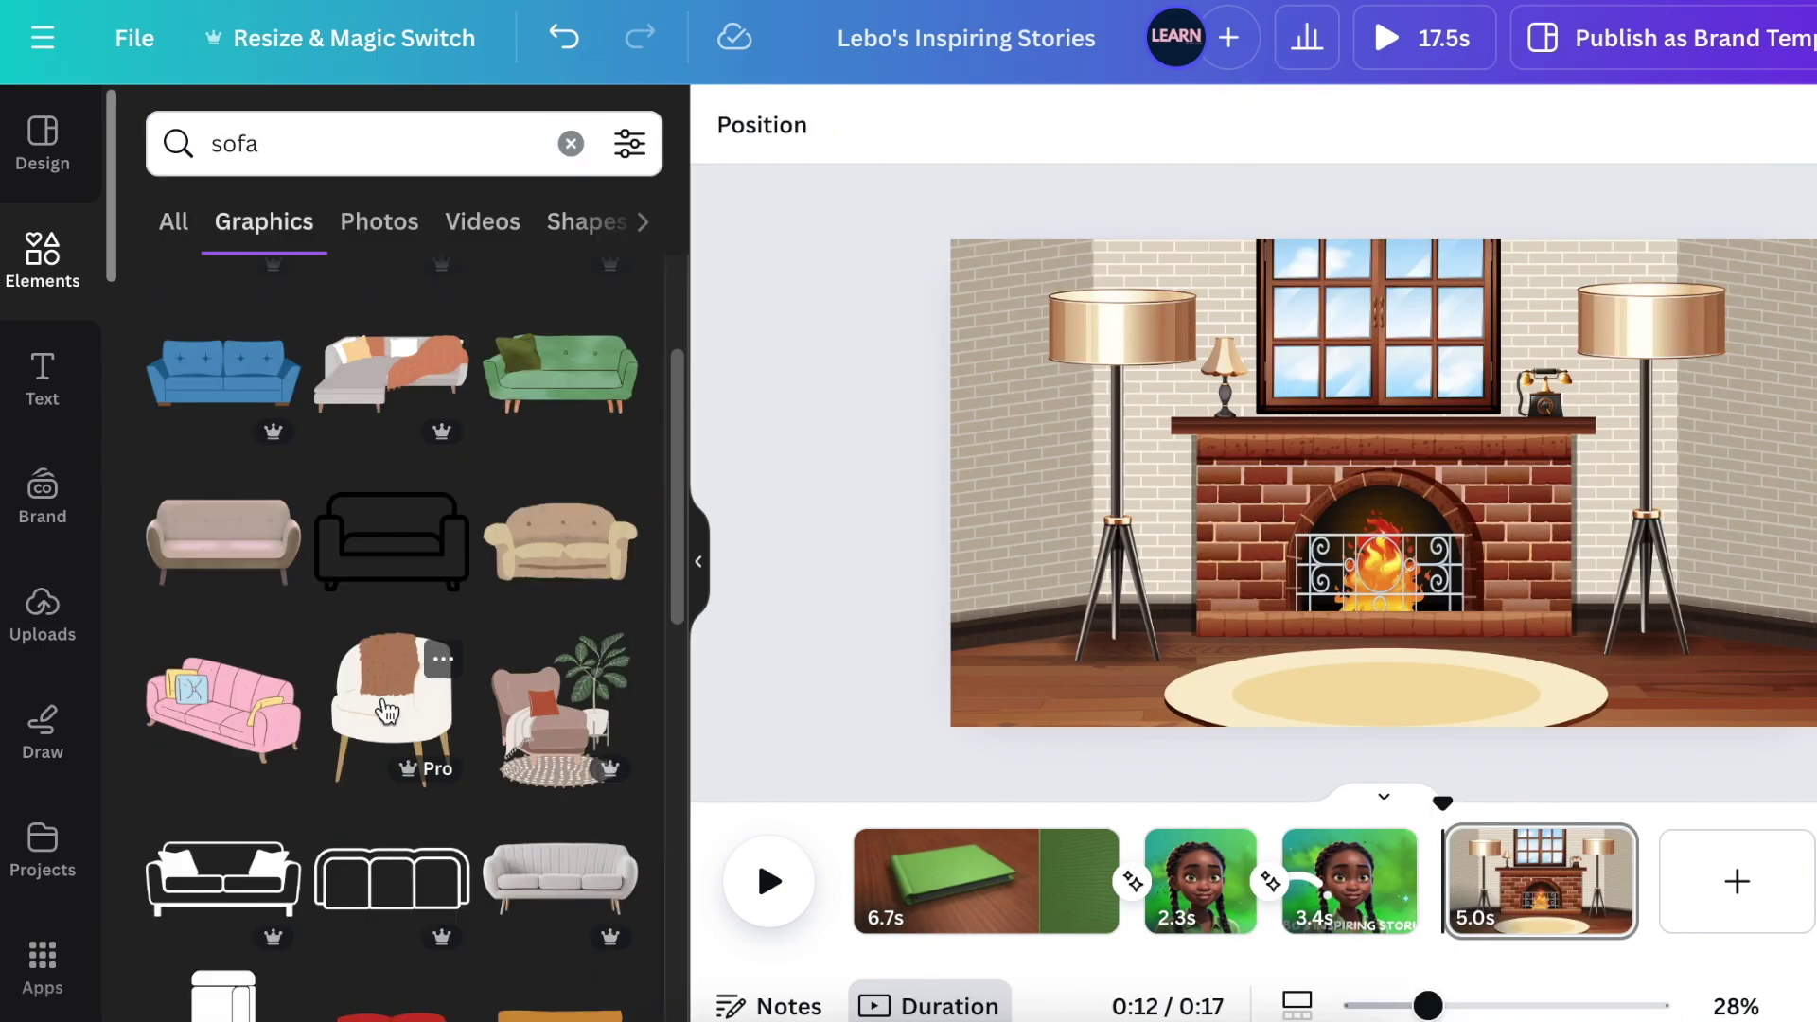
left_click(390, 709)
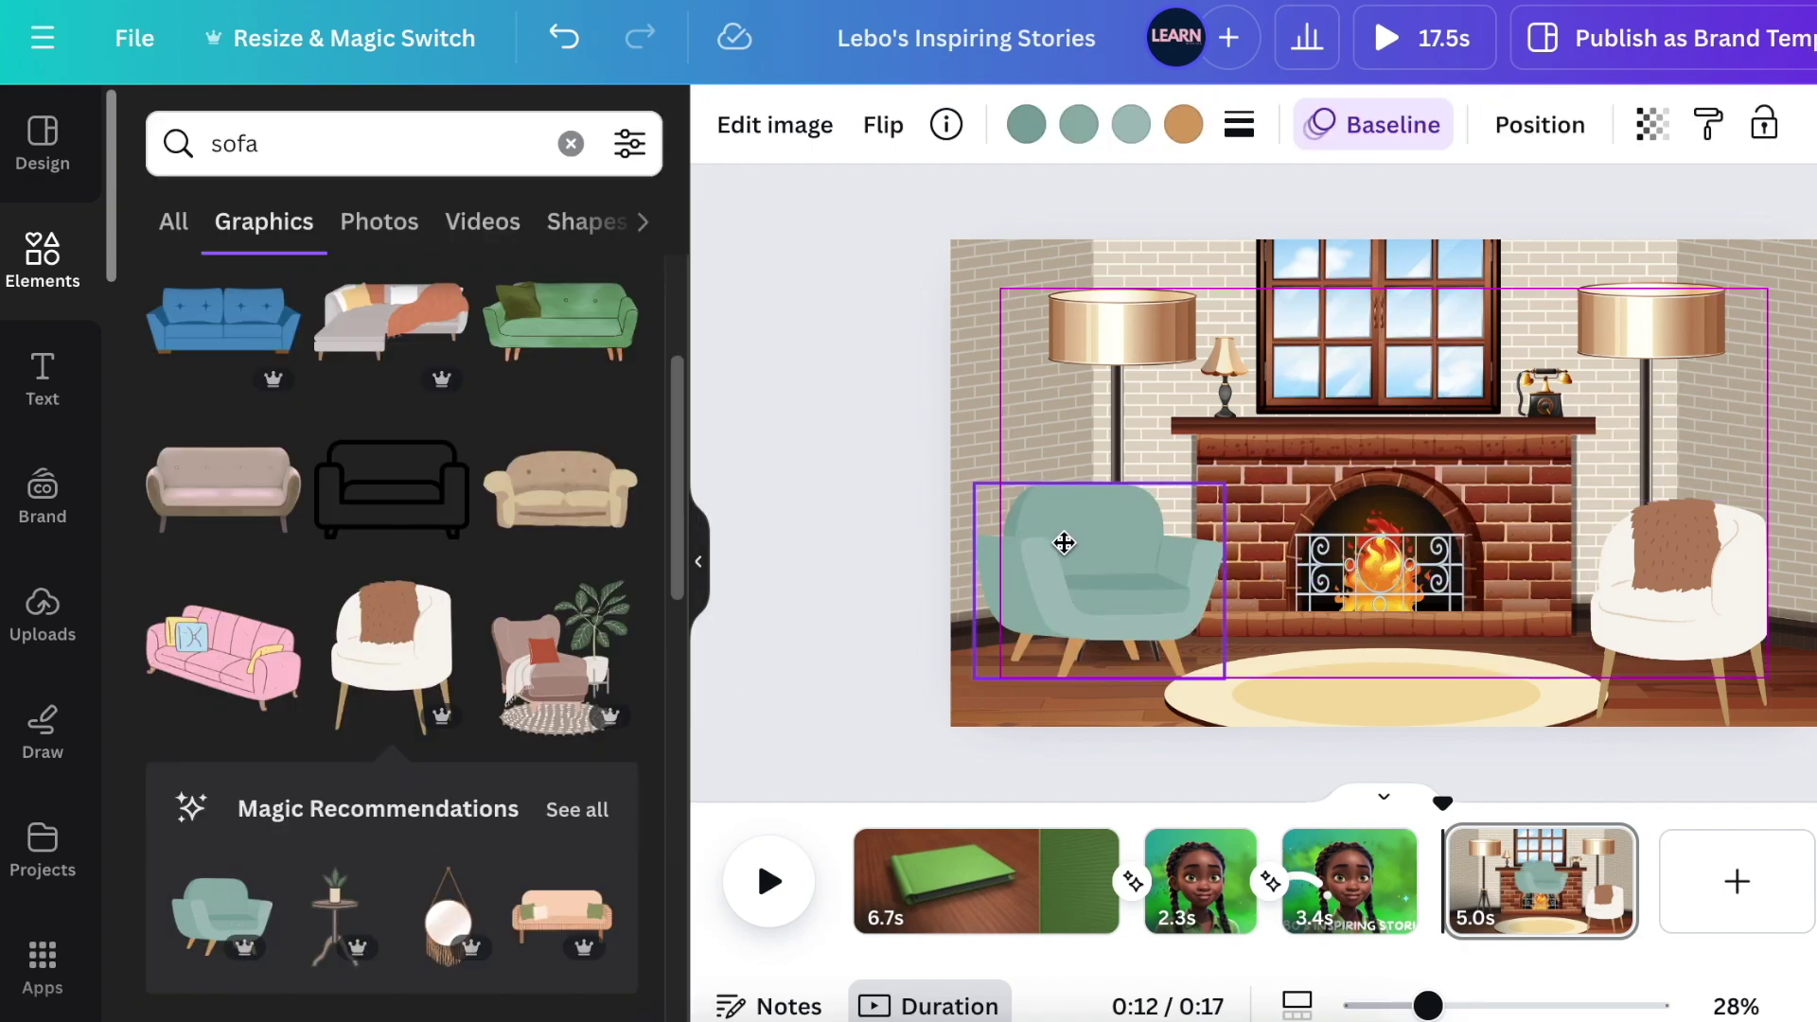
Place the teal armchair on the left side of the fireplace scene, beside the fireplace.
left_click_drag(1063, 539, 1050, 567)
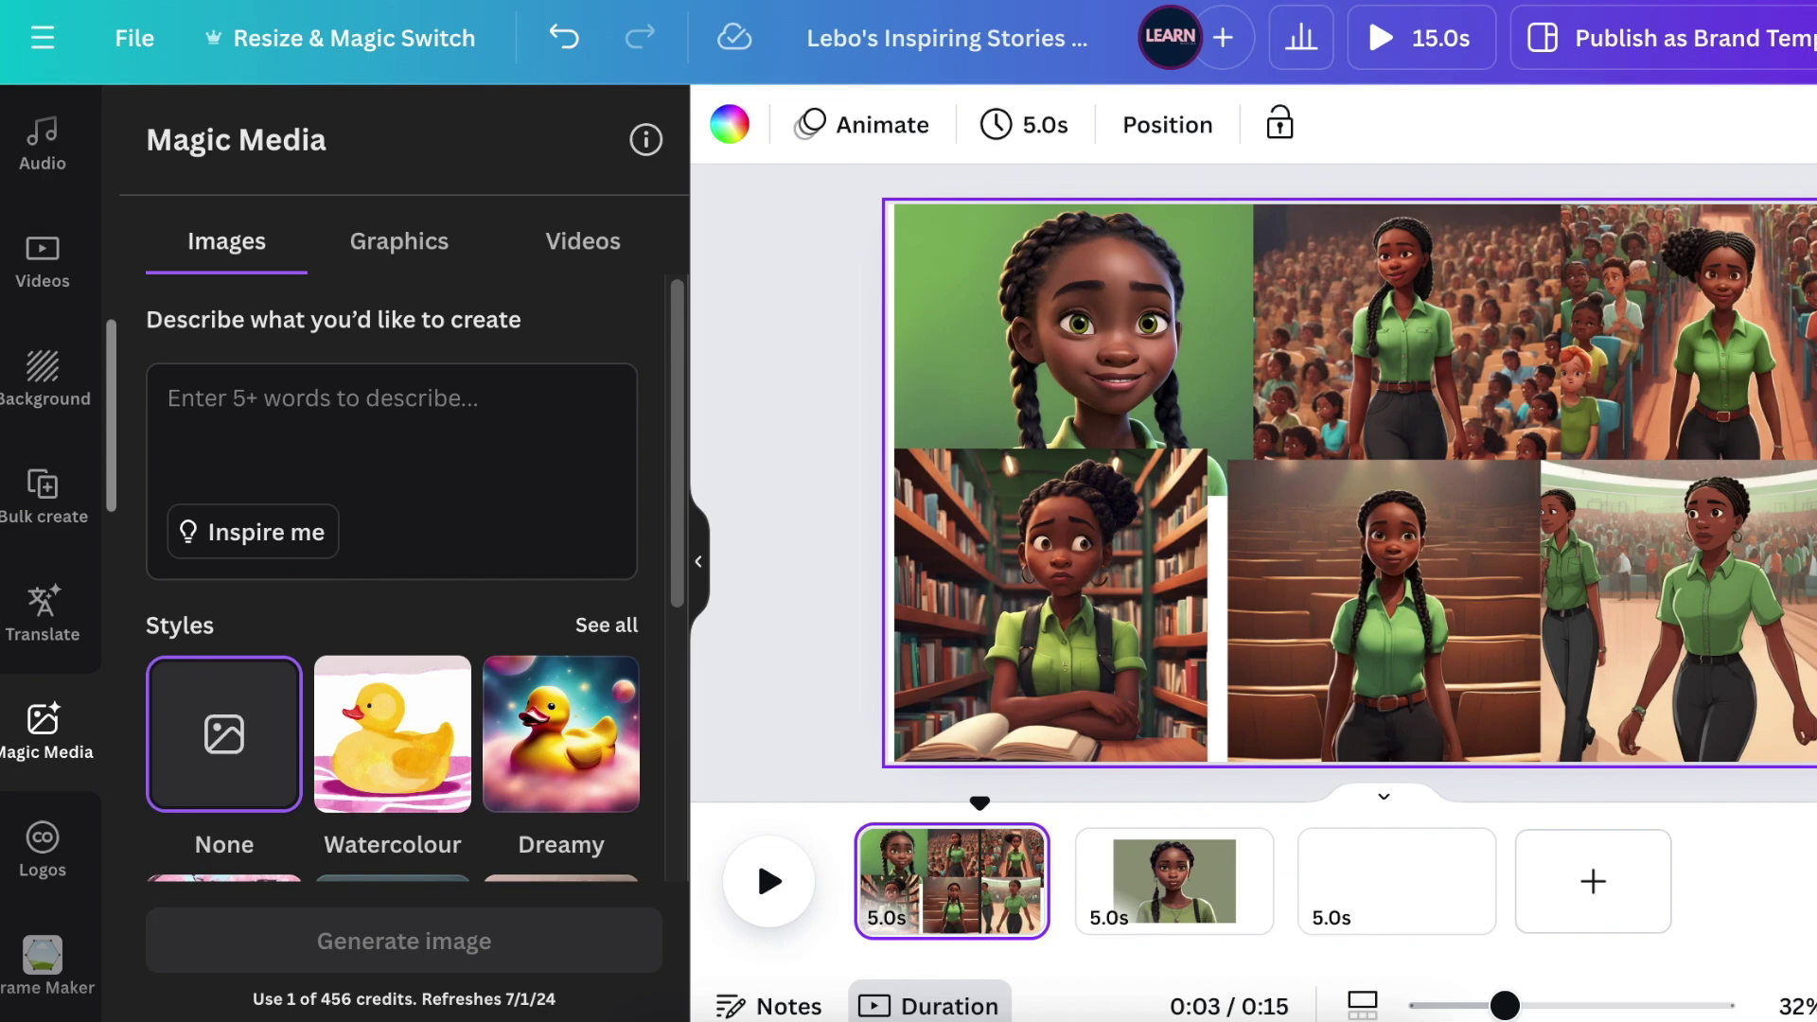
Generate Magic Media images for "African short girl, skinny, round eyes, braided hair, green shirt, black pants, pixar style, sitting on the floor thinking", and generate again.
type("African short girl, skinny, round eyes, braided hair, green shirt, black pants, pixar style, walking in at auditorium to give speech apprehensive")
key("BackSpace")
key("BackSpace")
key("BackSpace")
key("BackSpace")
key("BackSpace")
key("BackSpace")
key("BackSpace")
key("BackSpace")
key("BackSpace")
key("BackSpace")
key("BackSpace")
key("BackSpace")
key("BackSpace")
key("BackSpace")
key("BackSpace")
key("BackSpace")
key("BackSpace")
key("BackSpace")
key("BackSpace")
key("BackSpace")
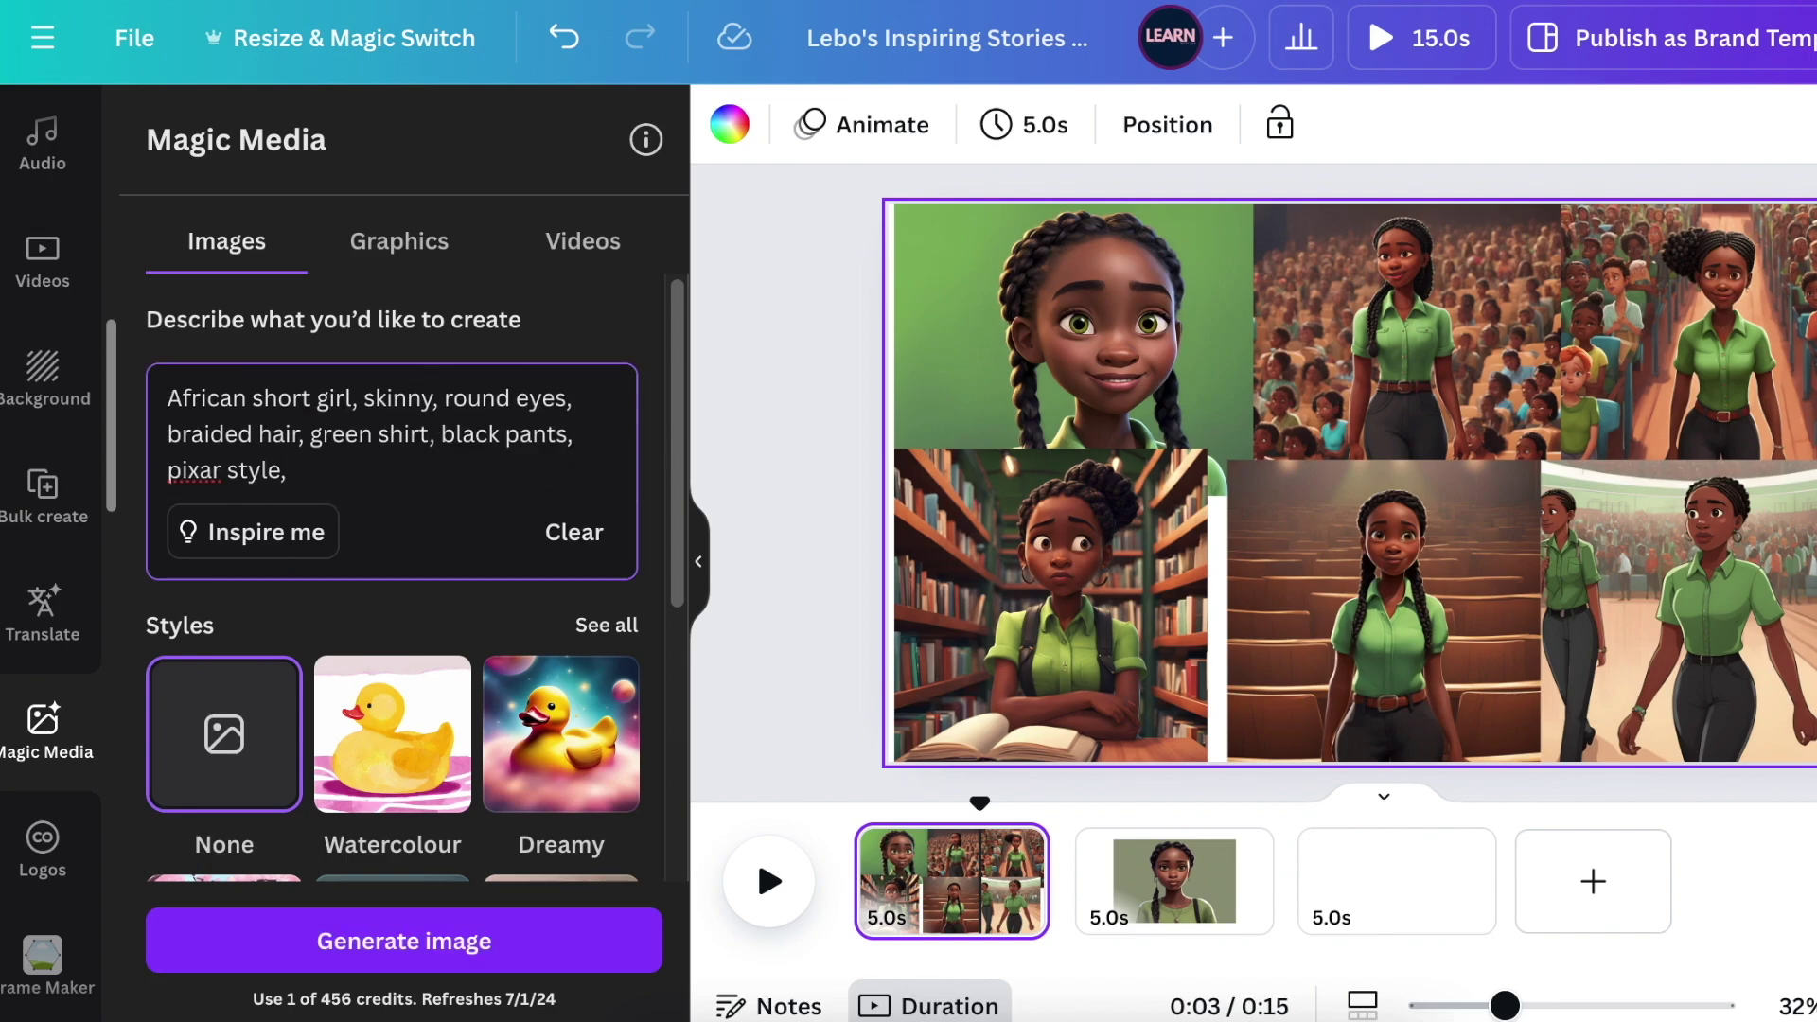
type("sitting on the floor thinking")
left_click(404, 941)
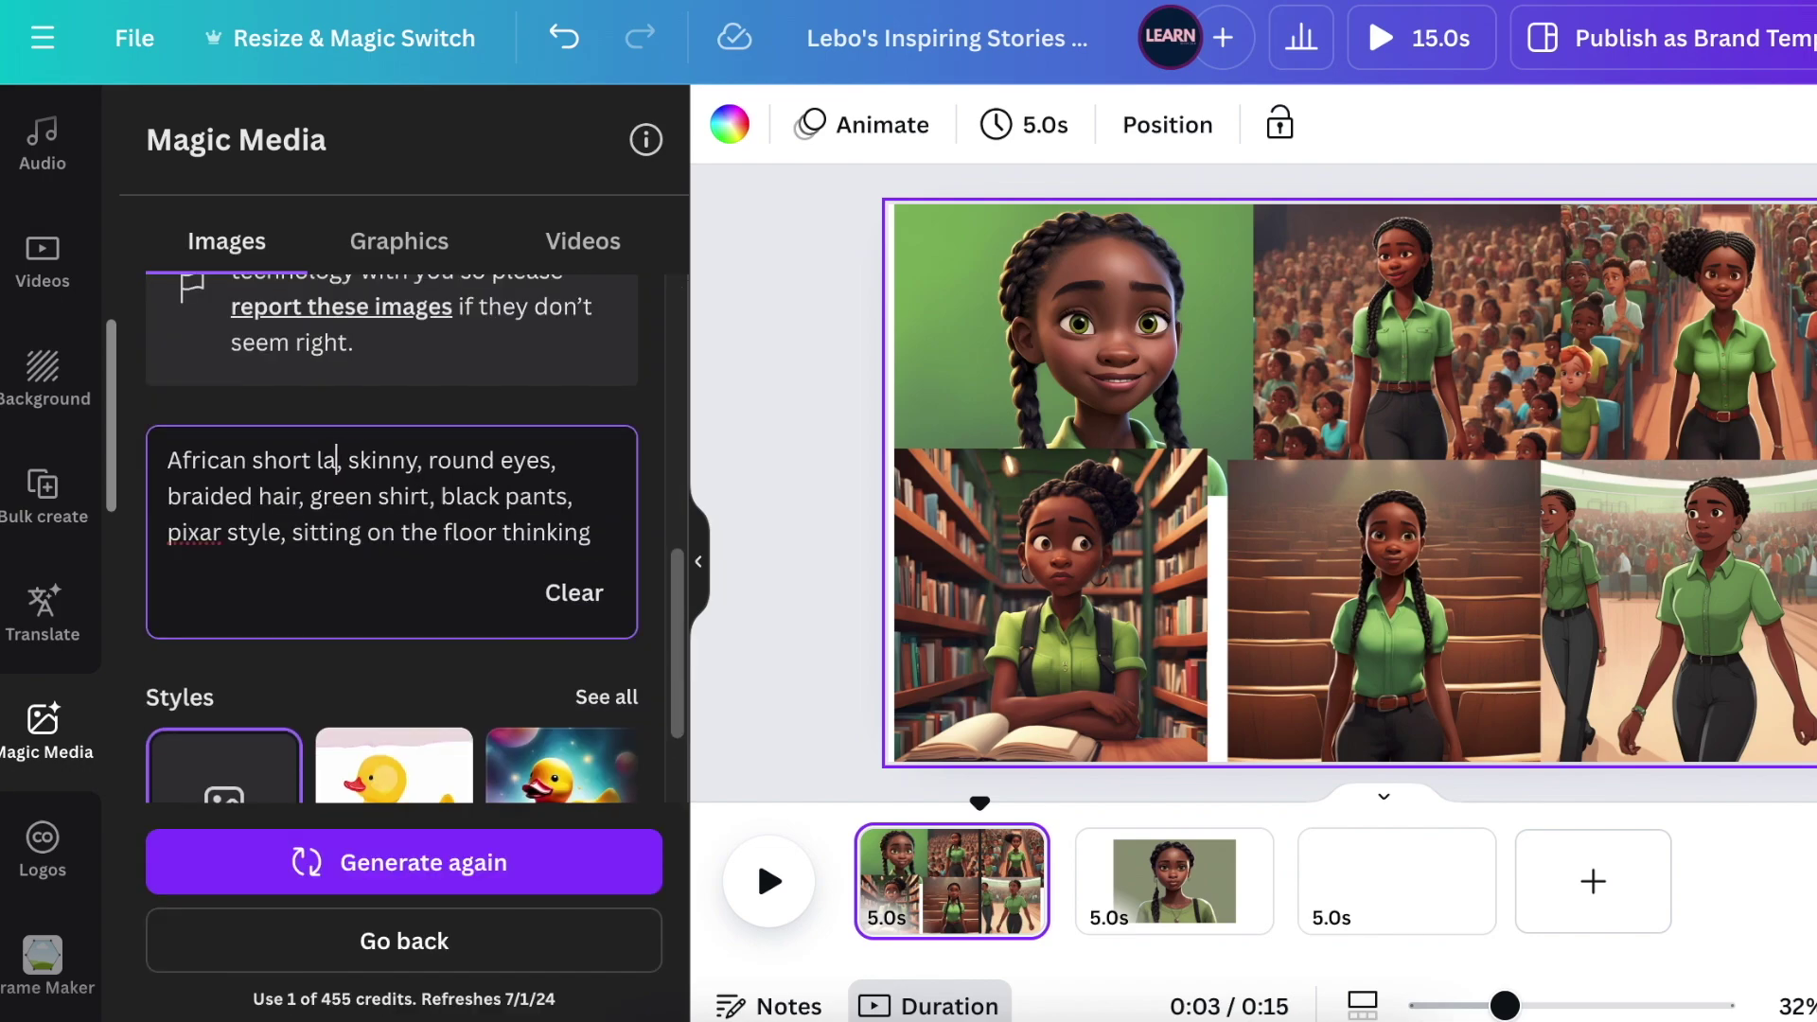
left_click(404, 863)
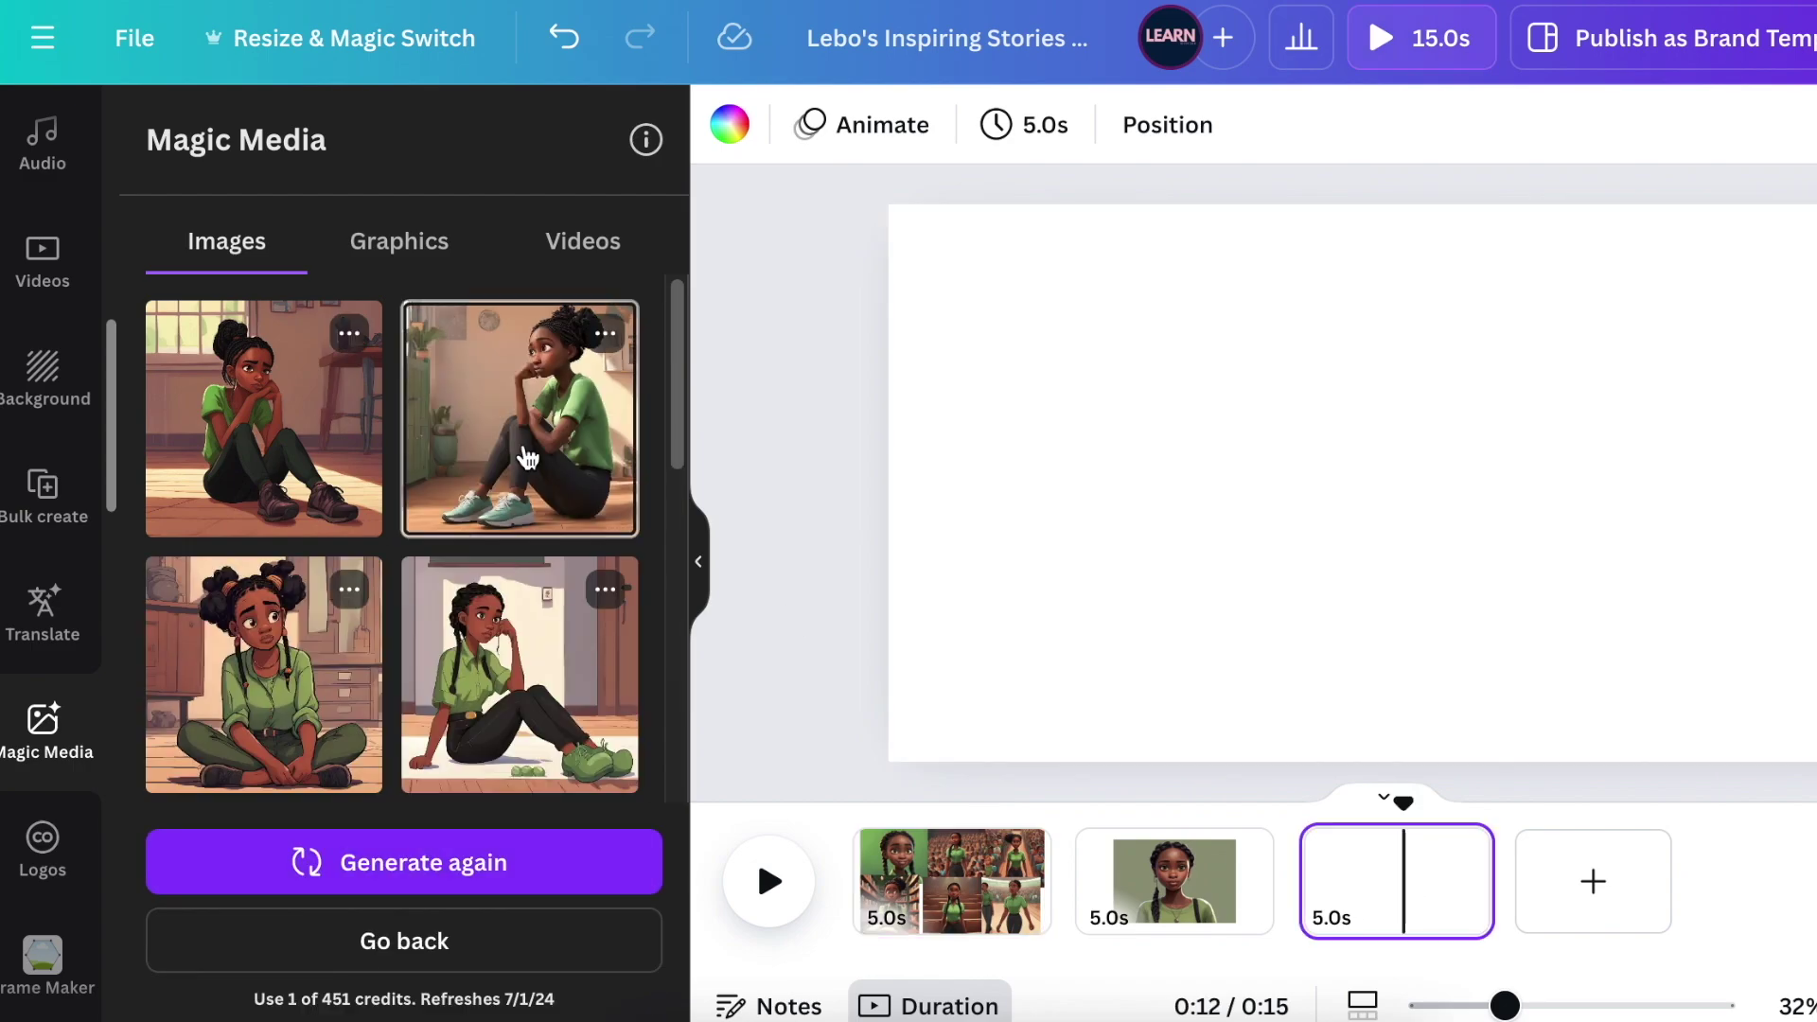
Add the generated side-view girl in teal sneakers to the blank page and remove the image's background.
left_click(527, 459)
left_click(771, 122)
left_click(203, 365)
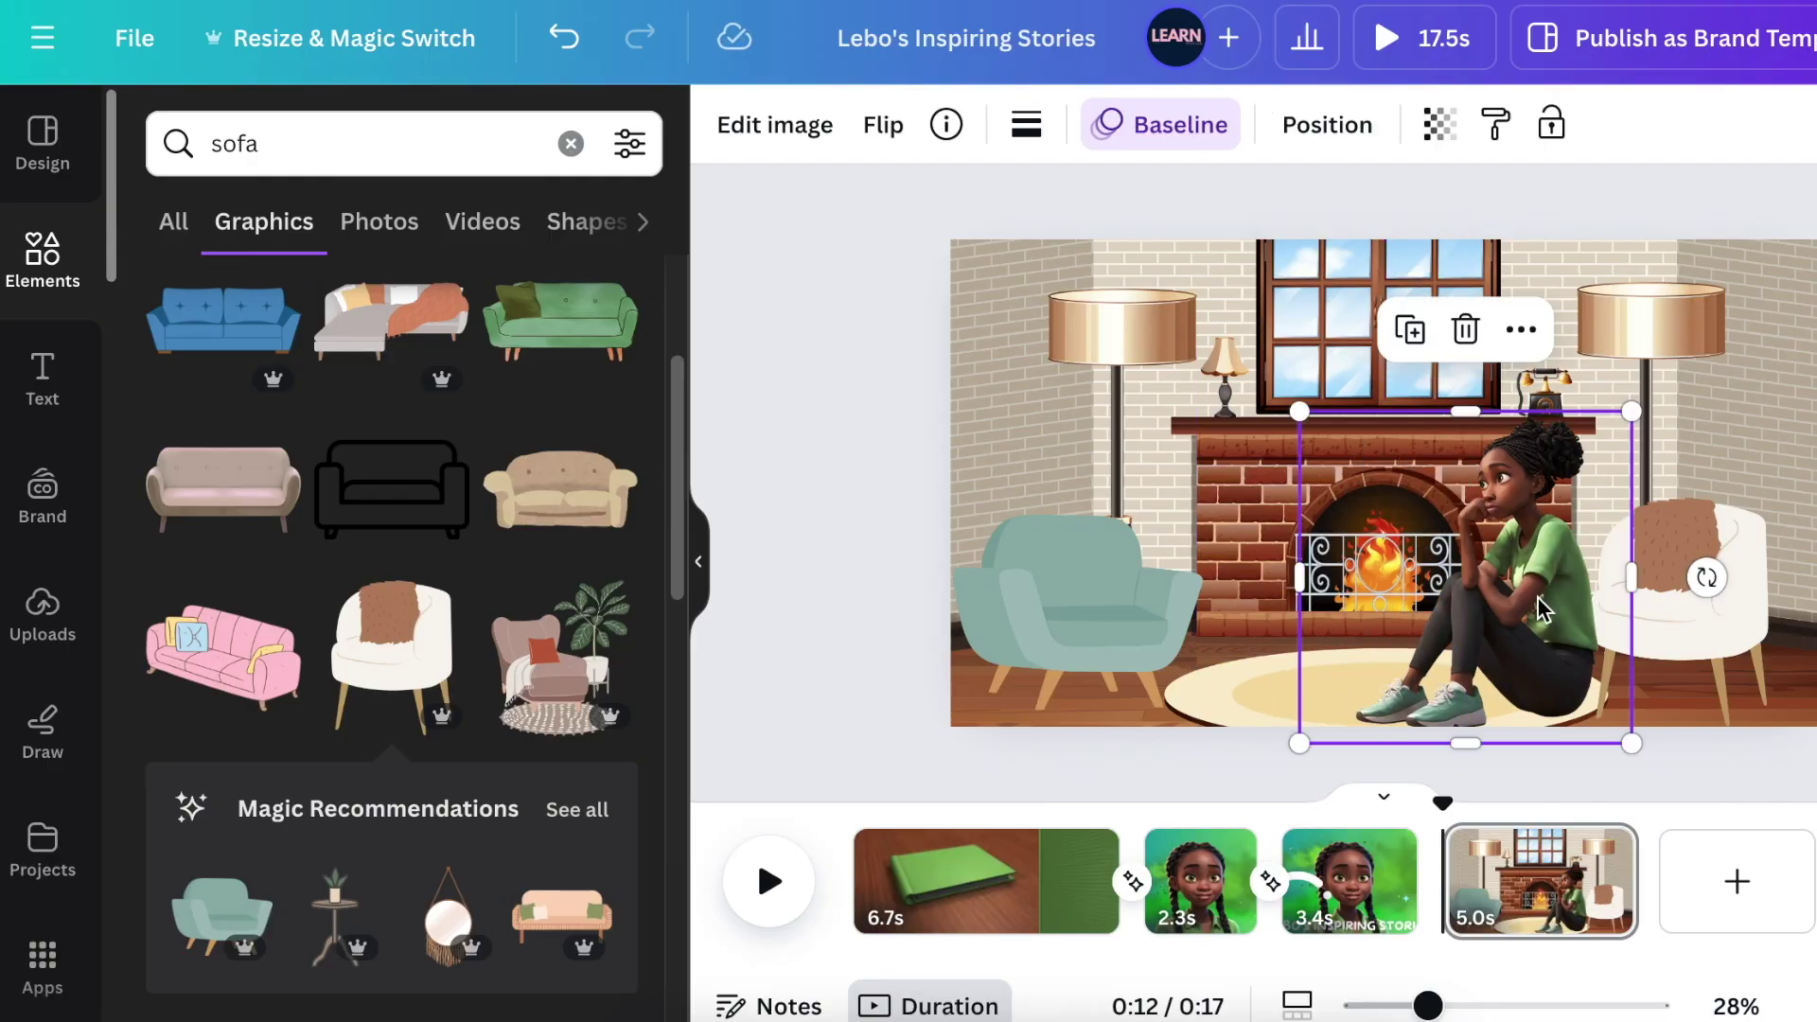
Enlarge the teal armchair in the fireplace scene to roughly match the white armchair's height.
left_click(838, 674)
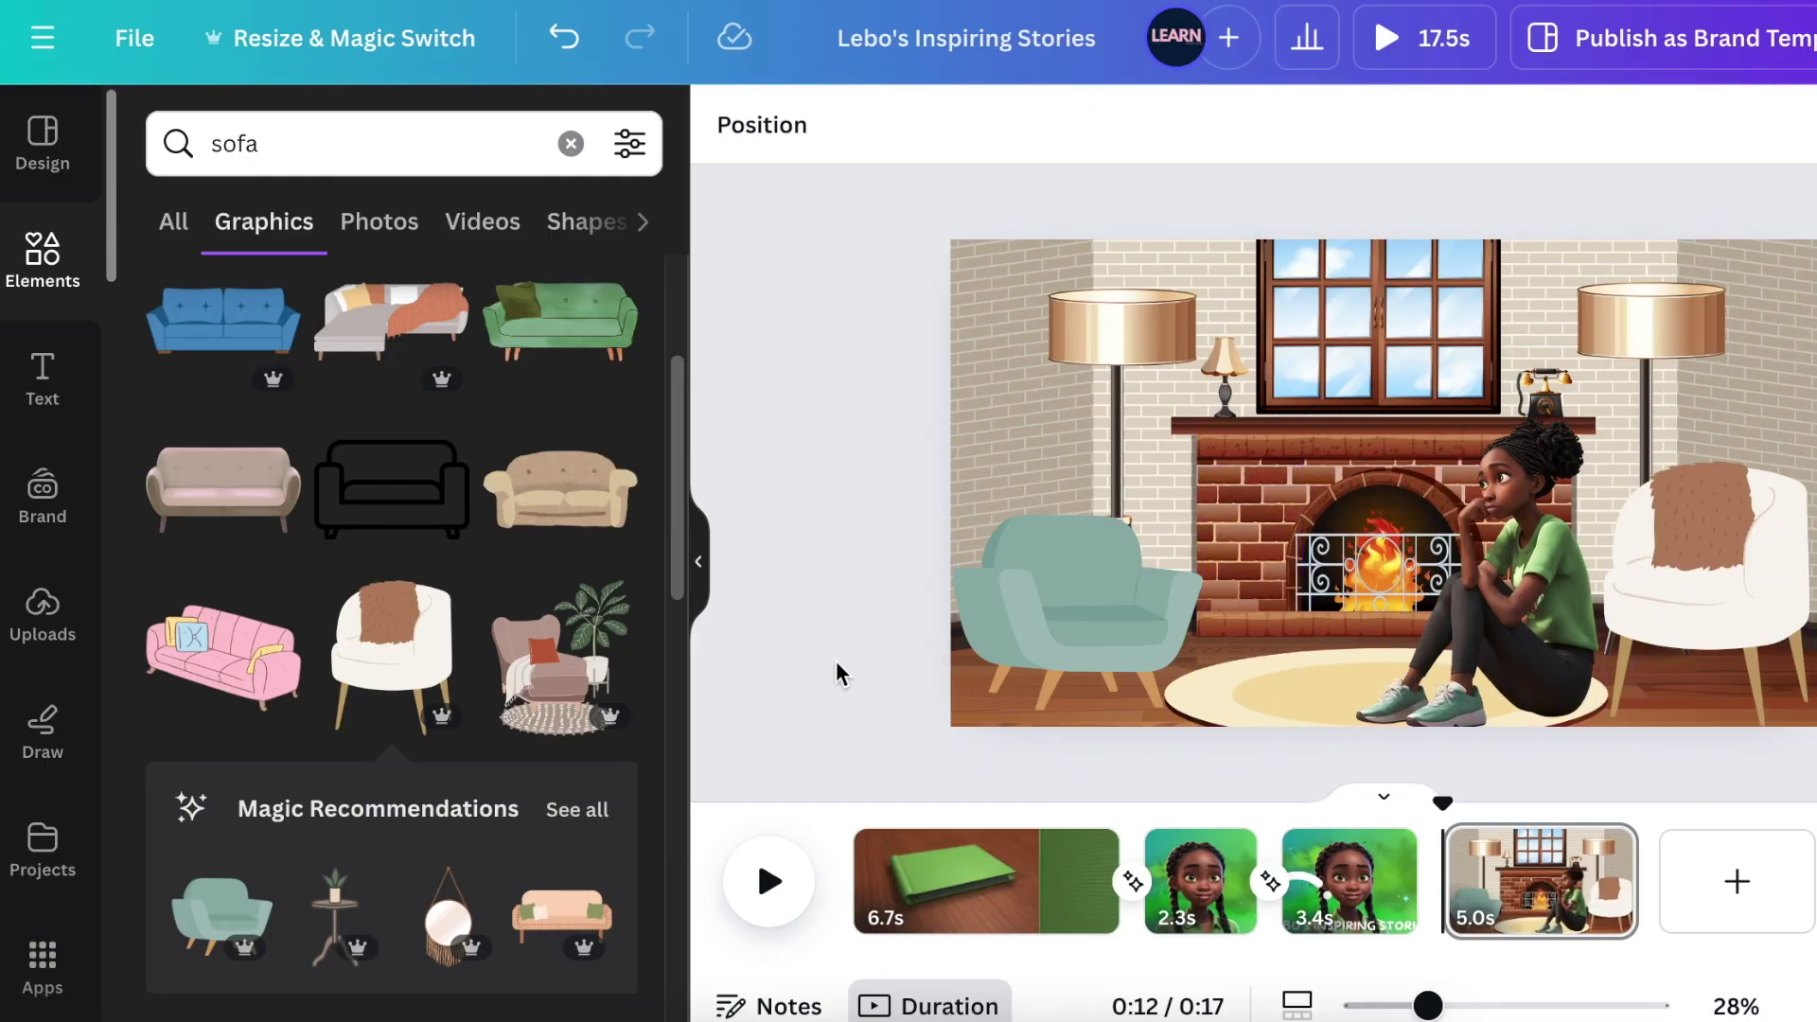
left_click(1069, 605)
left_click_drag(1200, 515, 1240, 487)
key("Escape")
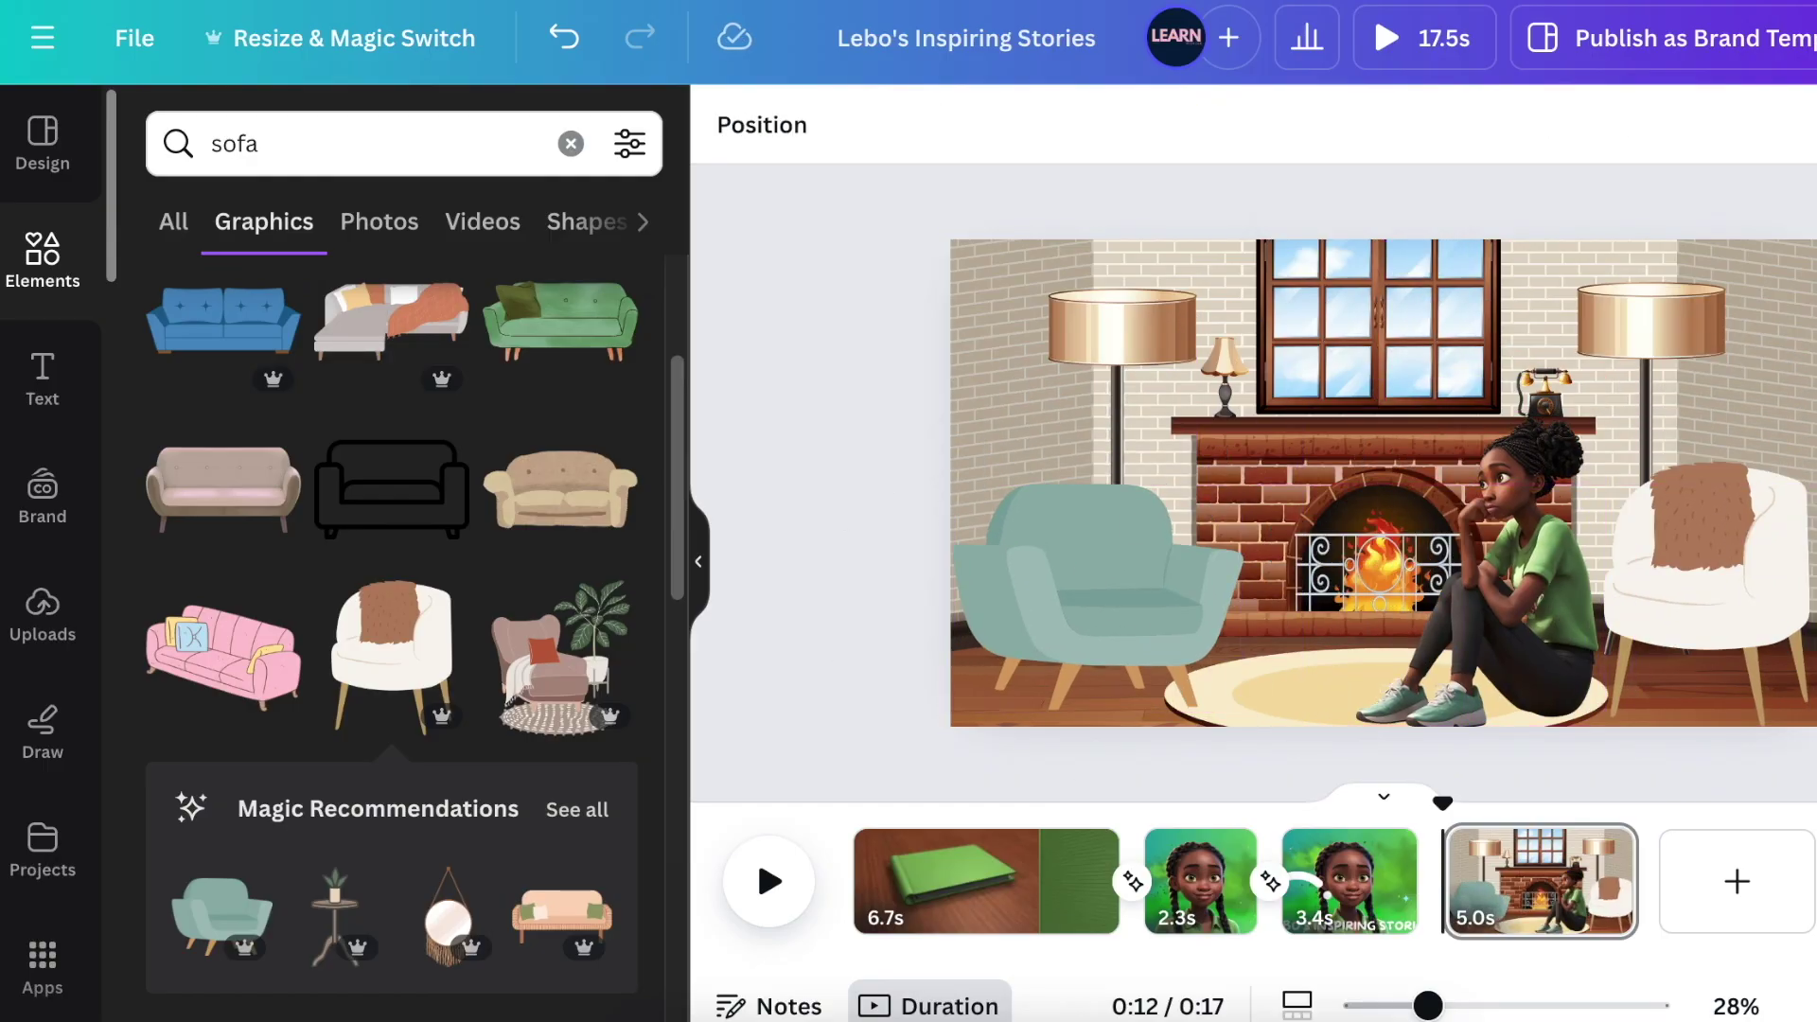
Add a page after the fireplace scene and place the 3D school building photo with the yellow bus on it.
left_click(1746, 880)
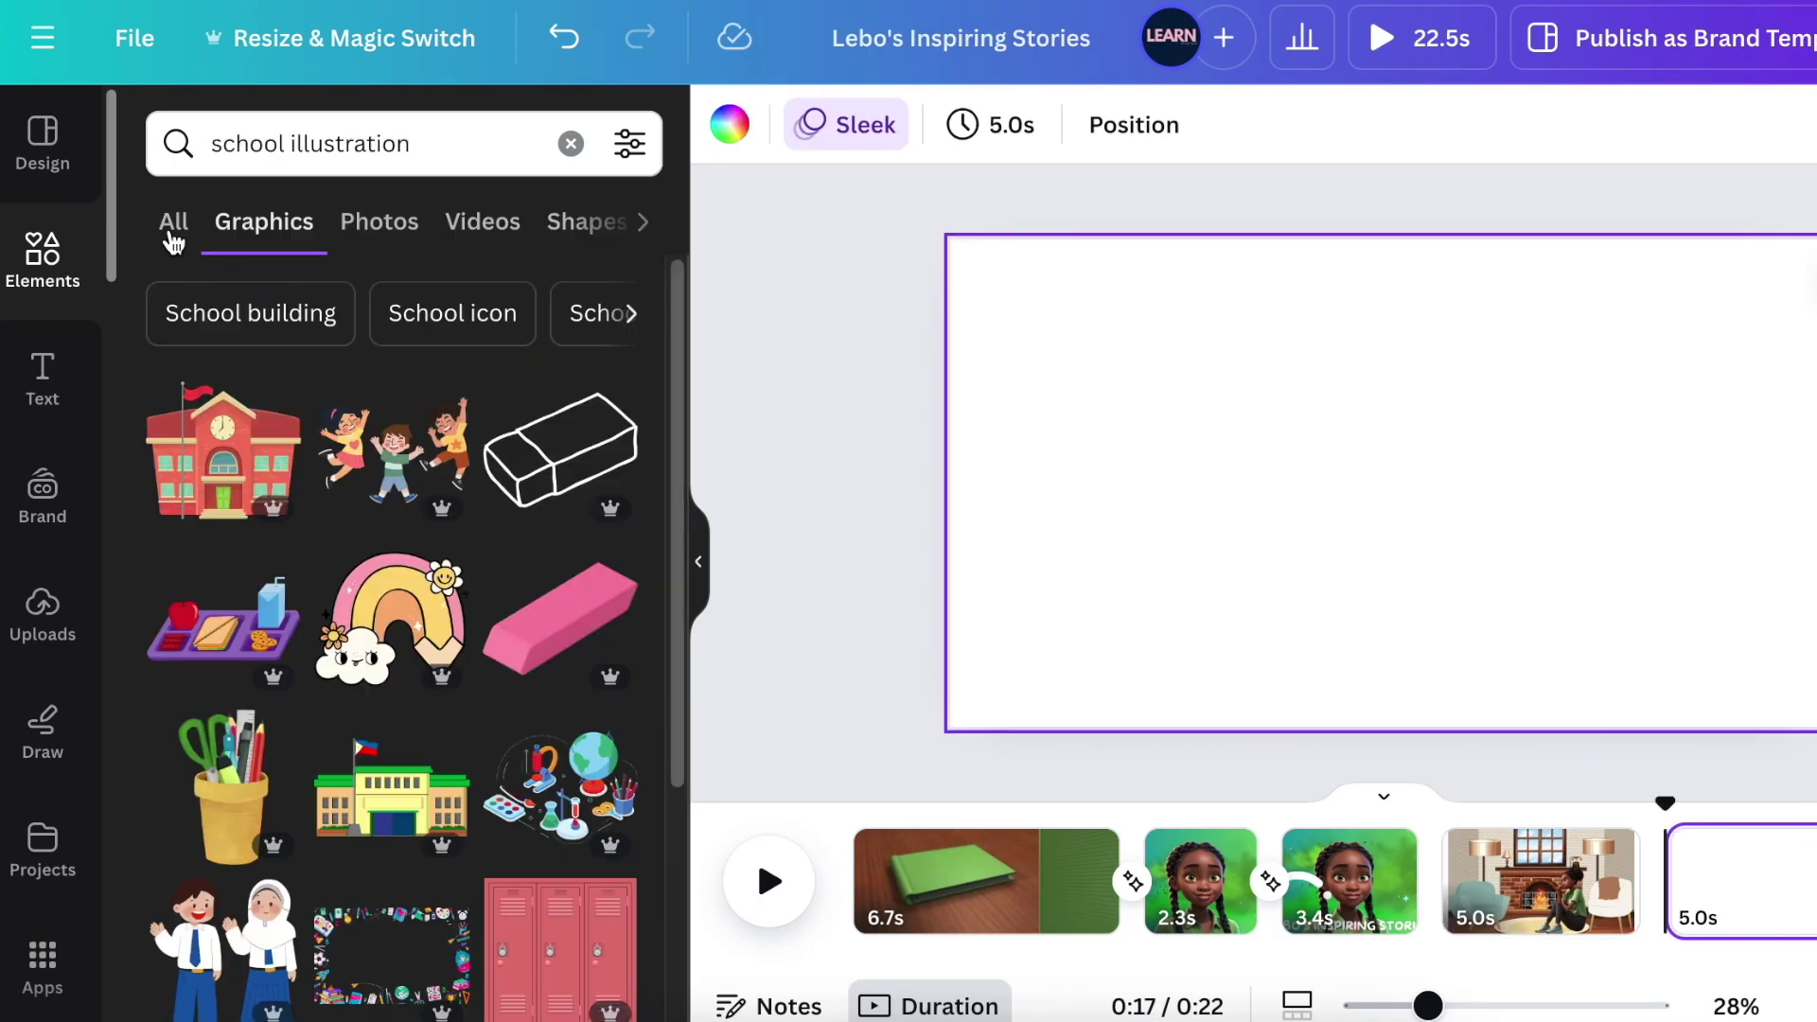
left_click(379, 221)
scroll(393, 568, "down", 5)
left_click(508, 390)
scroll(508, 389, "up", 3)
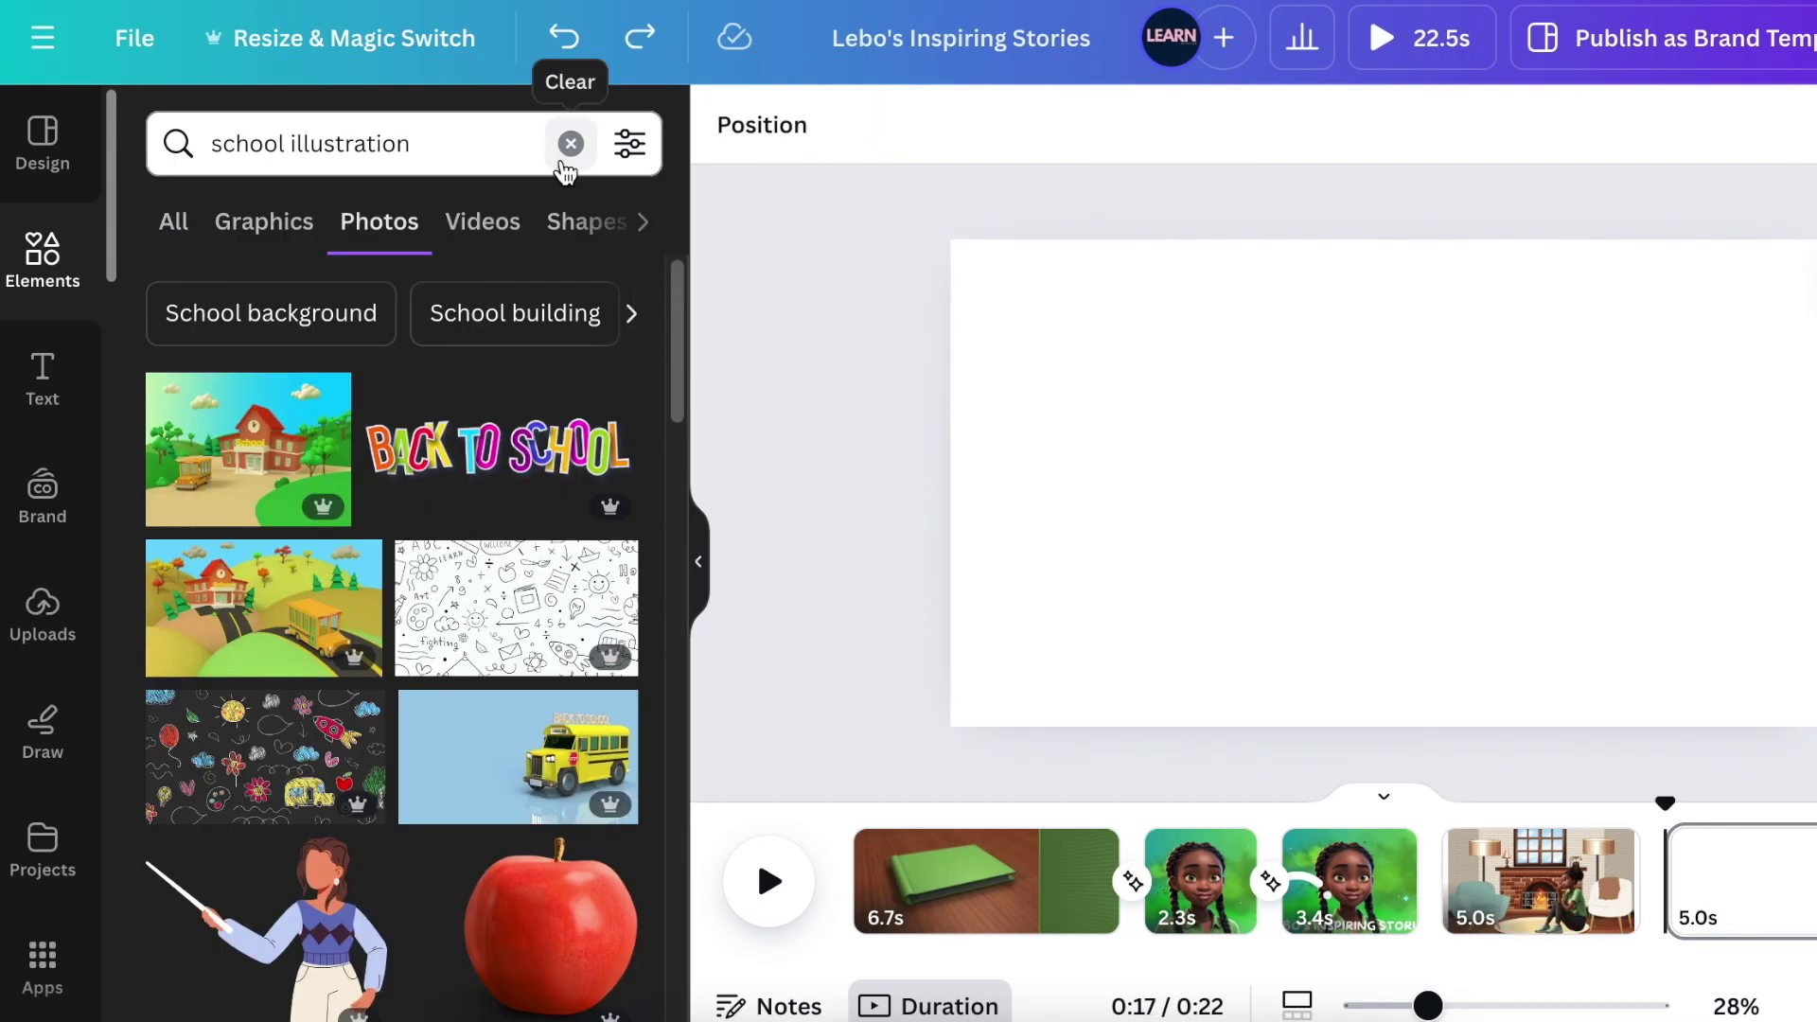
left_click(243, 445)
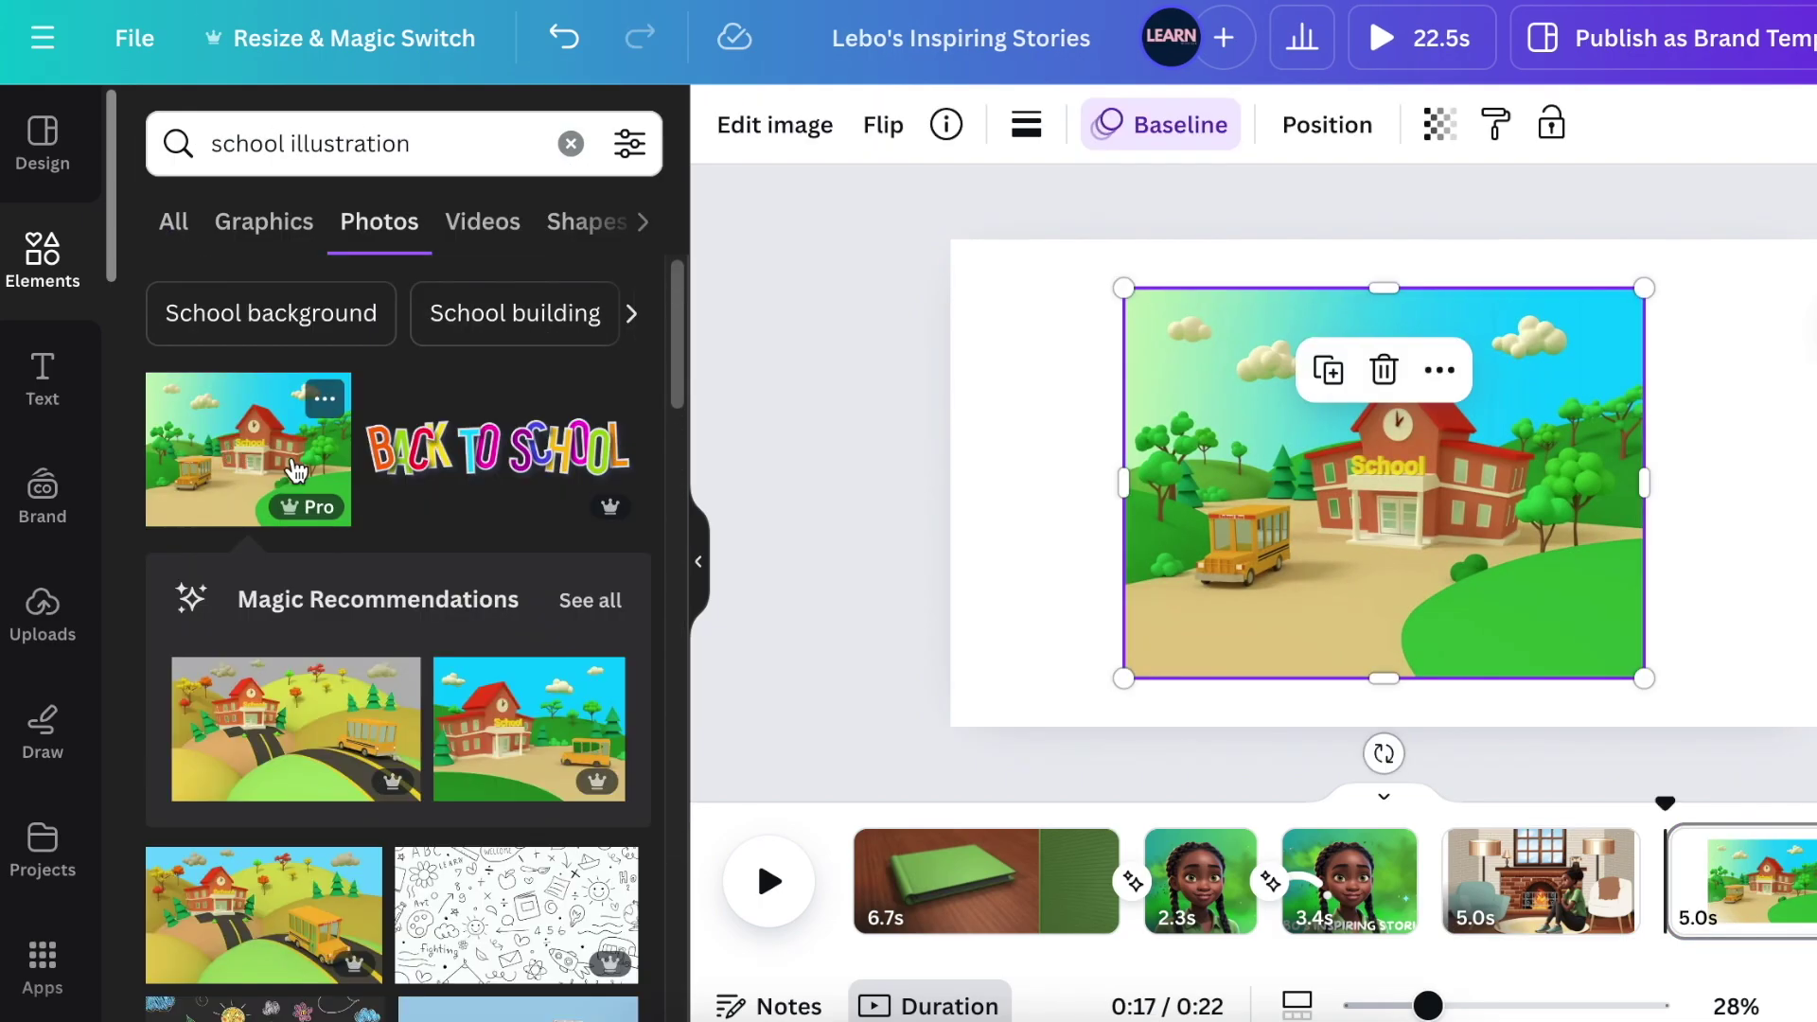
Search the elements for "library" and browse the matching graphics for the new blank page.
scroll(554, 646, "down", 5)
scroll(554, 646, "down", 5)
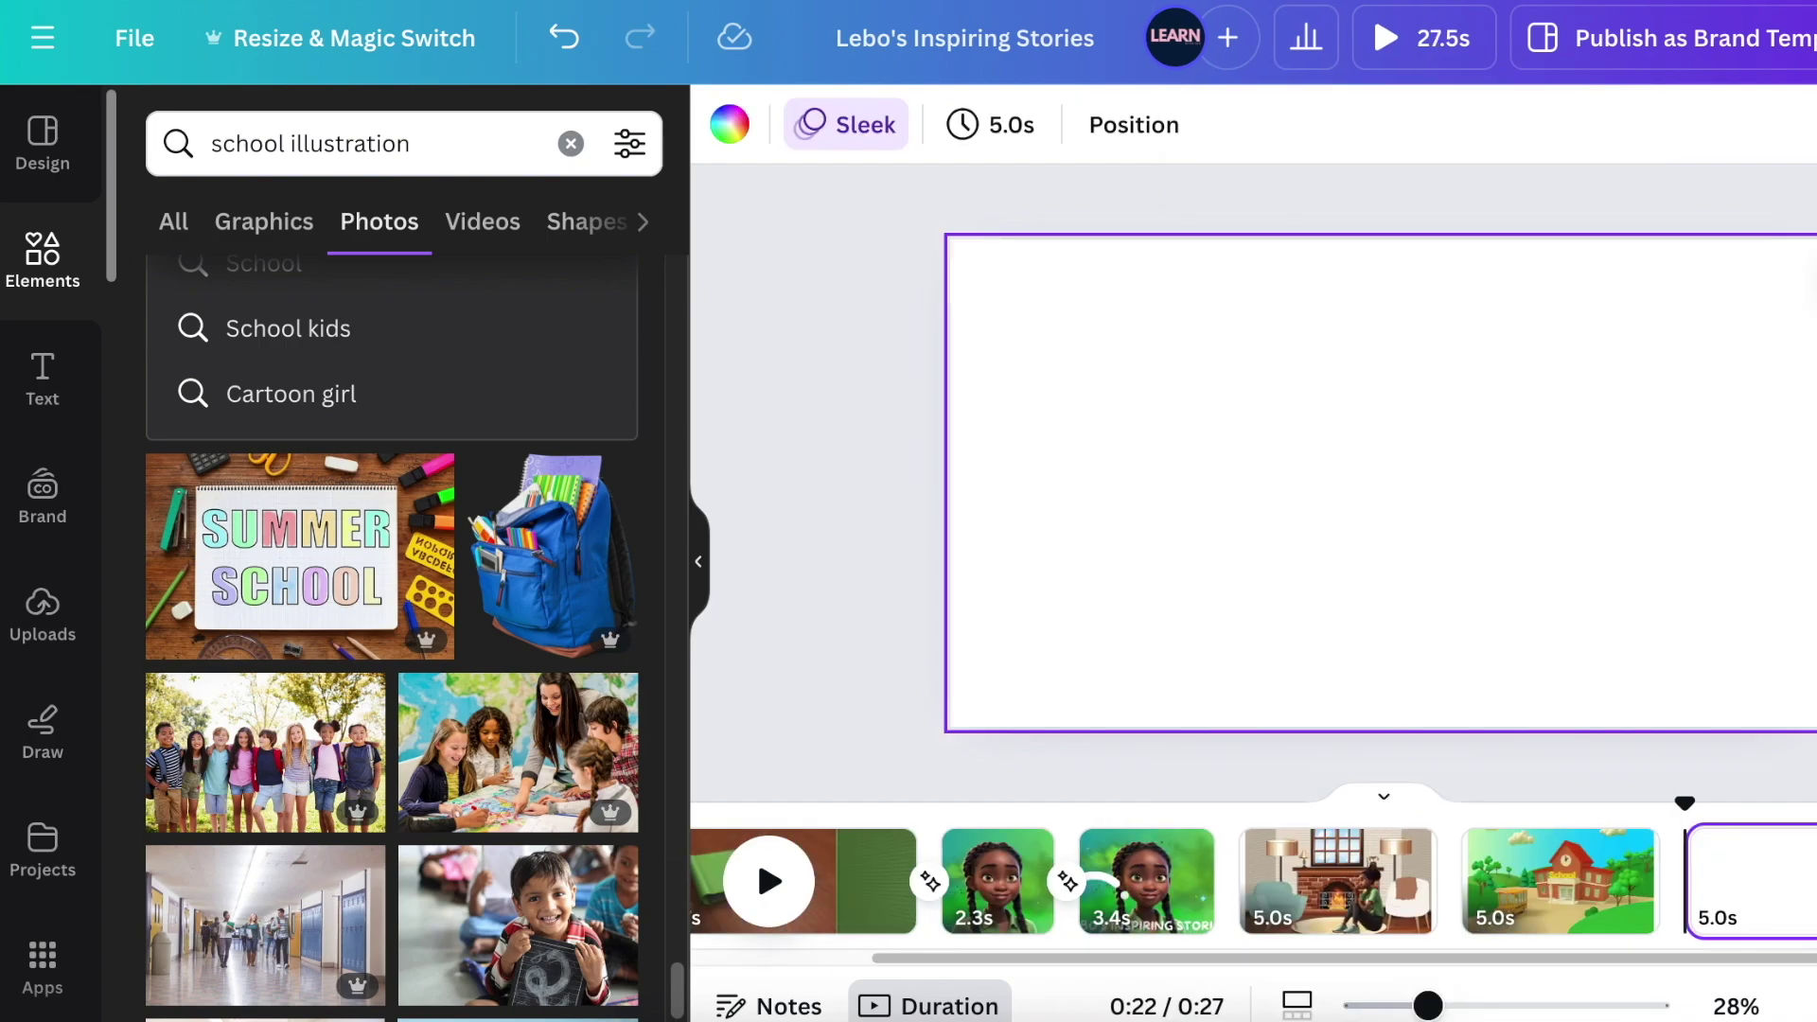
type("library")
key("Return")
left_click(264, 221)
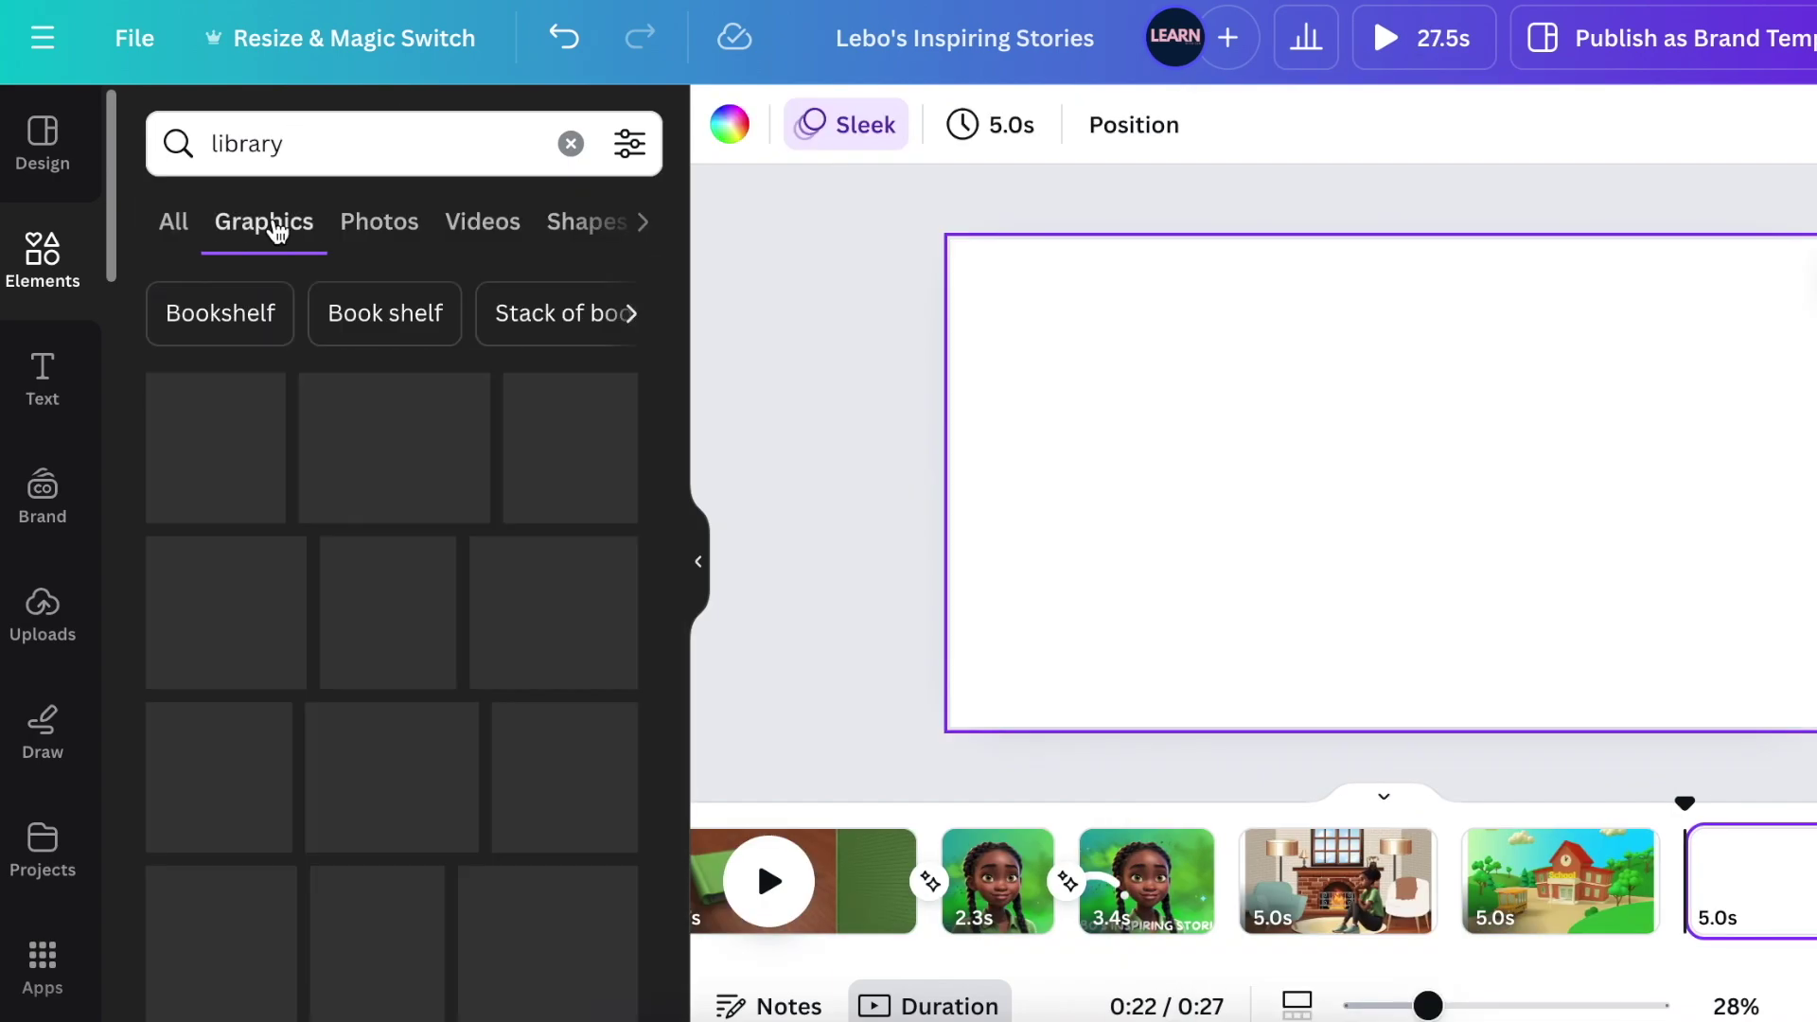
scroll(325, 562, "down", 5)
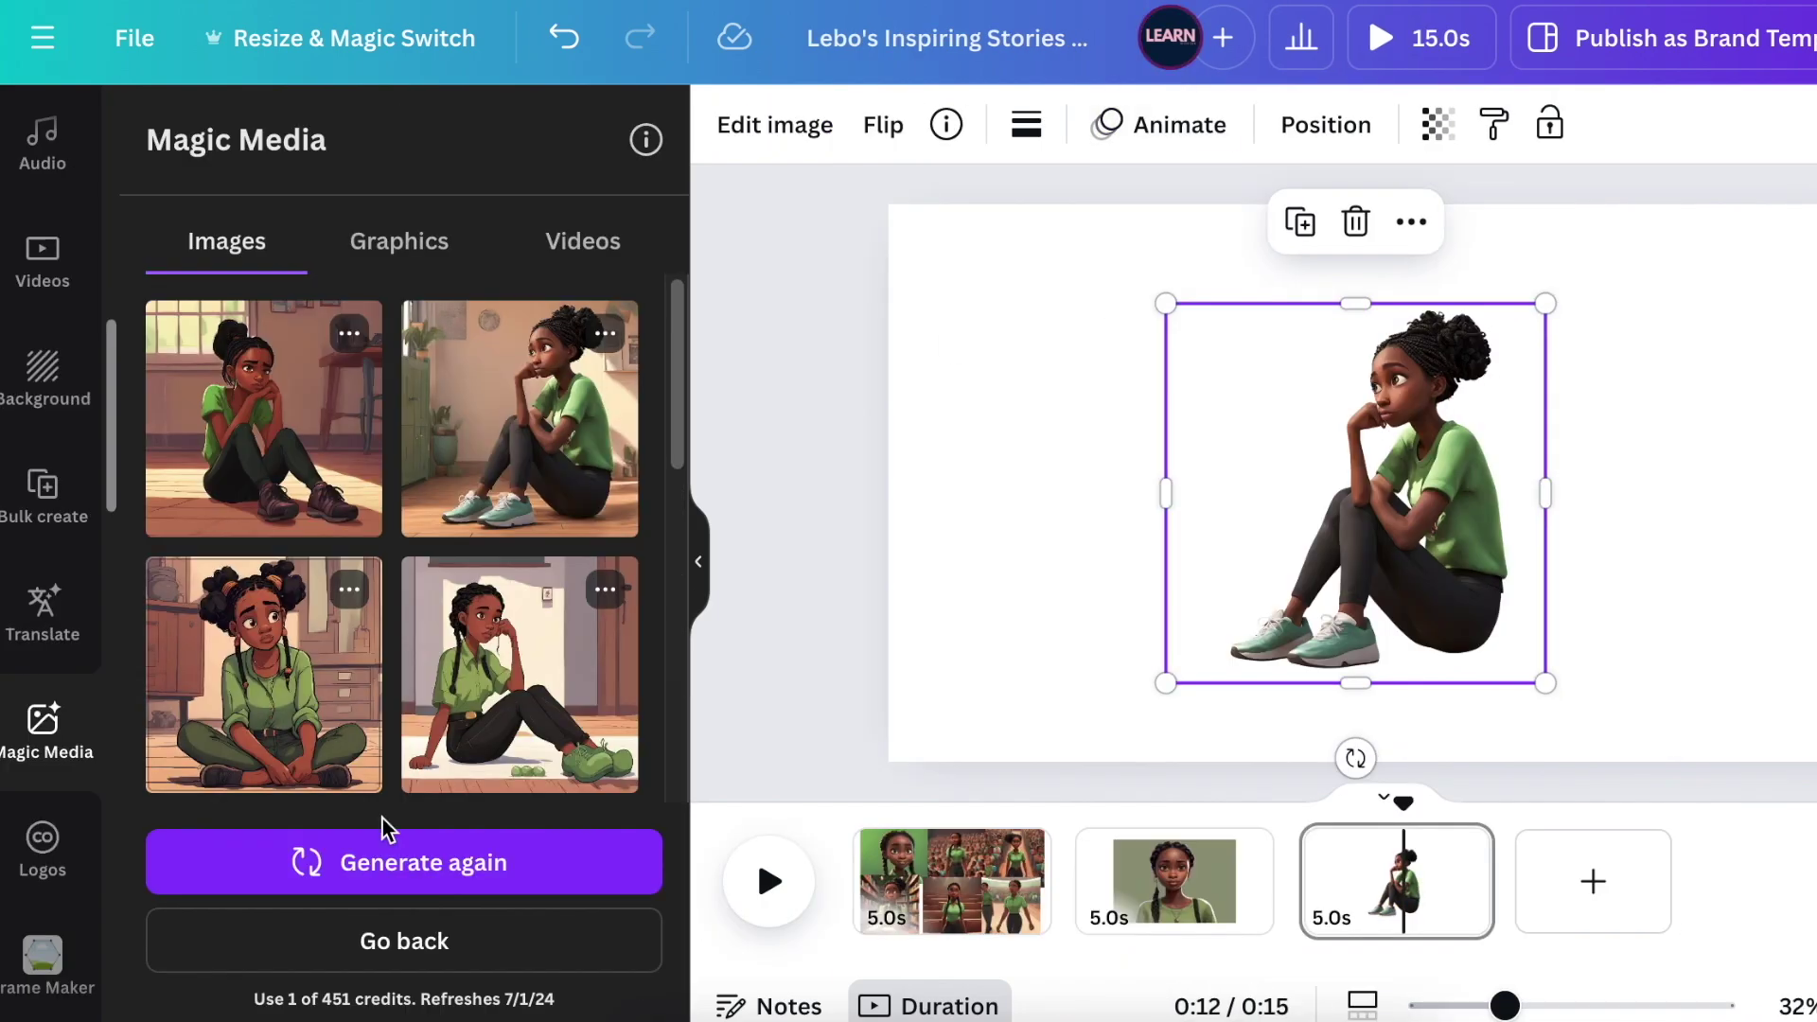
Move the seated girl aside, add the generated image of three standing girls, and generate more variations.
key("Return")
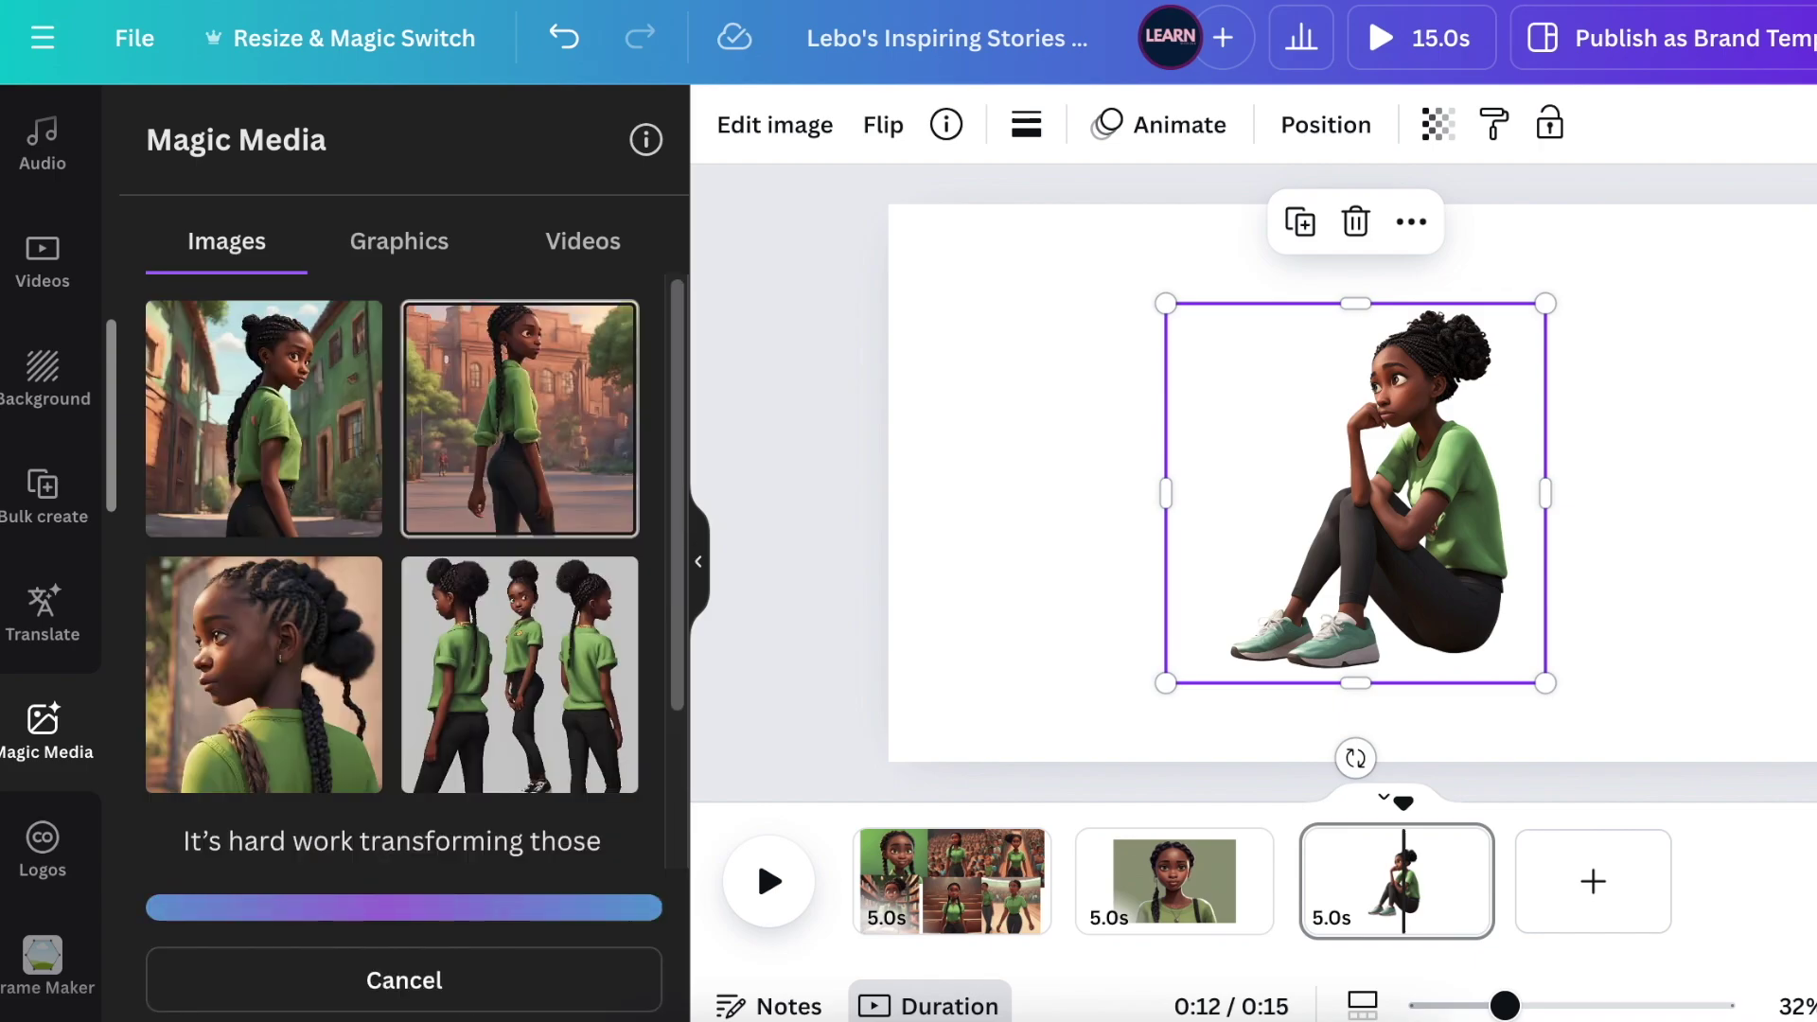
left_click_drag(1507, 593, 1253, 600)
left_click(520, 568)
left_click(404, 863)
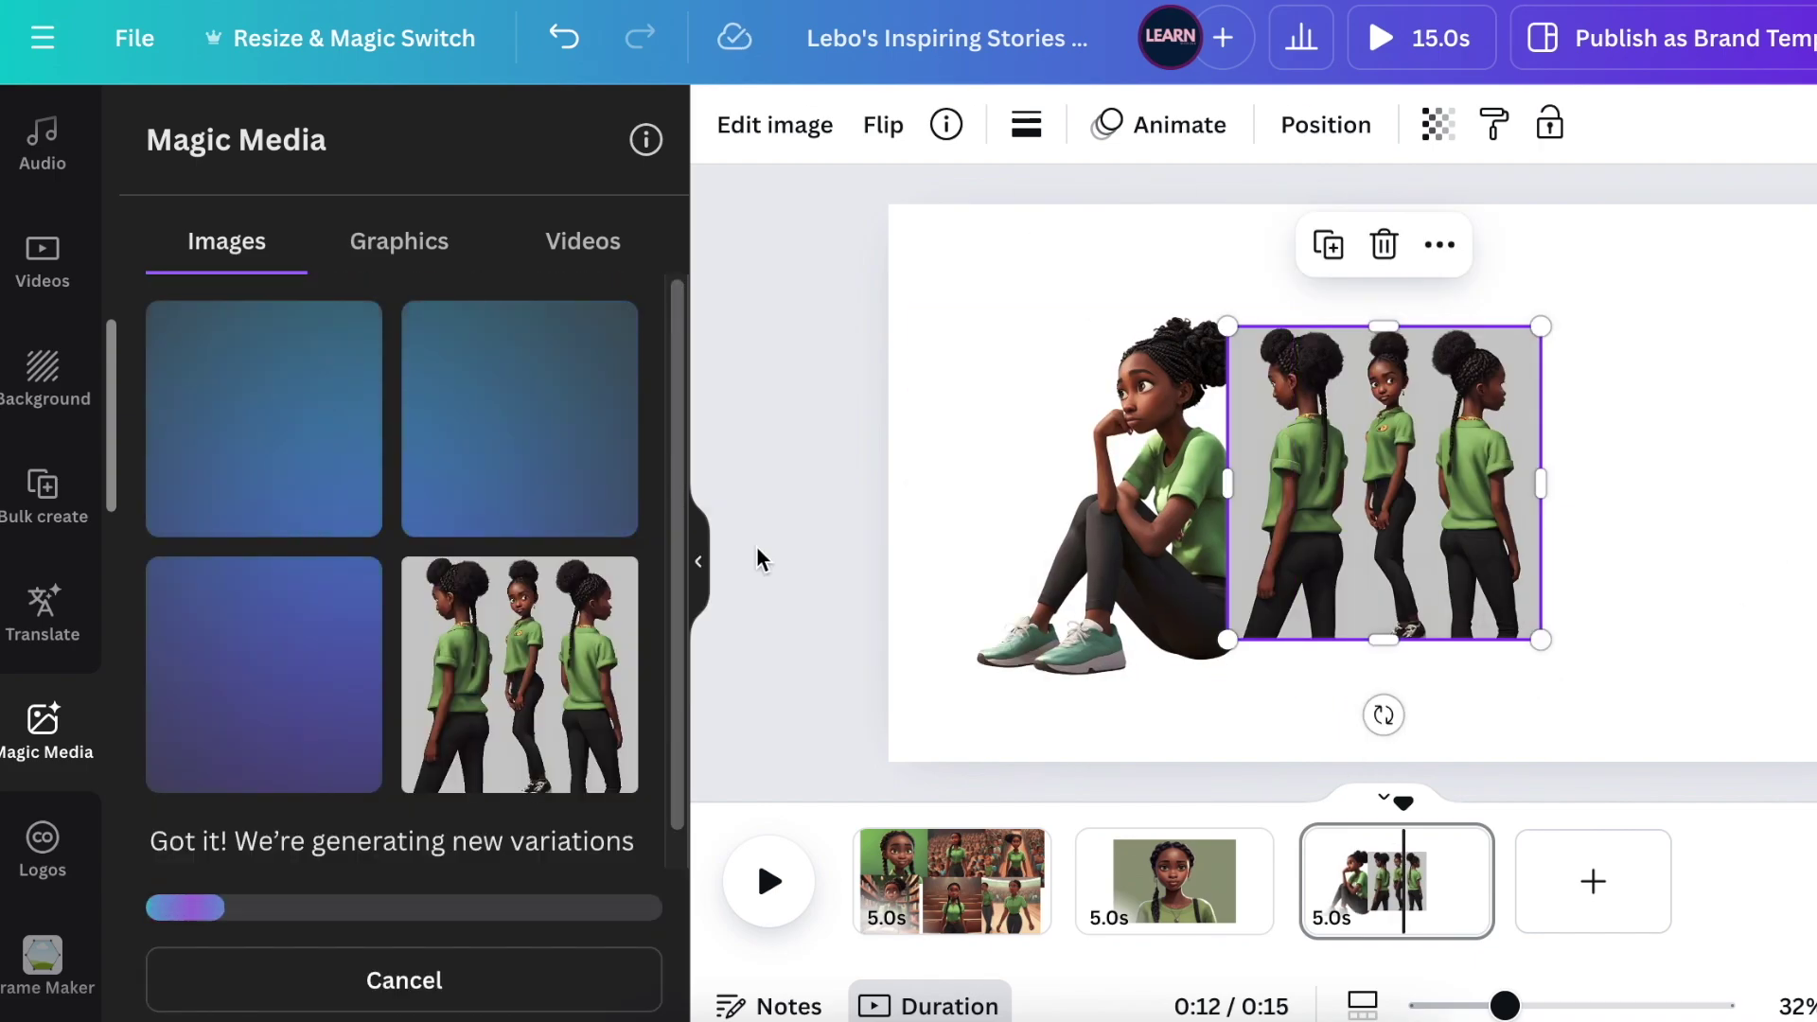
Shift the image of the three standing girls away from the seated girl and remove its background.
left_click_drag(1384, 482, 1448, 483)
left_click(775, 125)
left_click(228, 383)
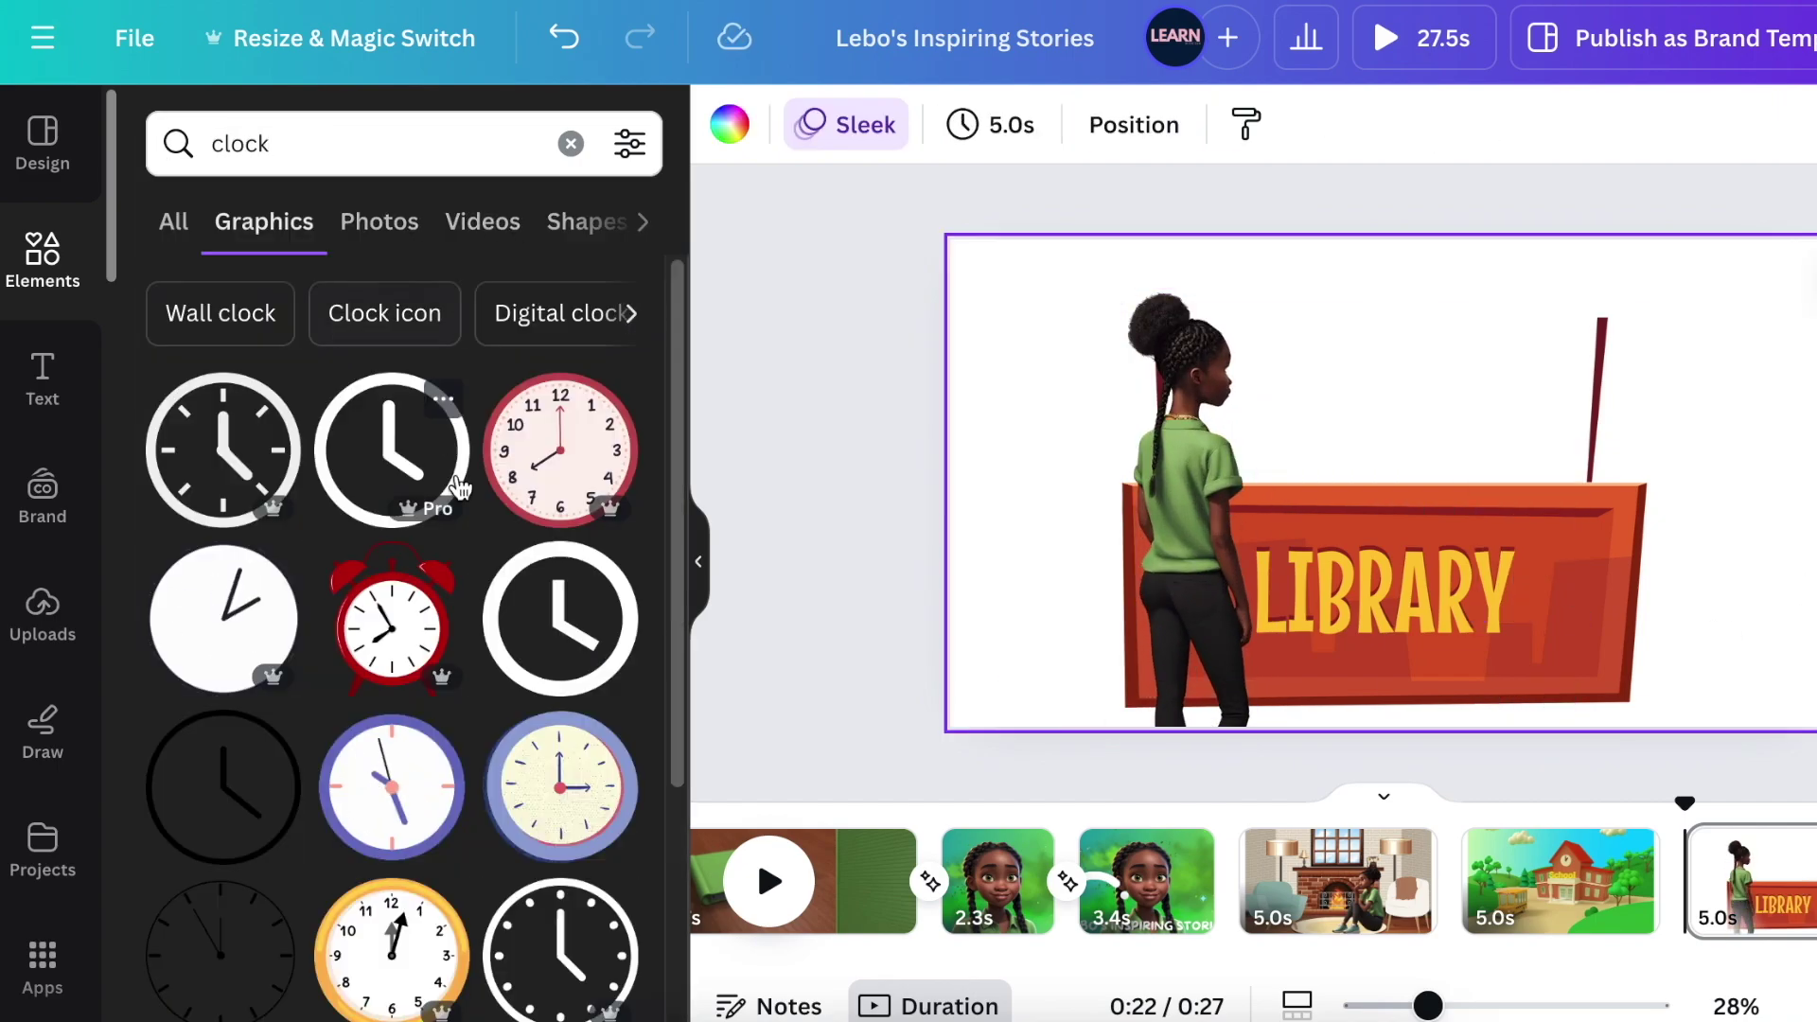
Place the purple-rimmed clock graphic in the upper-left corner of the library scene.
scroll(474, 516, "down", 3)
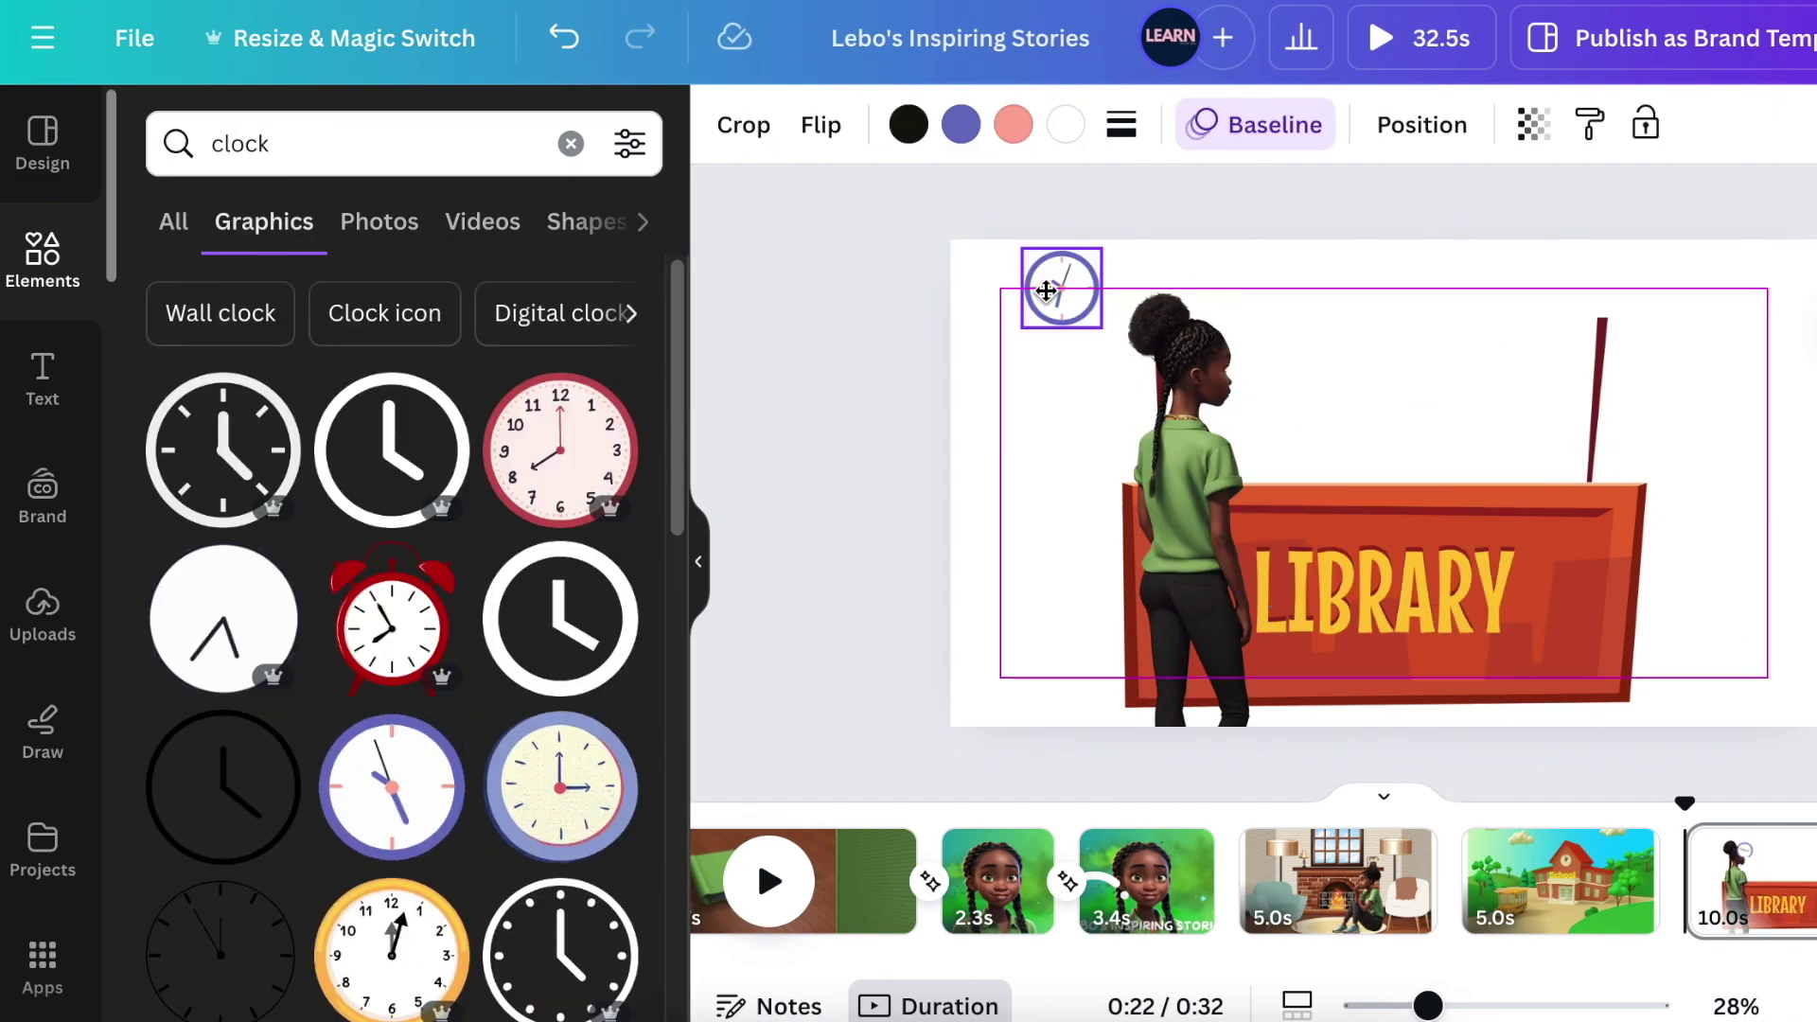
left_click(849, 390)
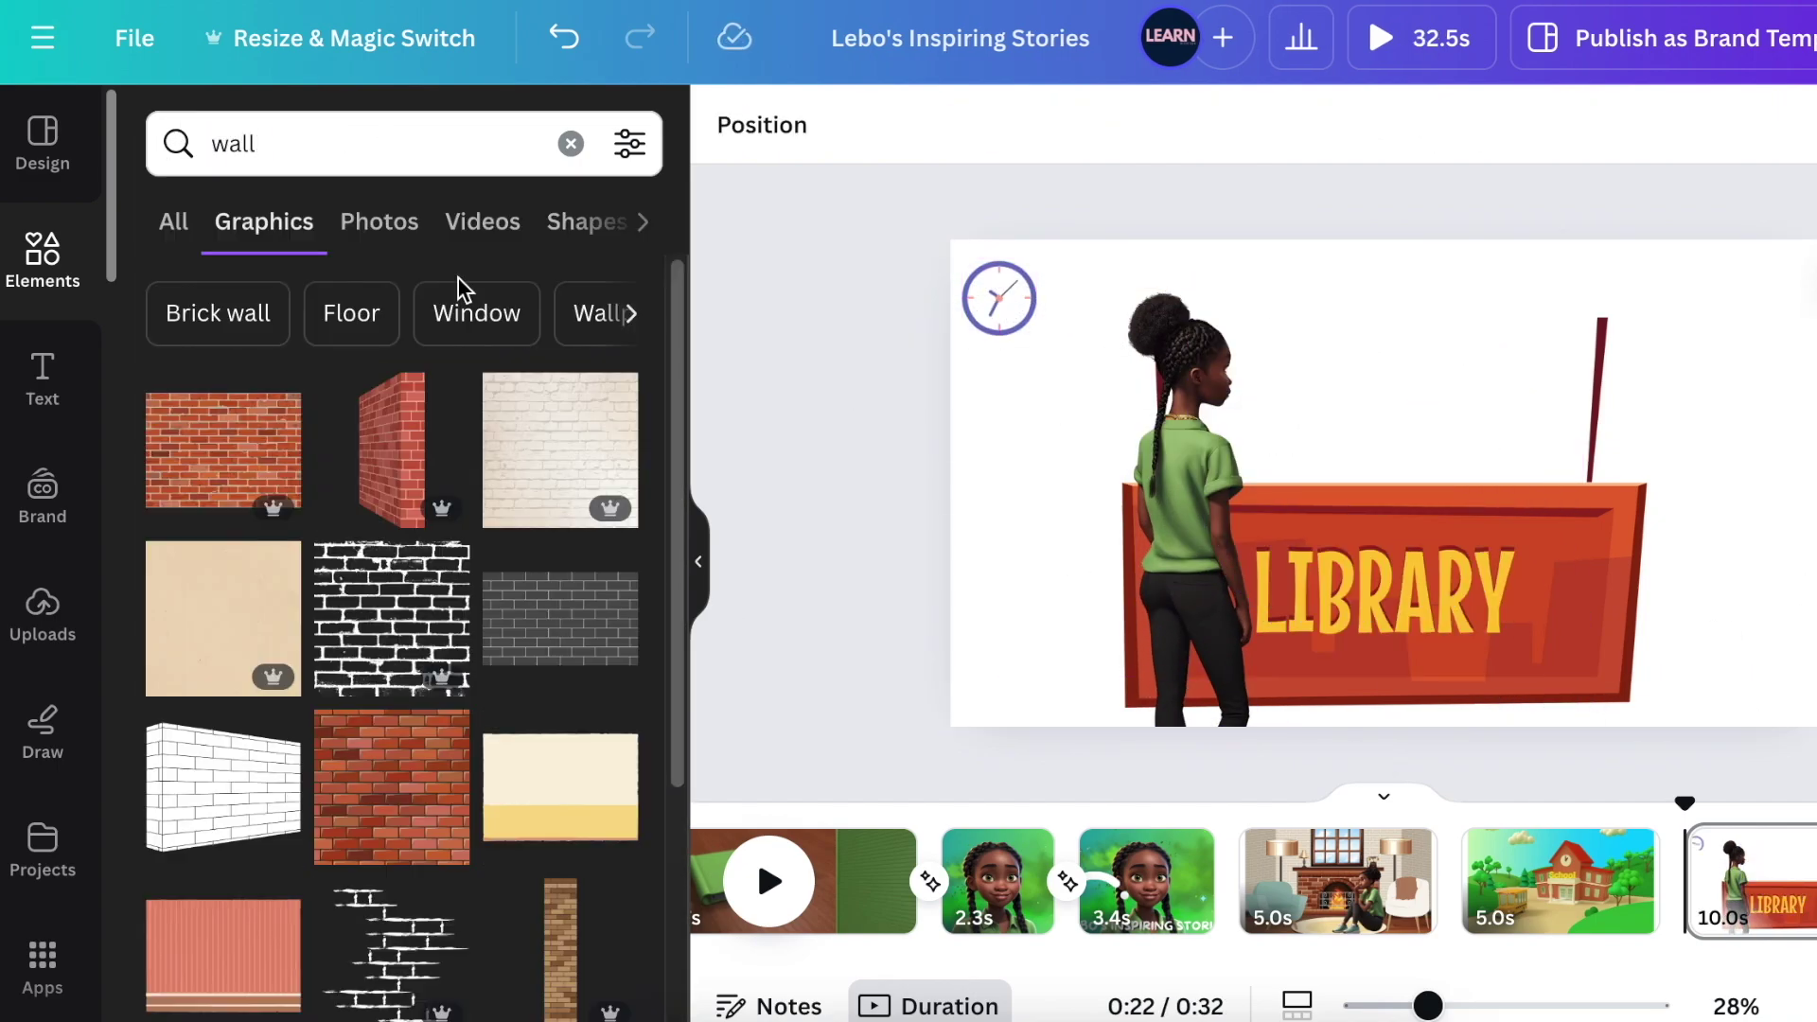
Add a brick wall graphic along the left edge of the library scene and send it behind the clock.
left_click_drag(392, 450, 1079, 207)
right_click(864, 417)
left_click(1343, 442)
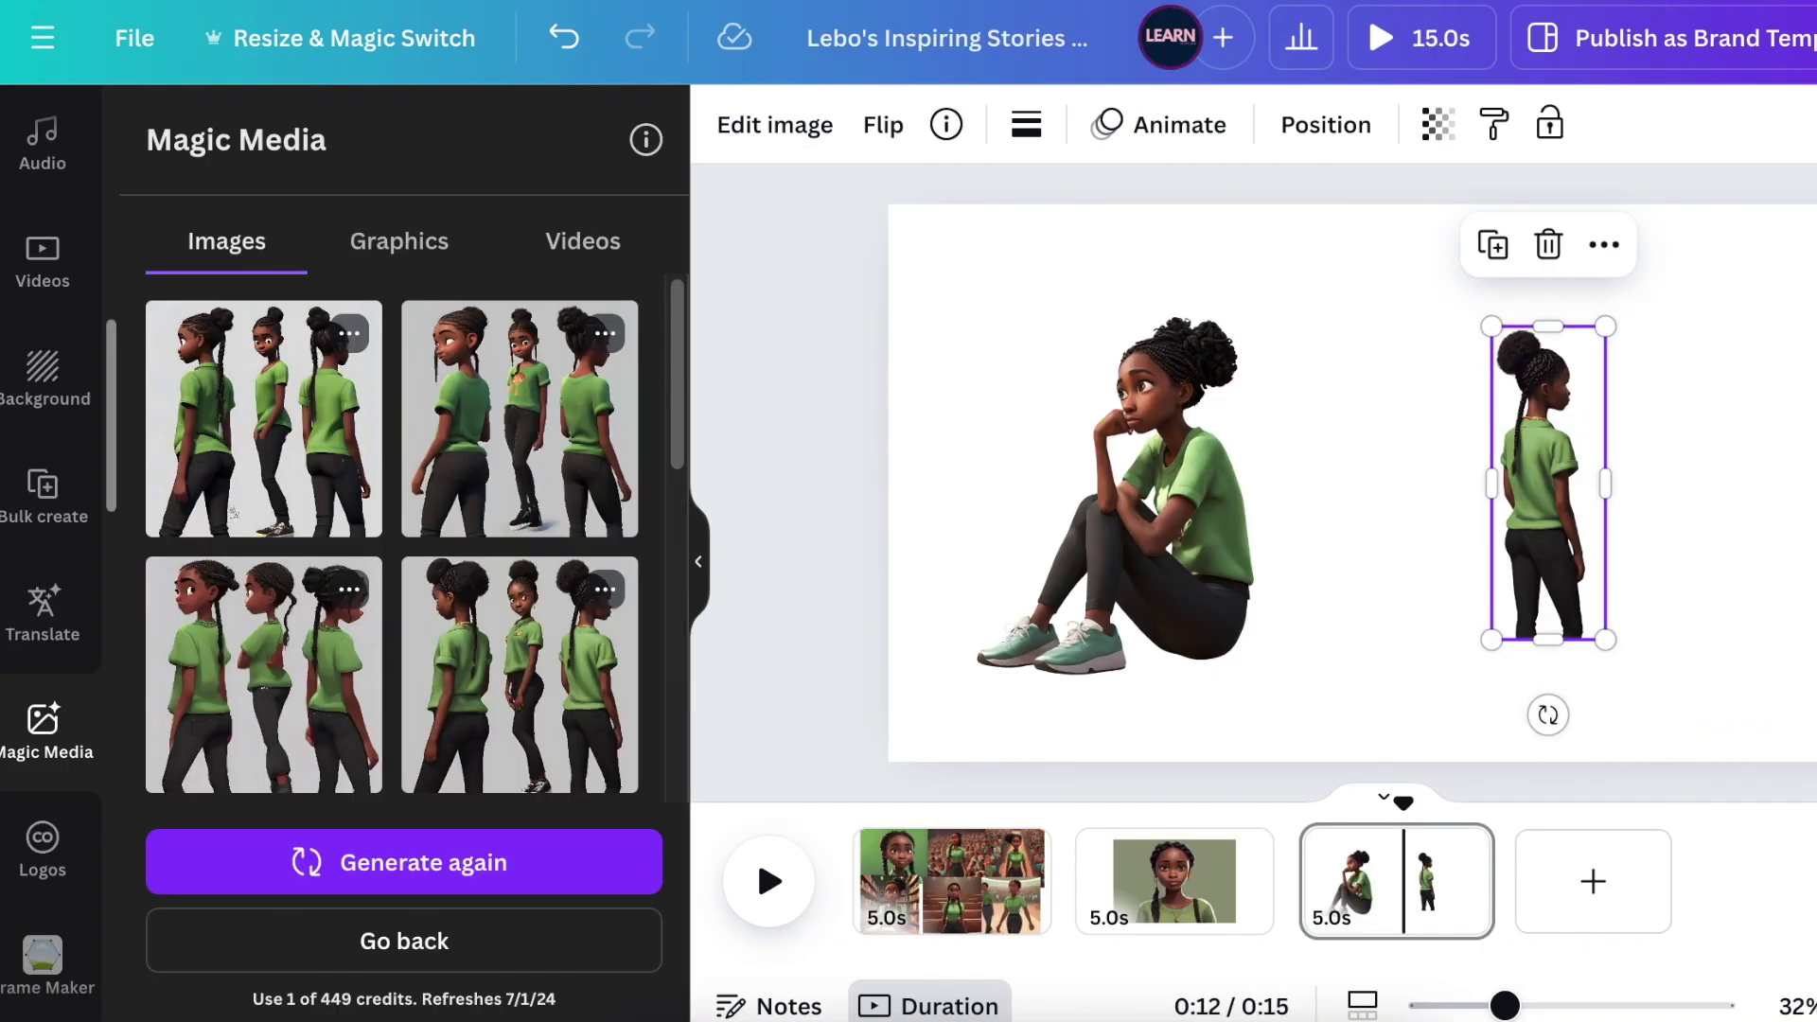
Search the elements for "wise african librarian" and for "african librarian".
scroll(392, 473, "down", 5)
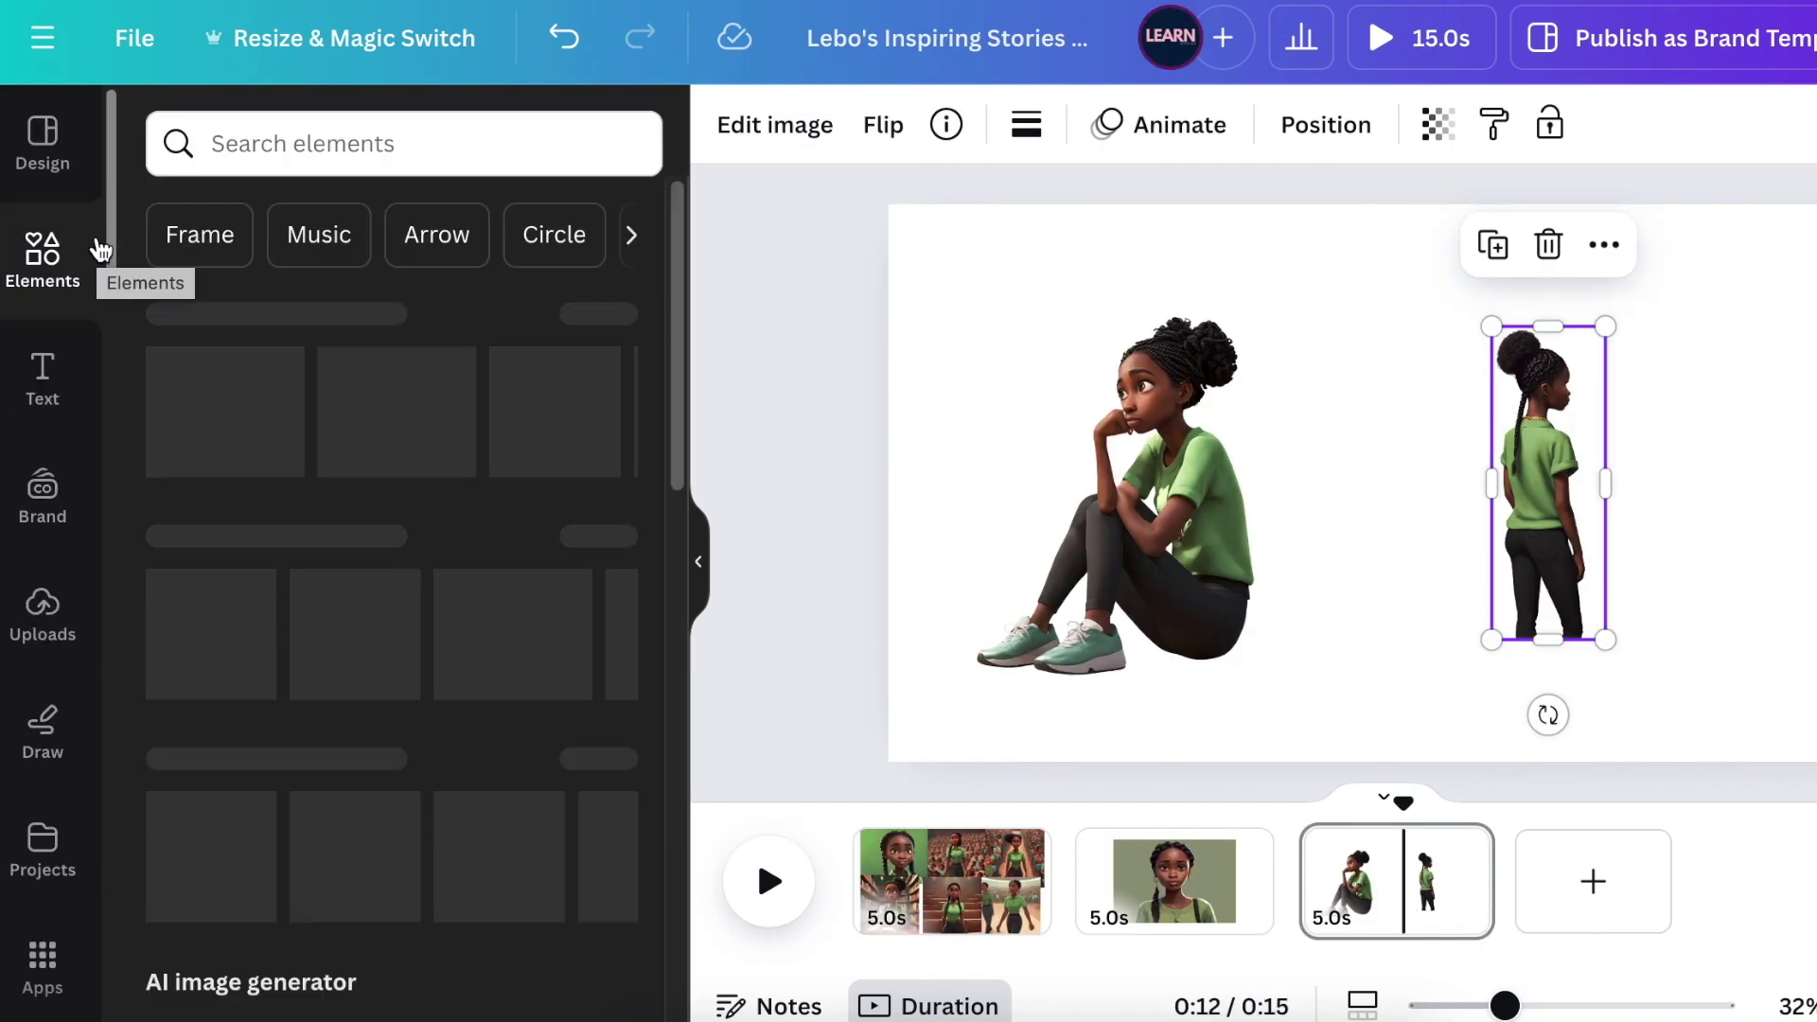
type("wise african librarian")
key("Return")
key("ctrl+a")
type("african librarian")
key("Return")
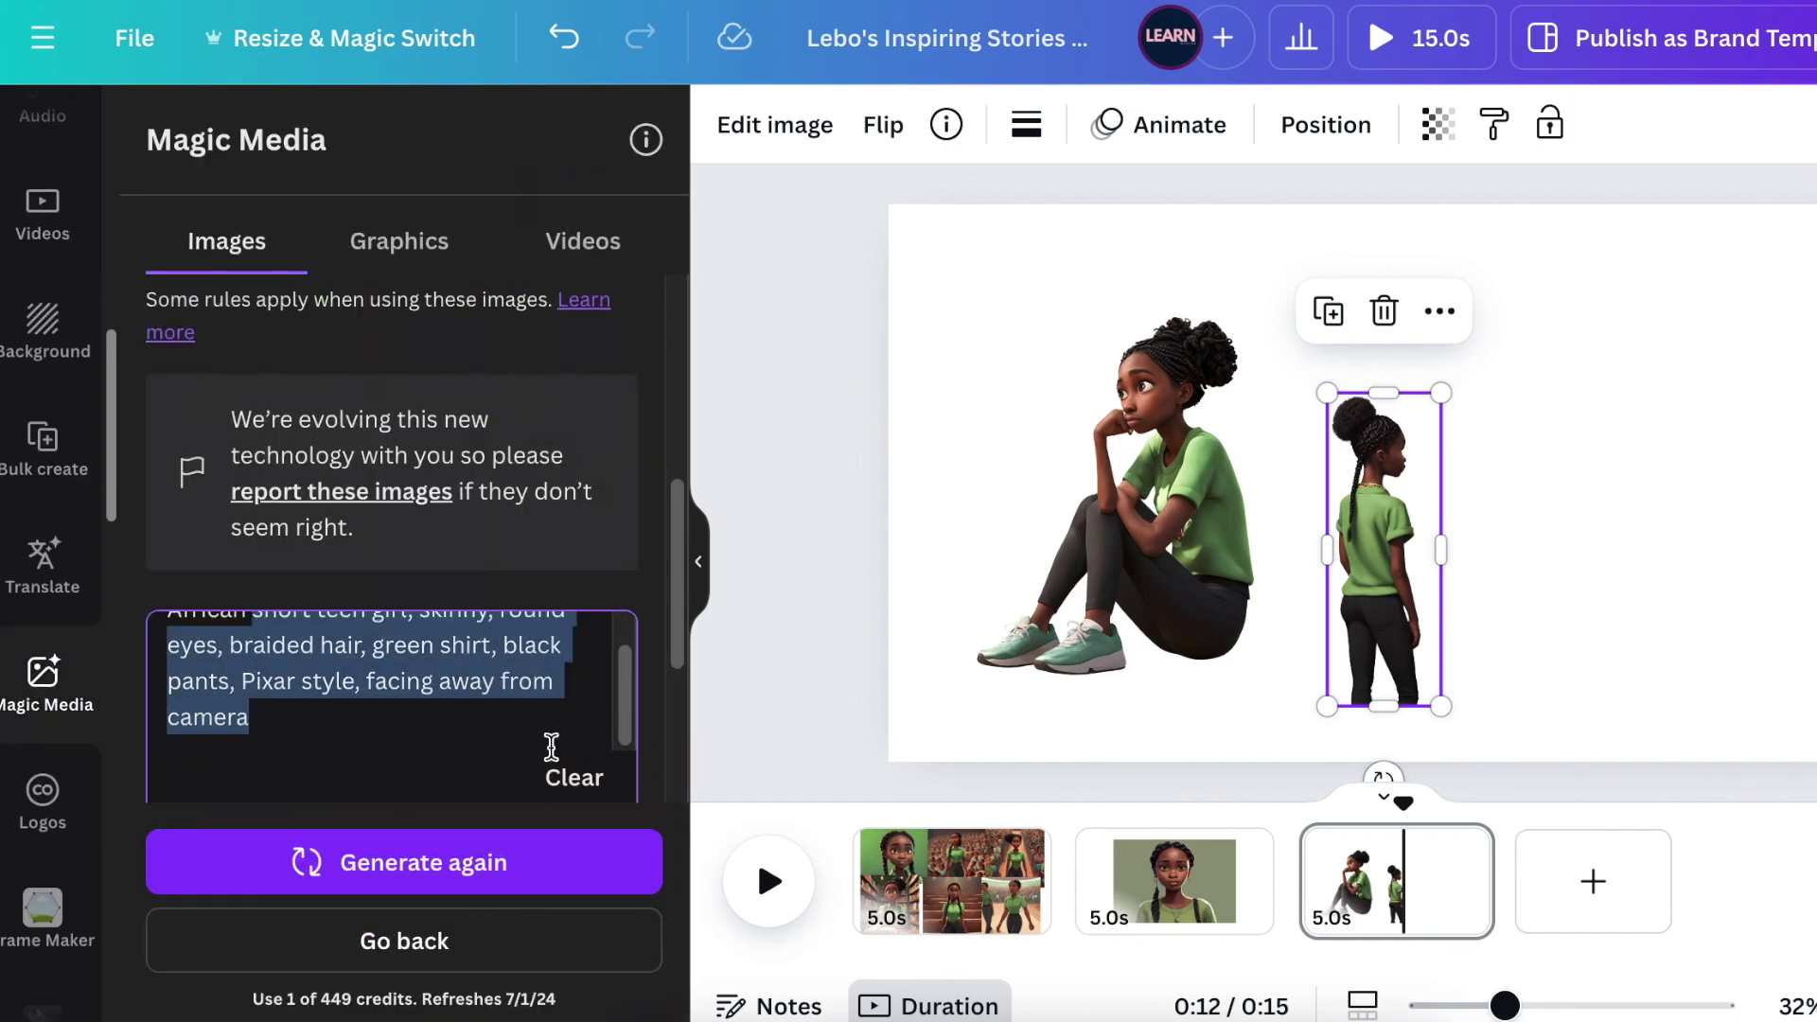
Generate Magic Media images of a wise African librarian and add two of the women holding tablets to the page.
type("African wise l")
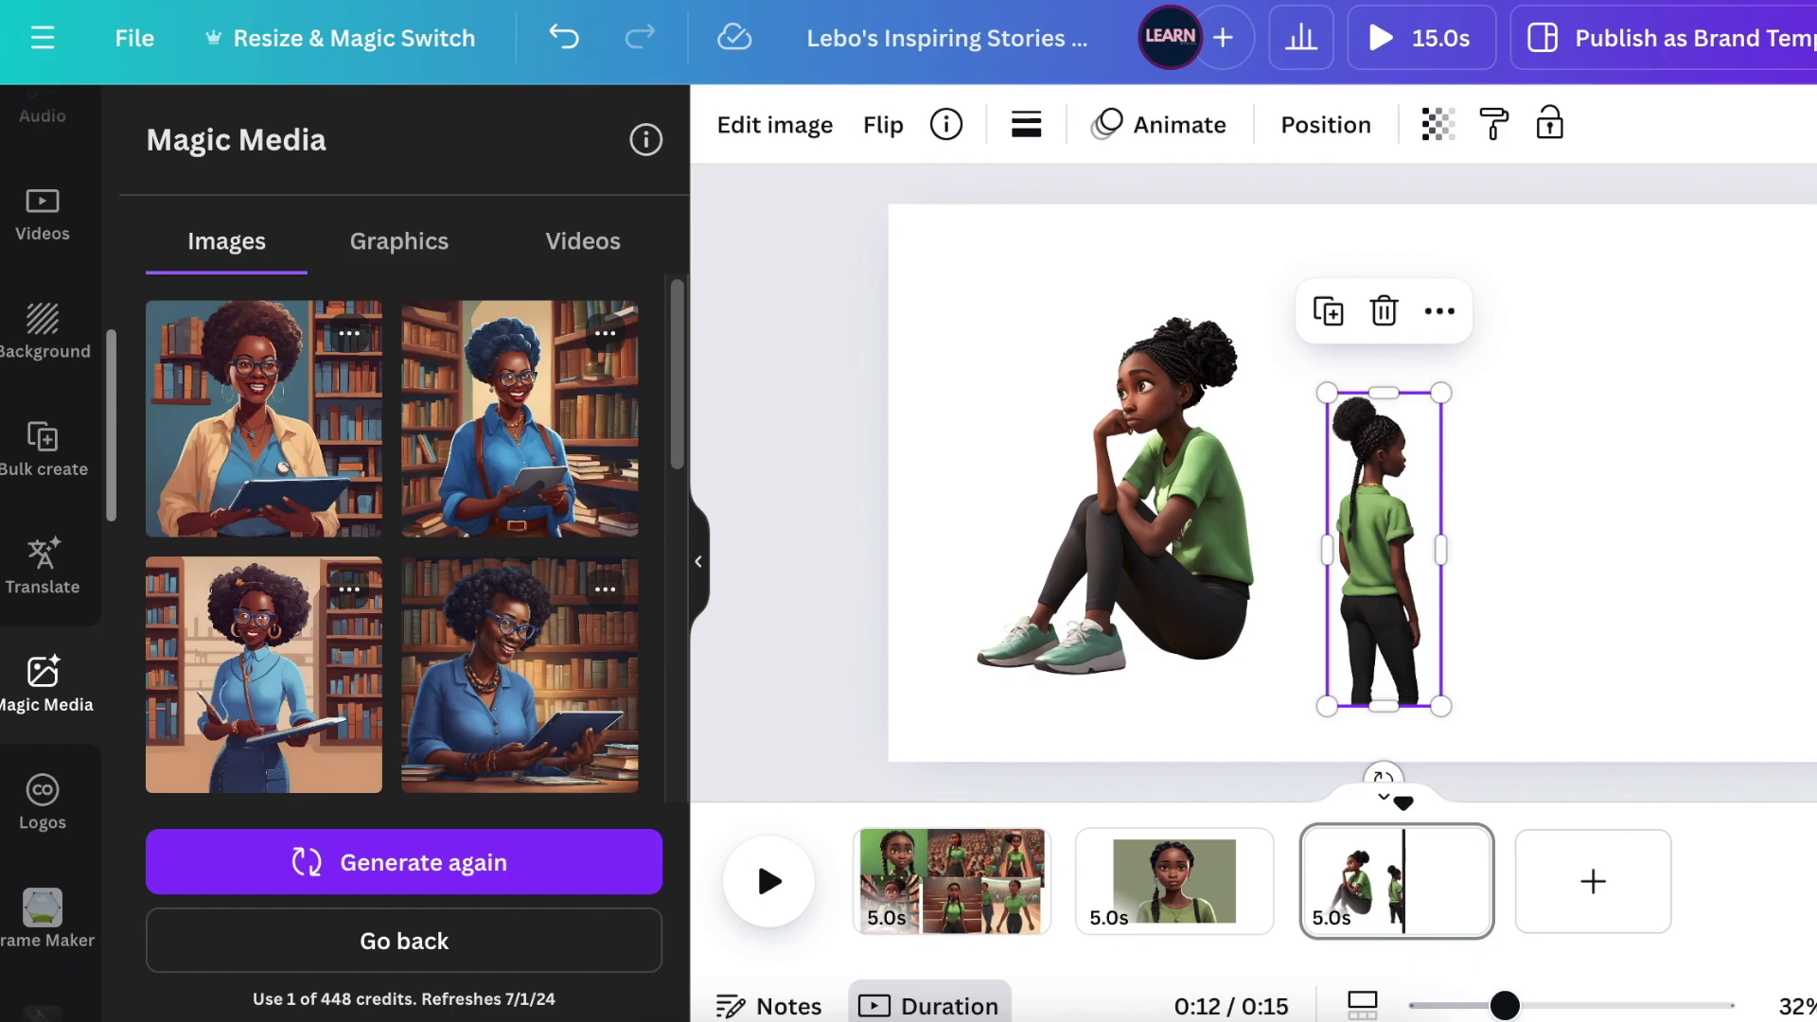
left_click(264, 418)
left_click_drag(1385, 481, 1622, 499)
left_click(520, 675)
Apply Magic Grab to both librarian images and paste the copied figure into the library scene.
left_click(806, 128)
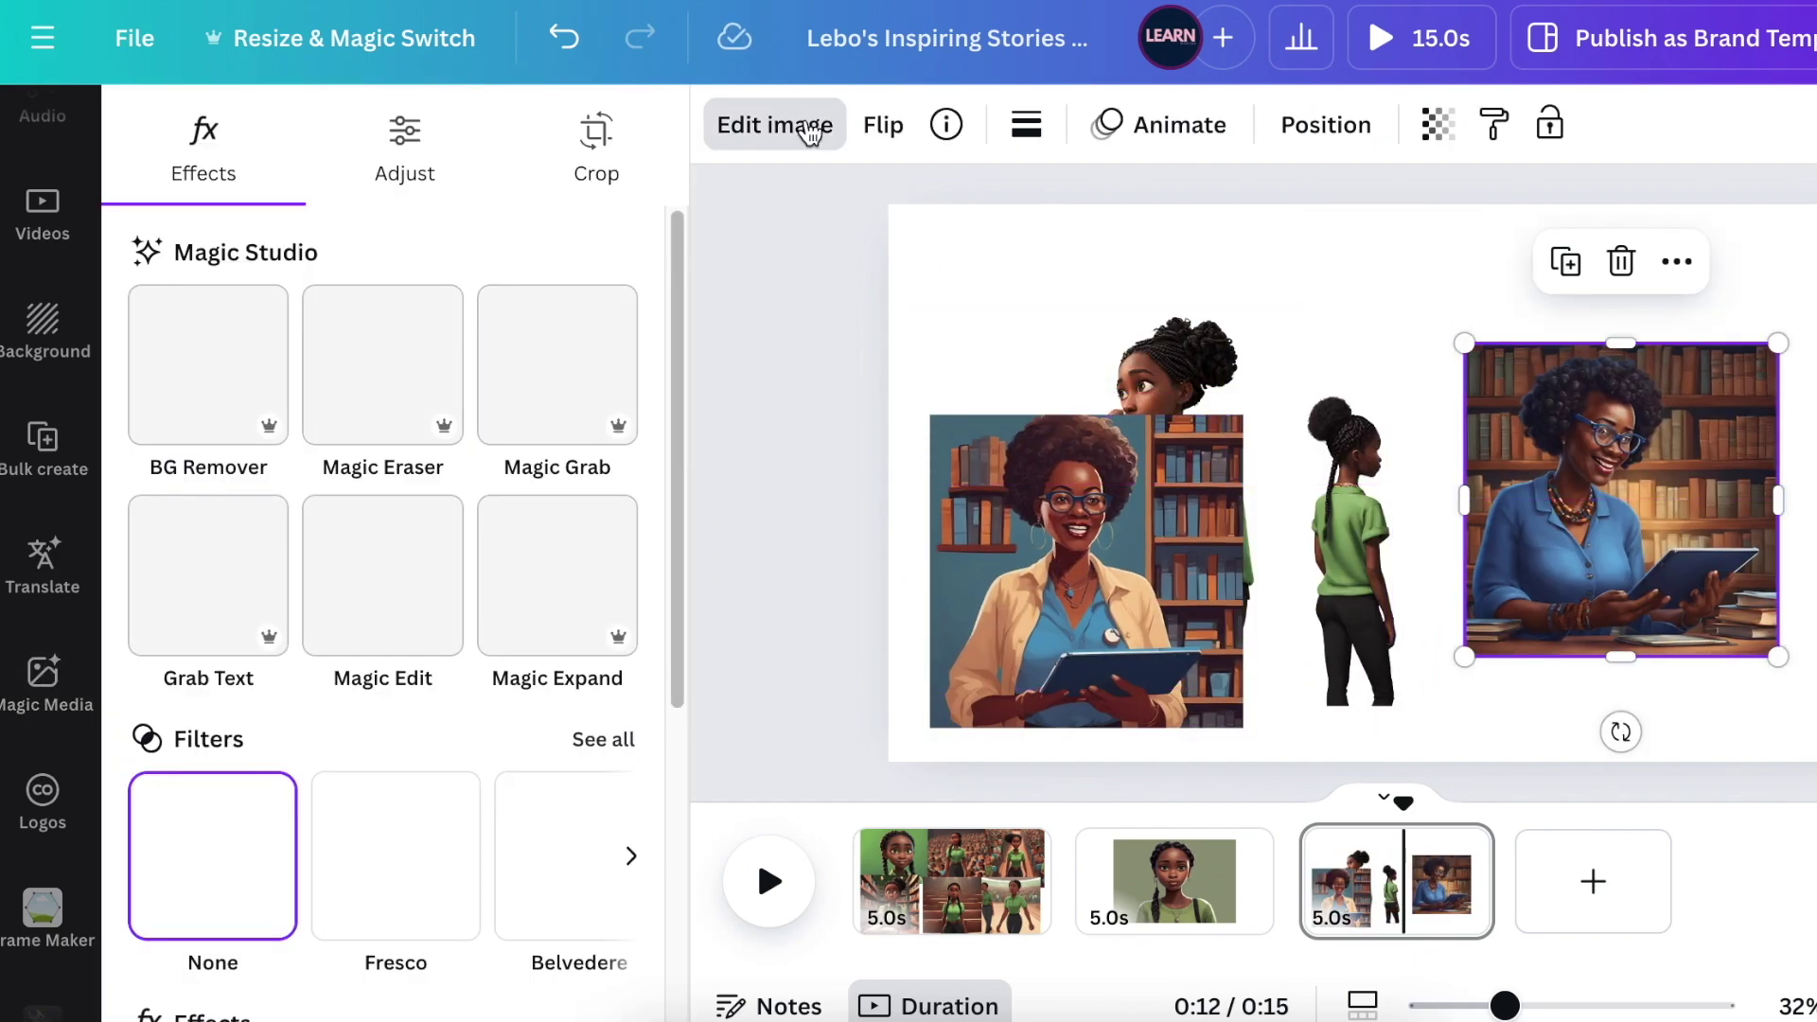
left_click(544, 379)
left_click(1241, 543)
left_click(486, 376)
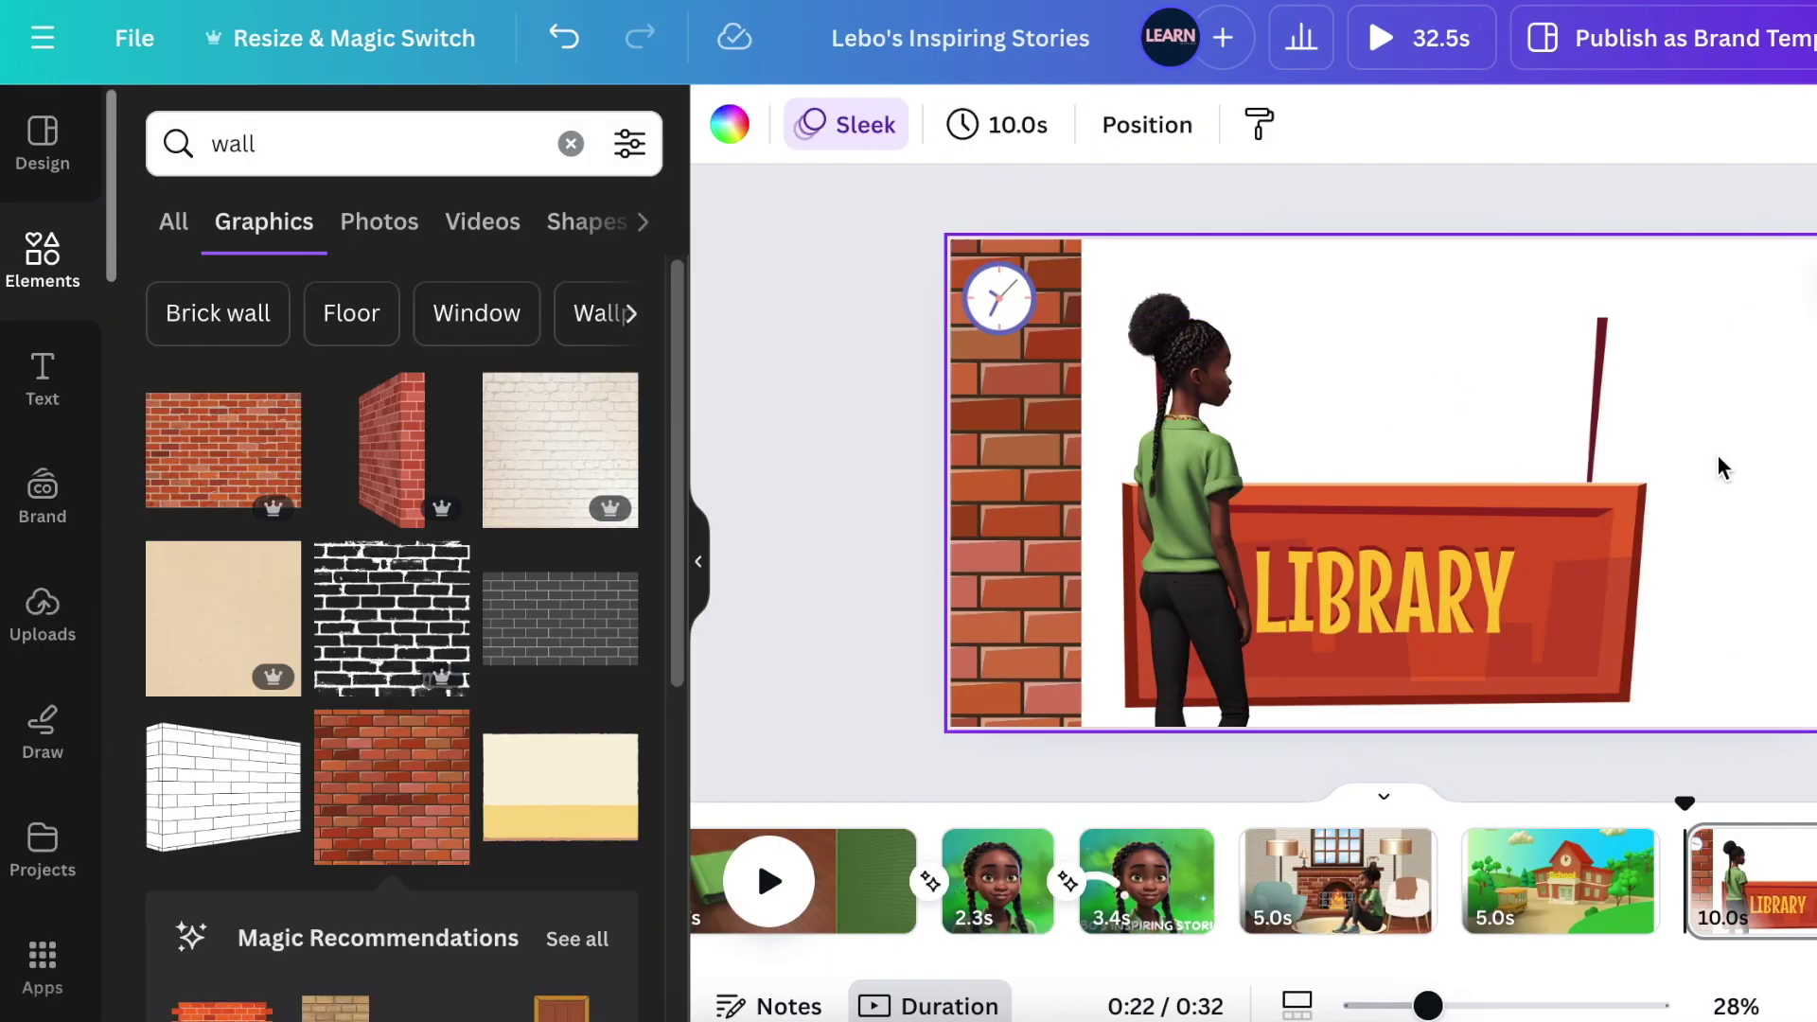
key("ctrl+v")
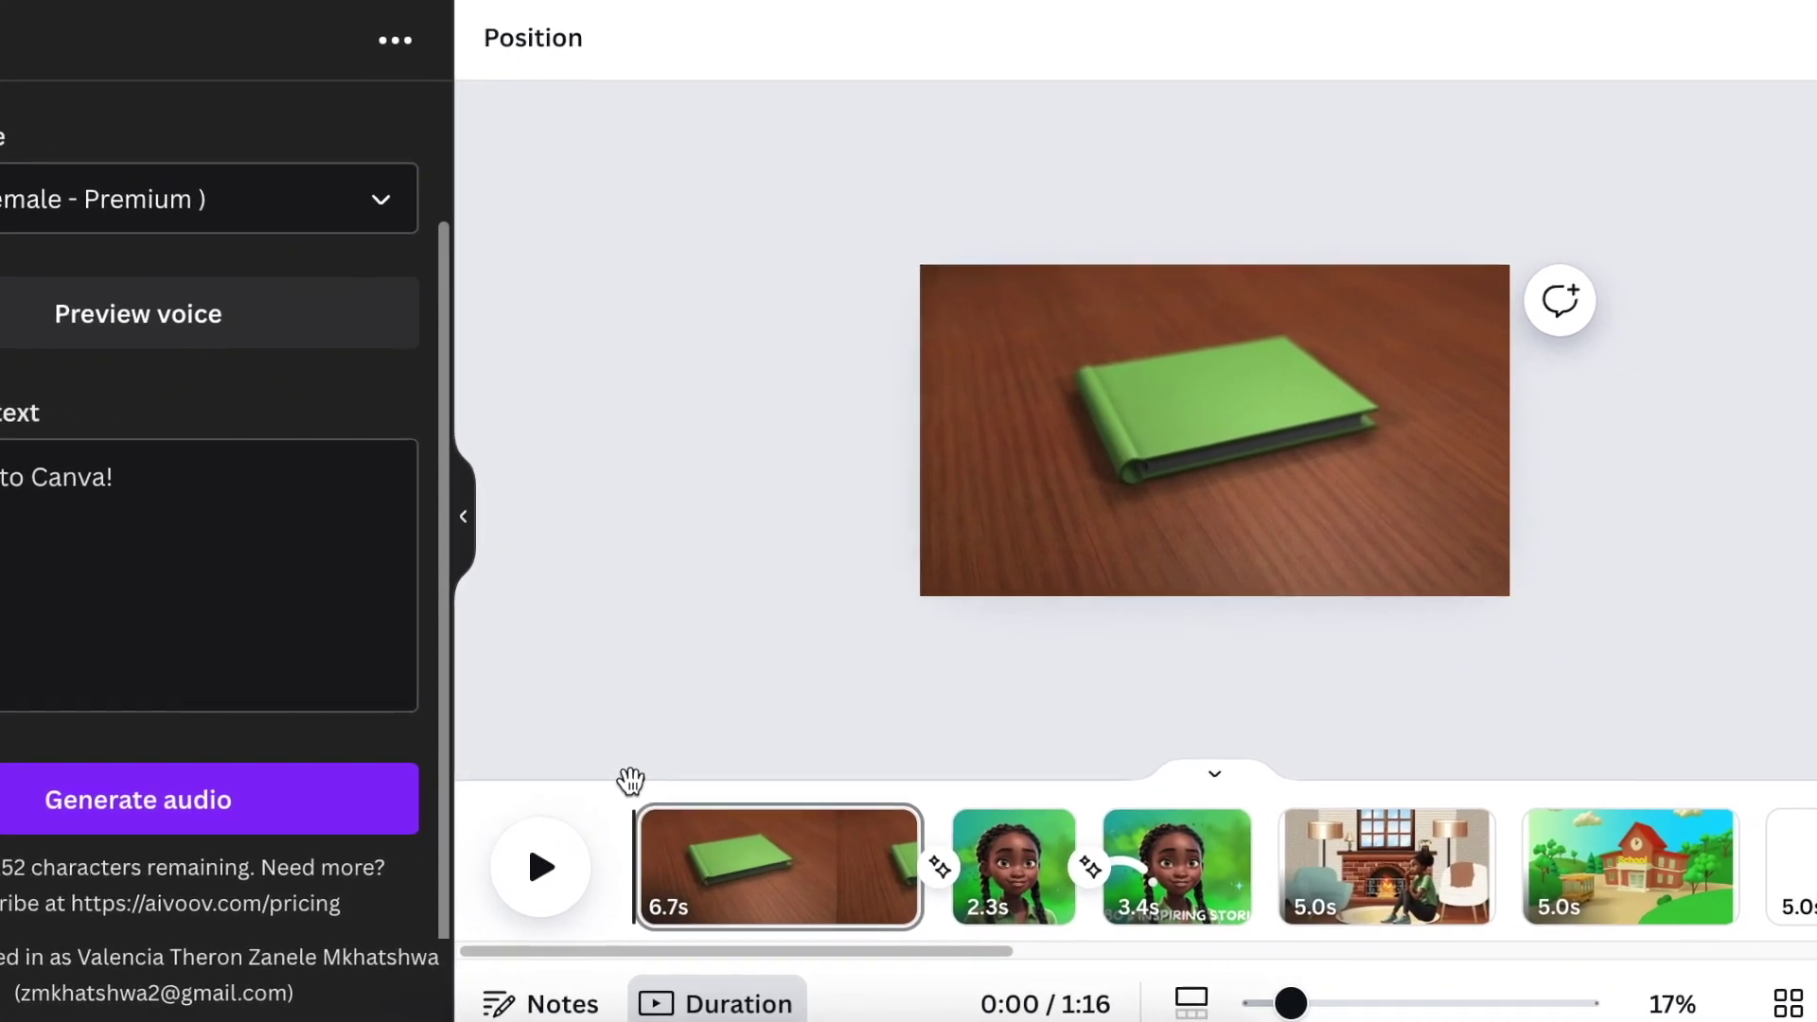
Scrub through the whole timeline, play the video from the first page, and pause it.
left_click_drag(739, 793, 1610, 817)
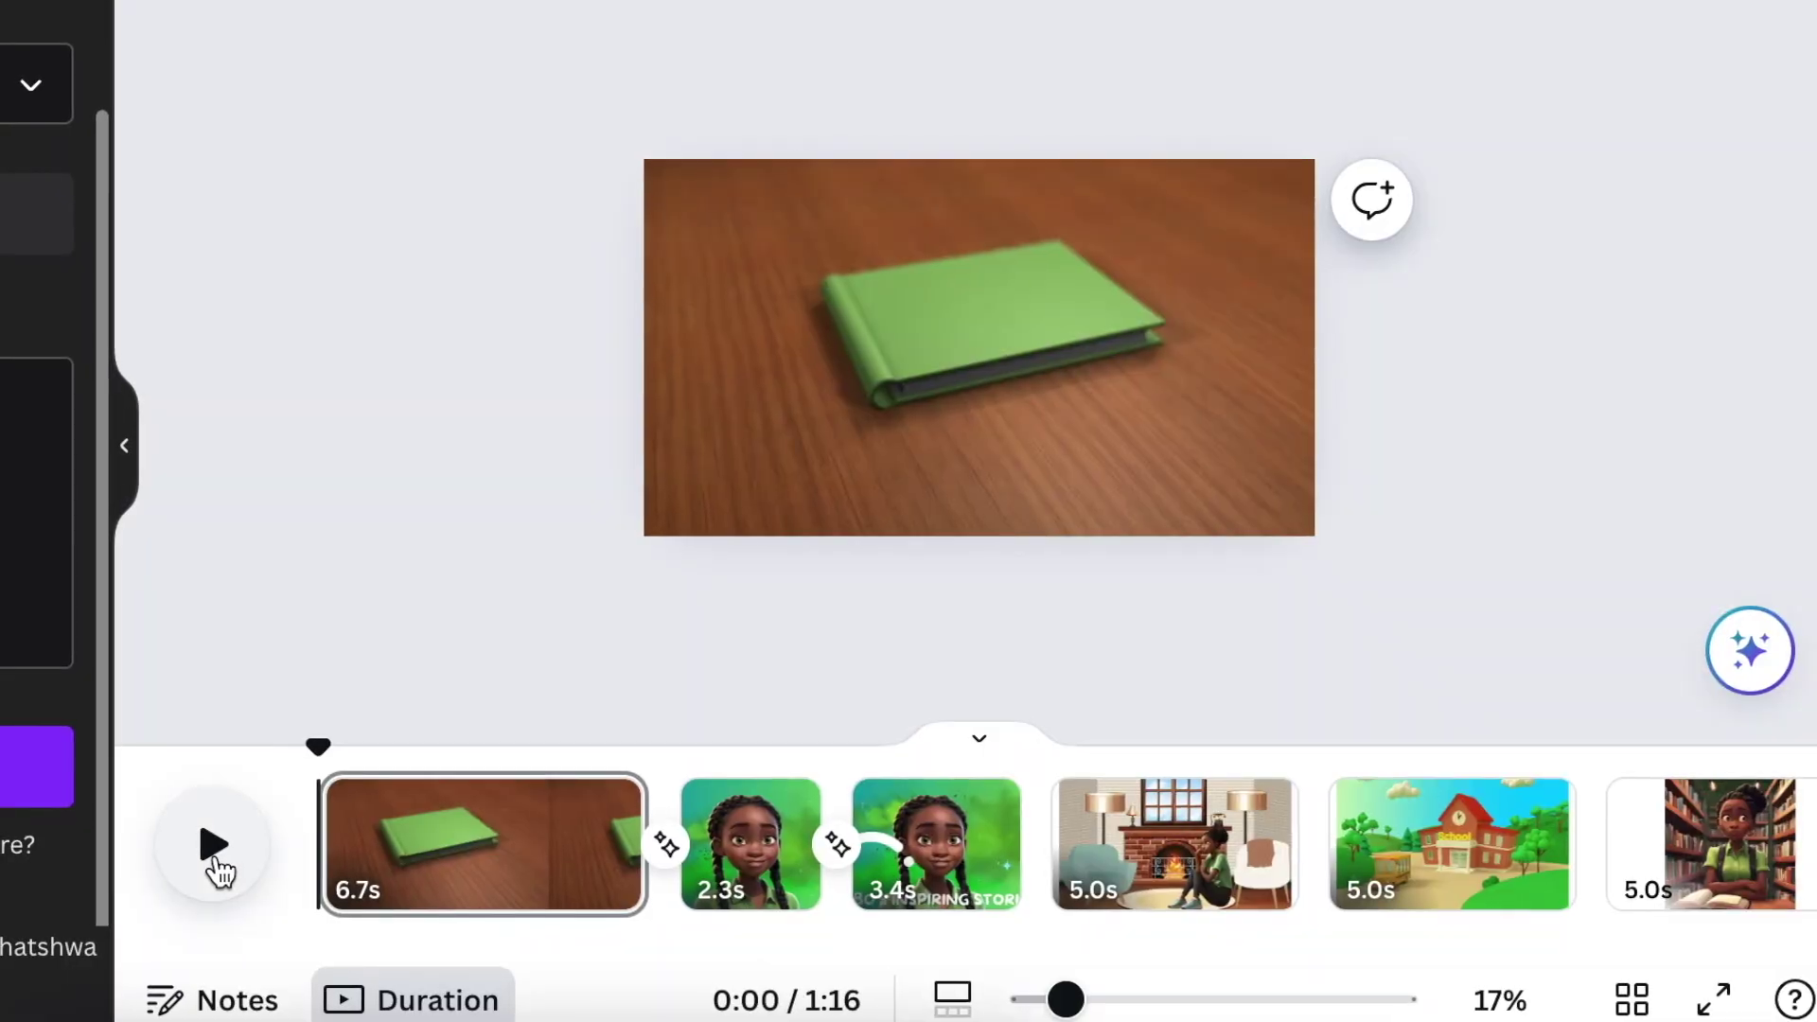
left_click(217, 866)
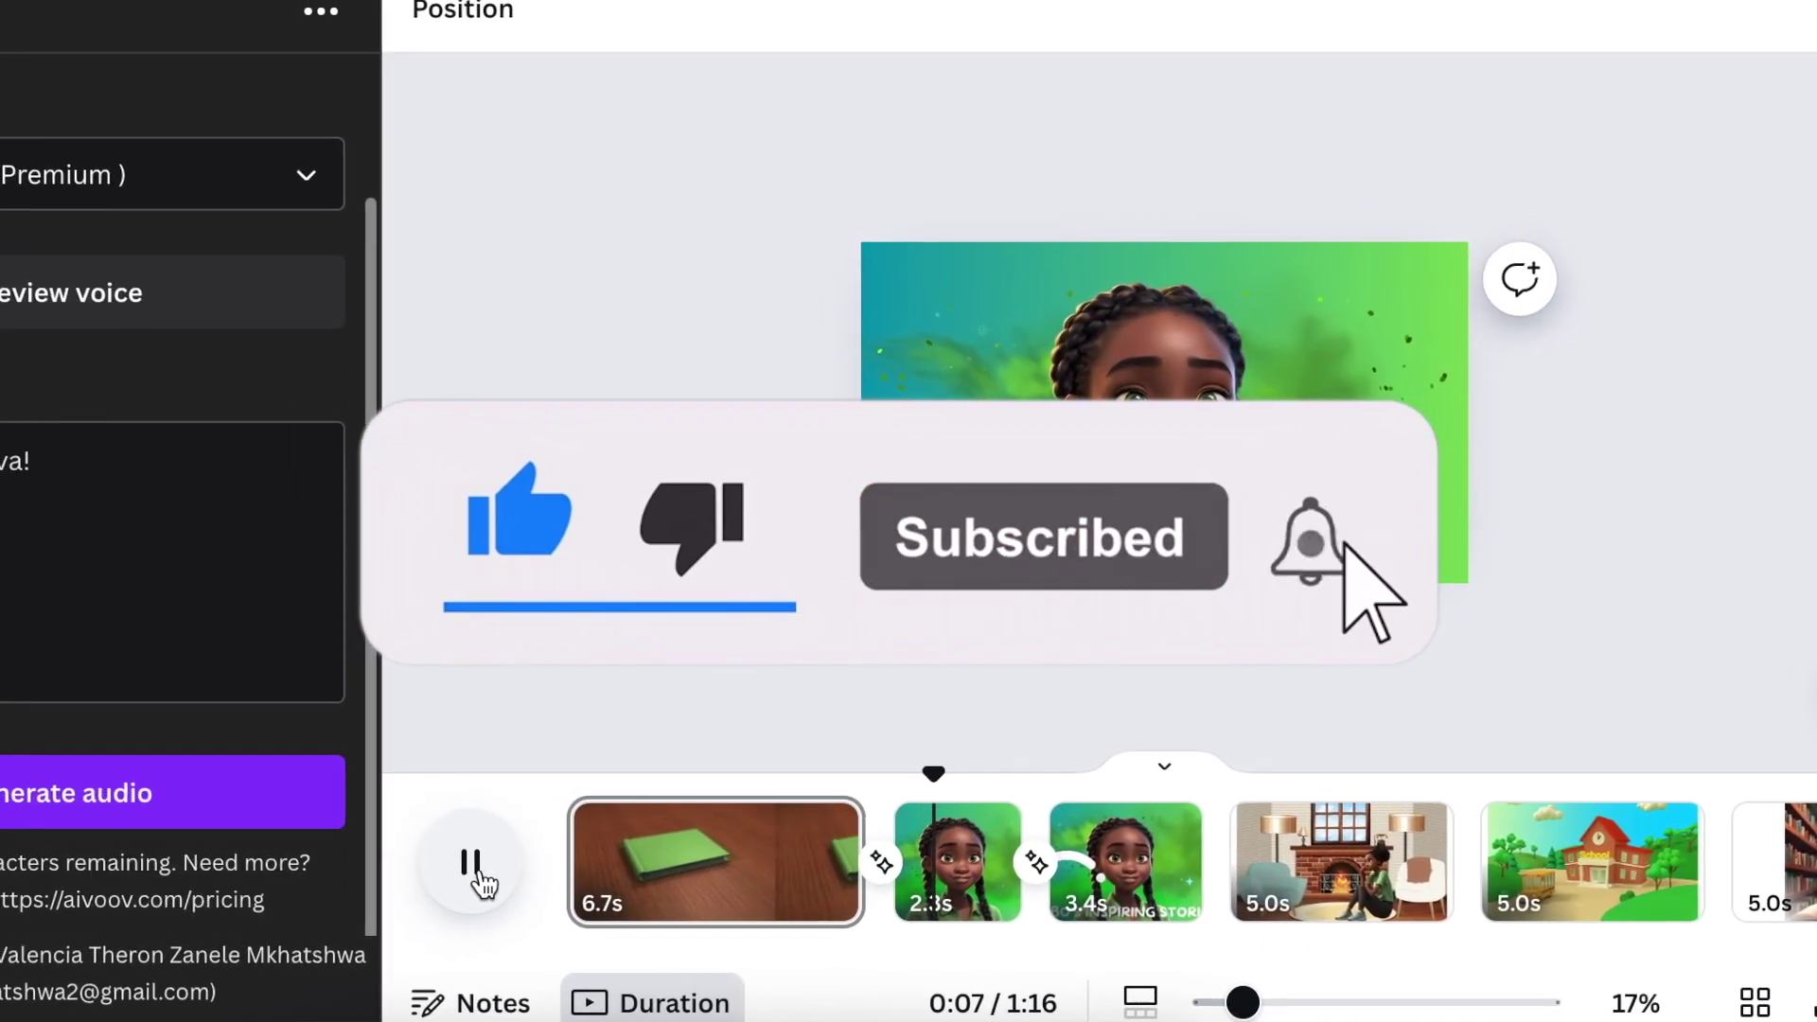
key("space")
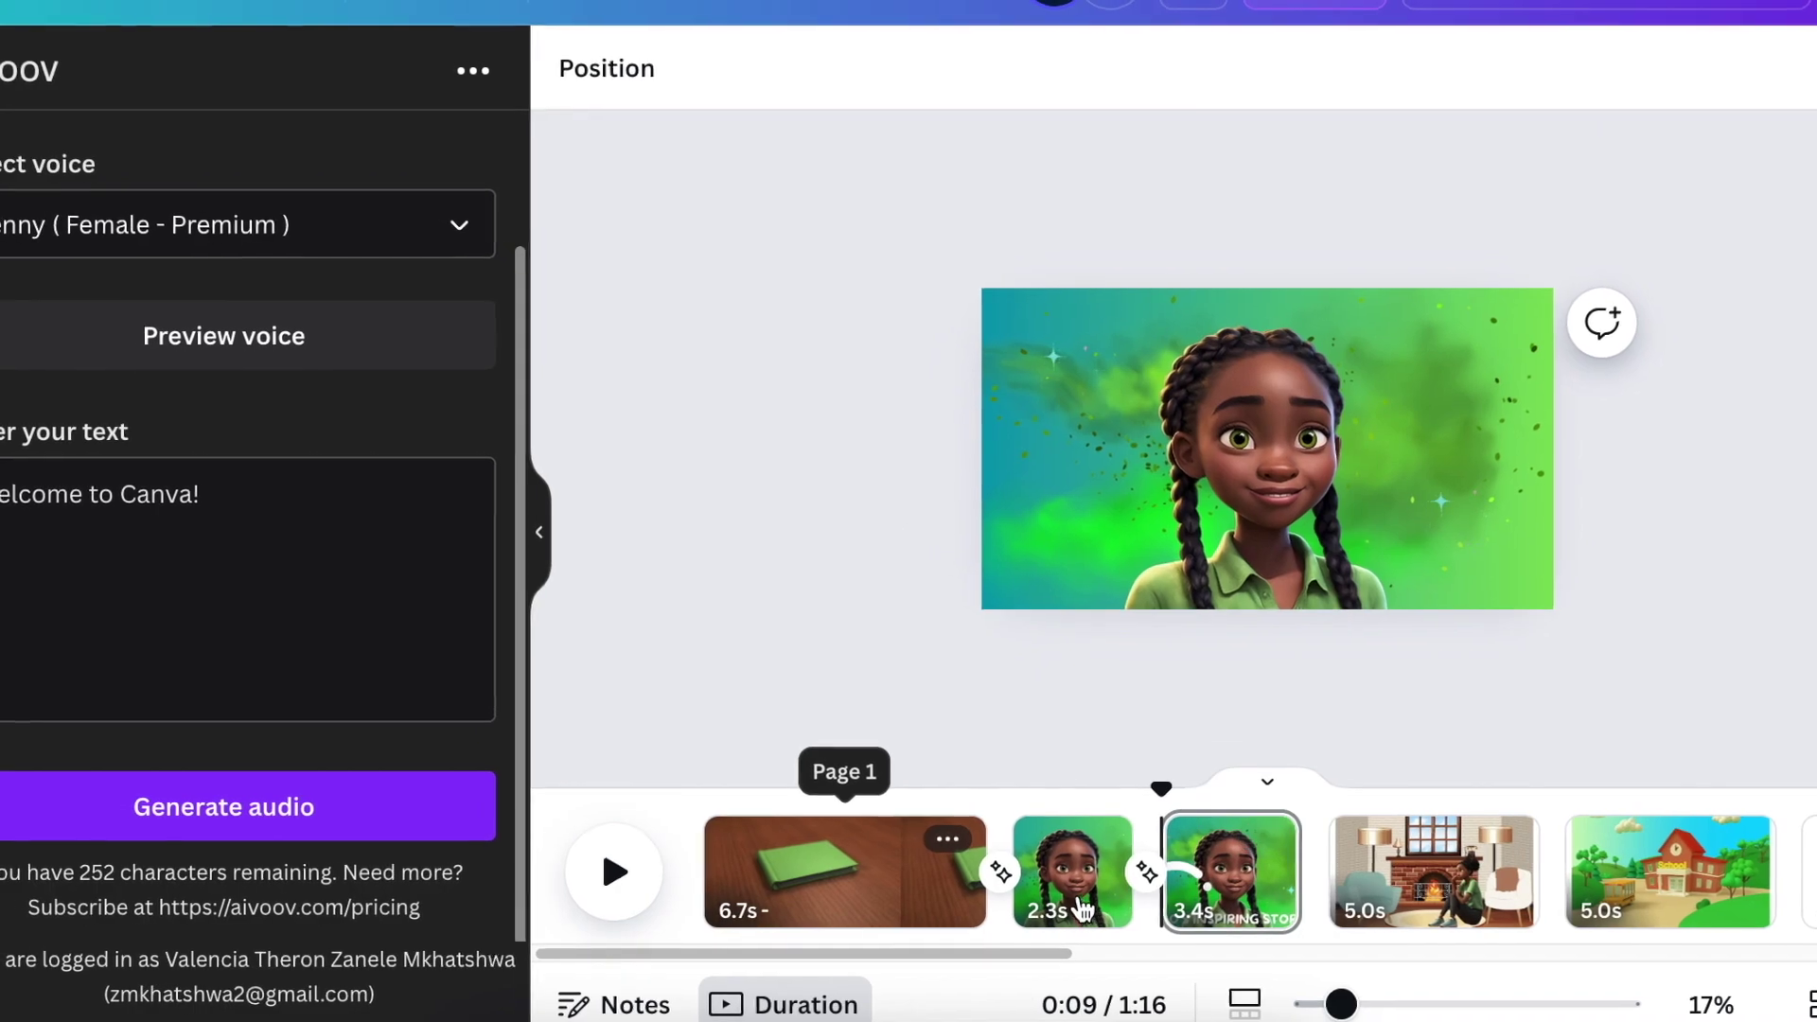
Select the second page with the girl's portrait and review its page animation options.
left_click(1082, 908)
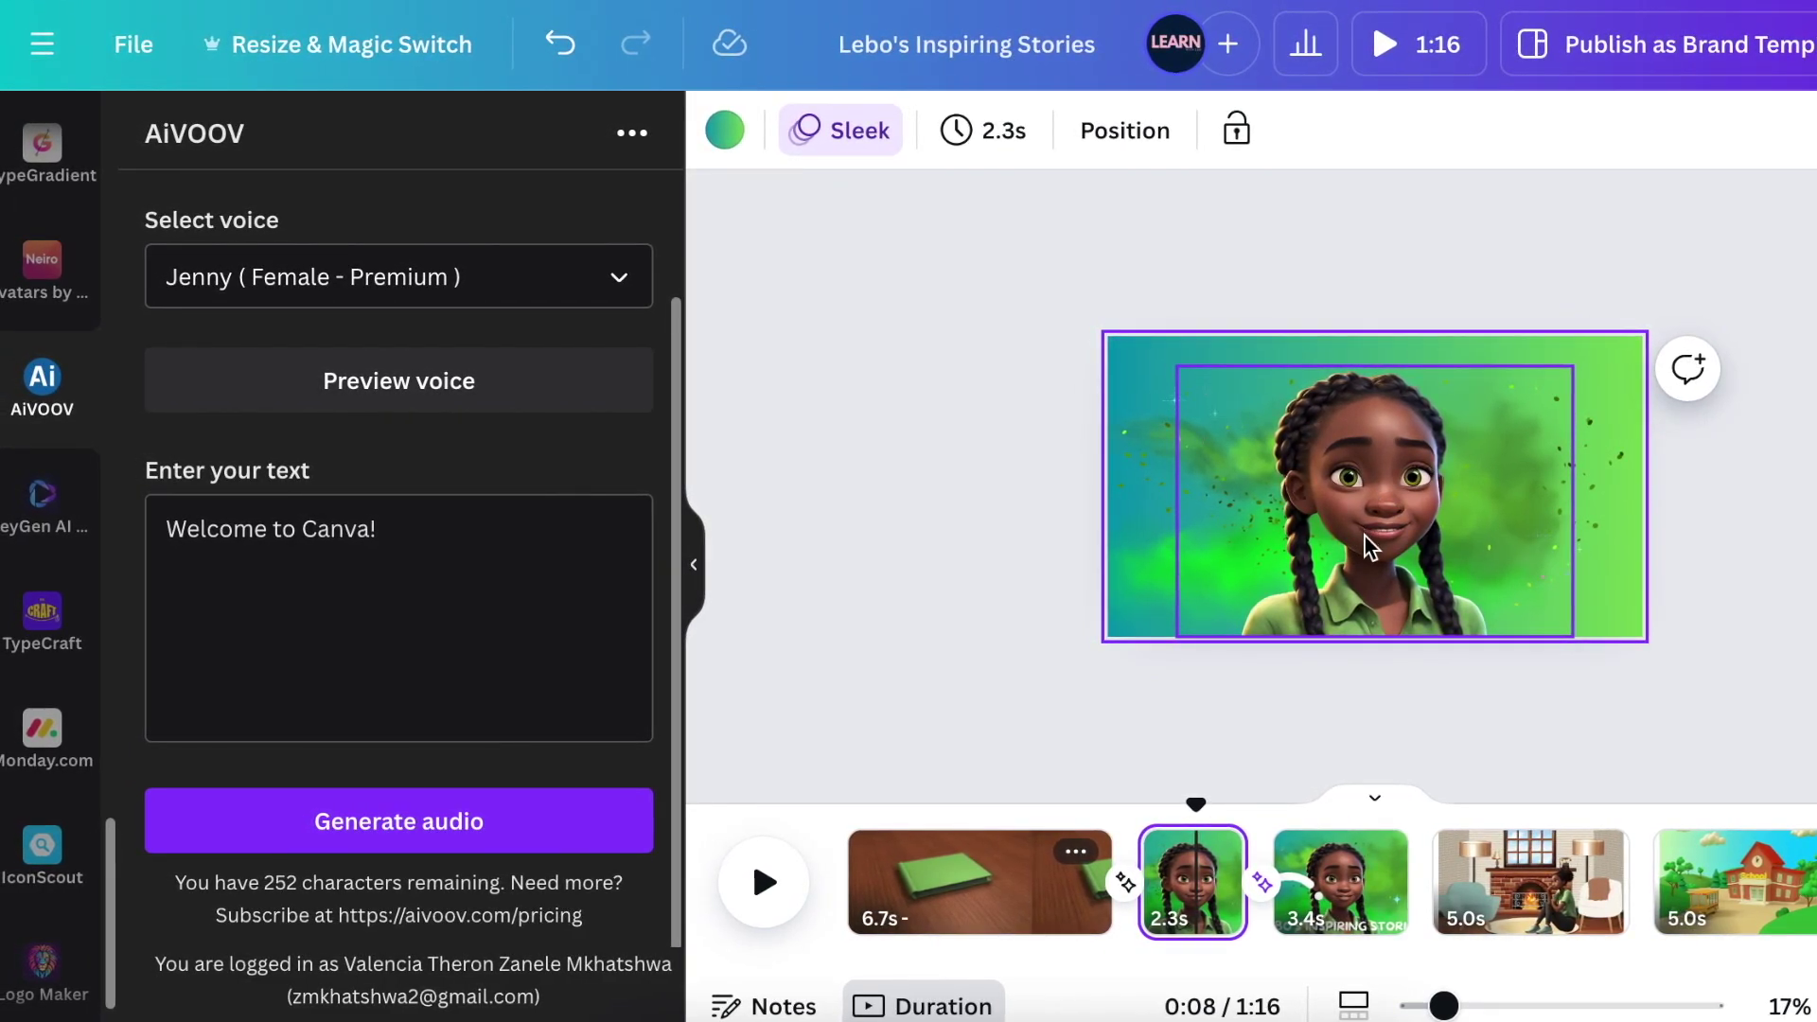
left_click(838, 137)
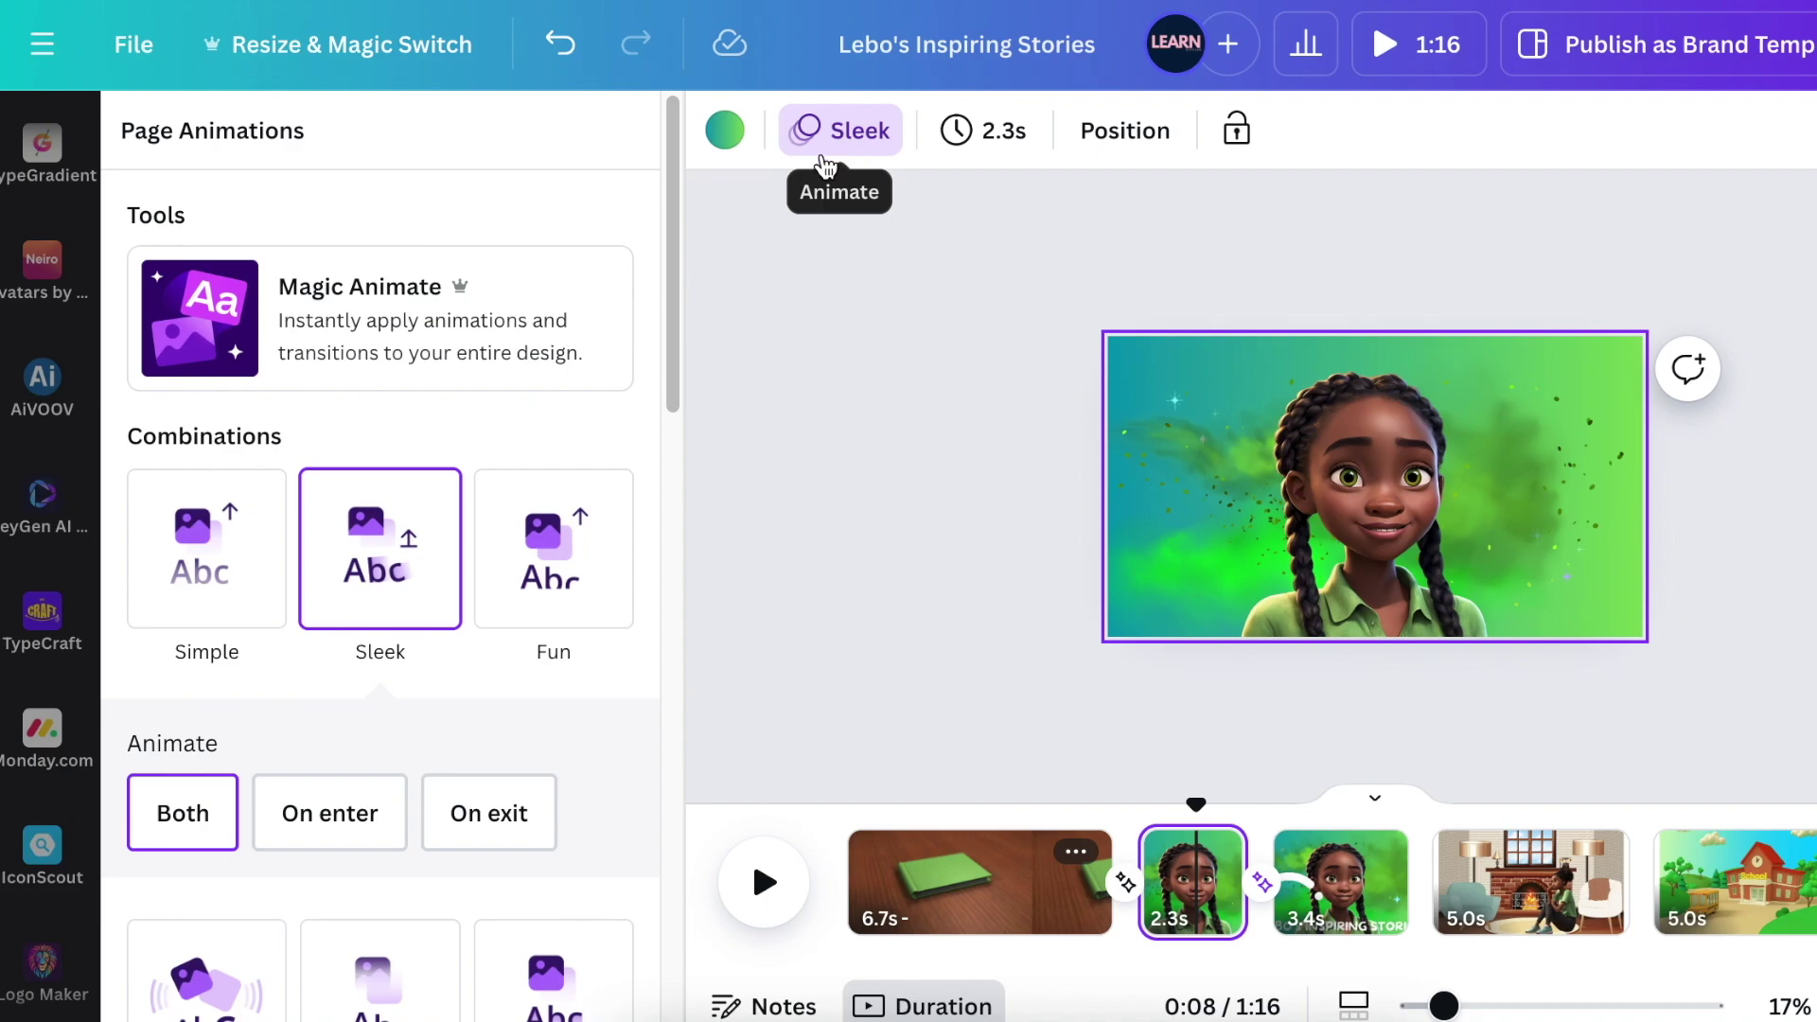
scroll(478, 536, "down", 5)
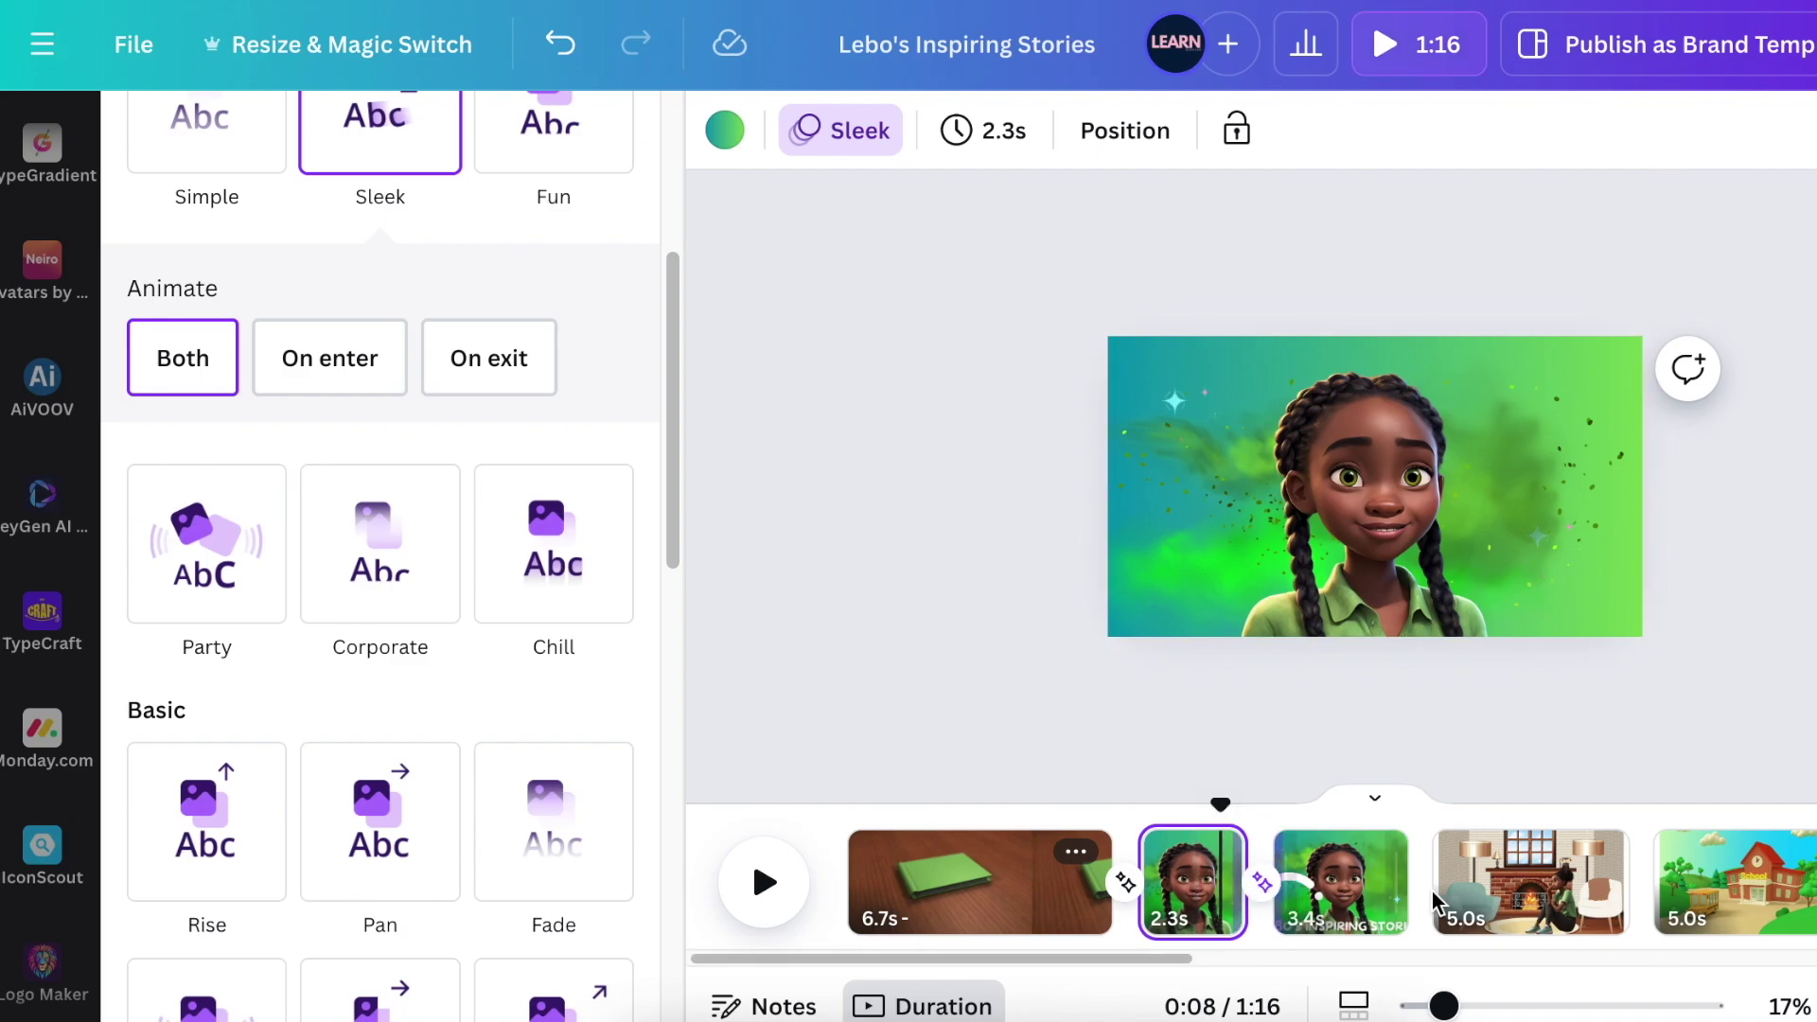
Add a Match & Move transition between the title page and the fireplace scene, and select the fireplace page.
mouse_move(1431, 903)
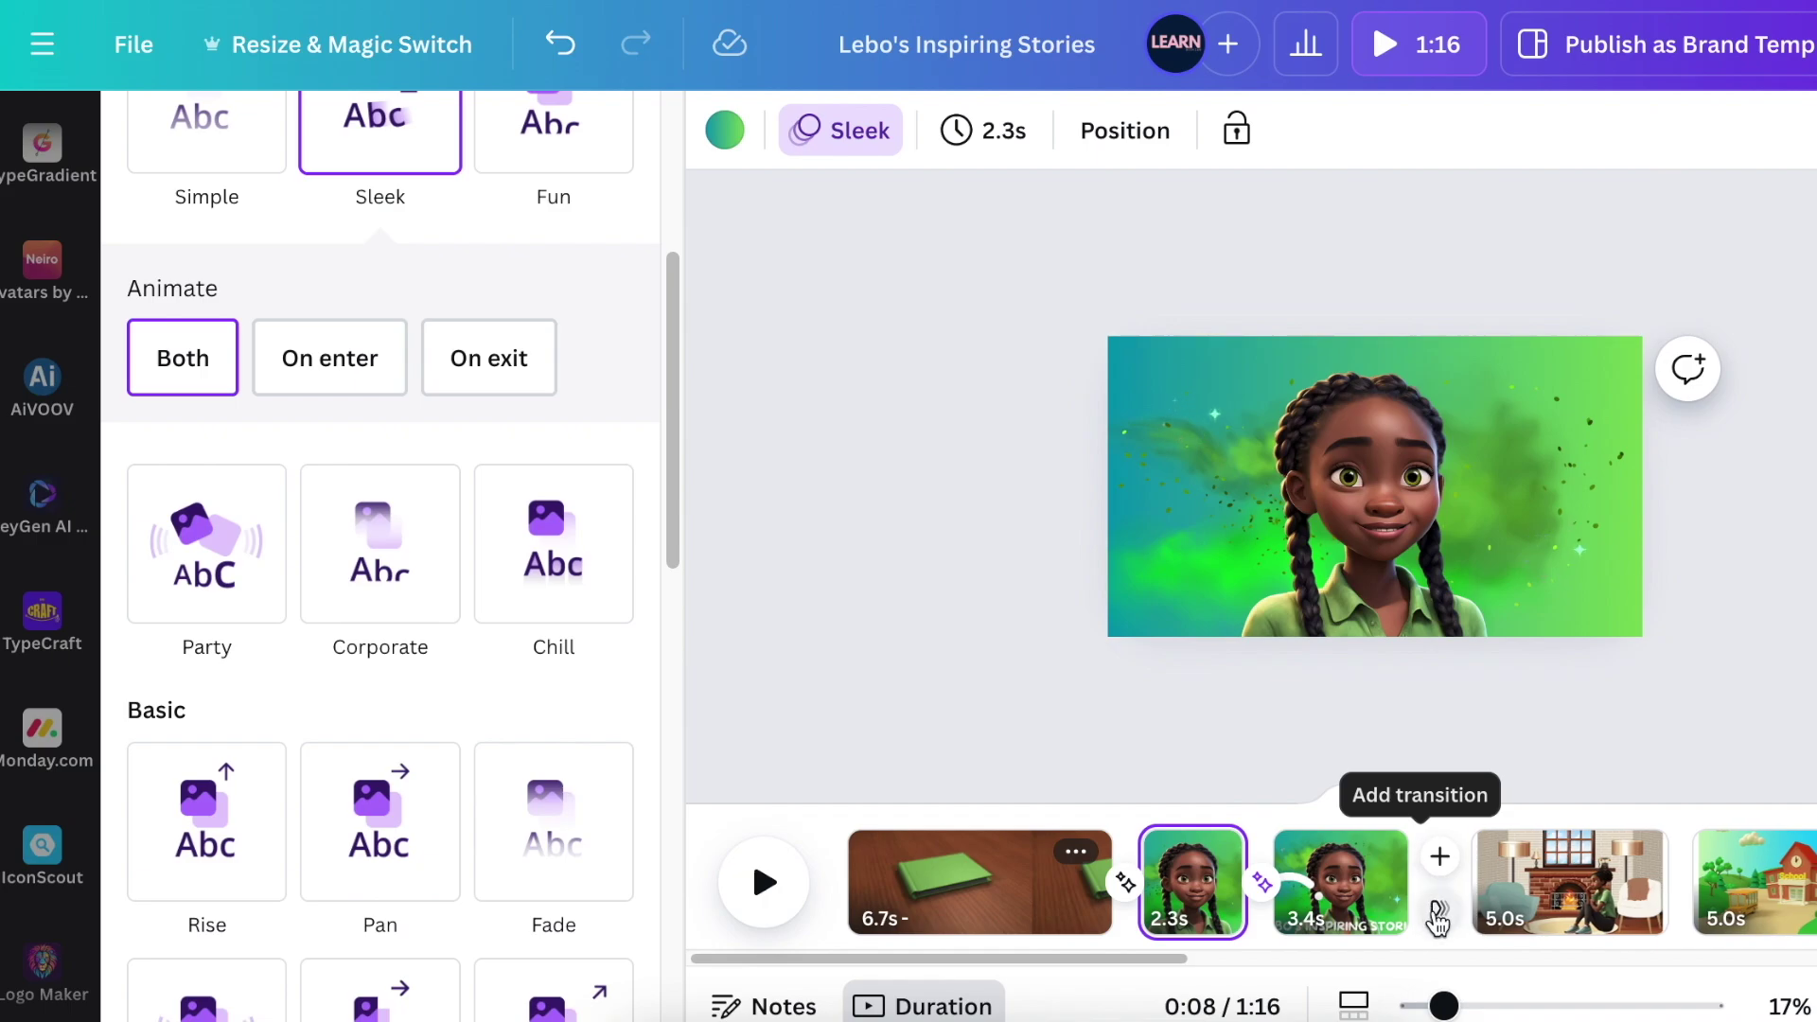
left_click(1436, 913)
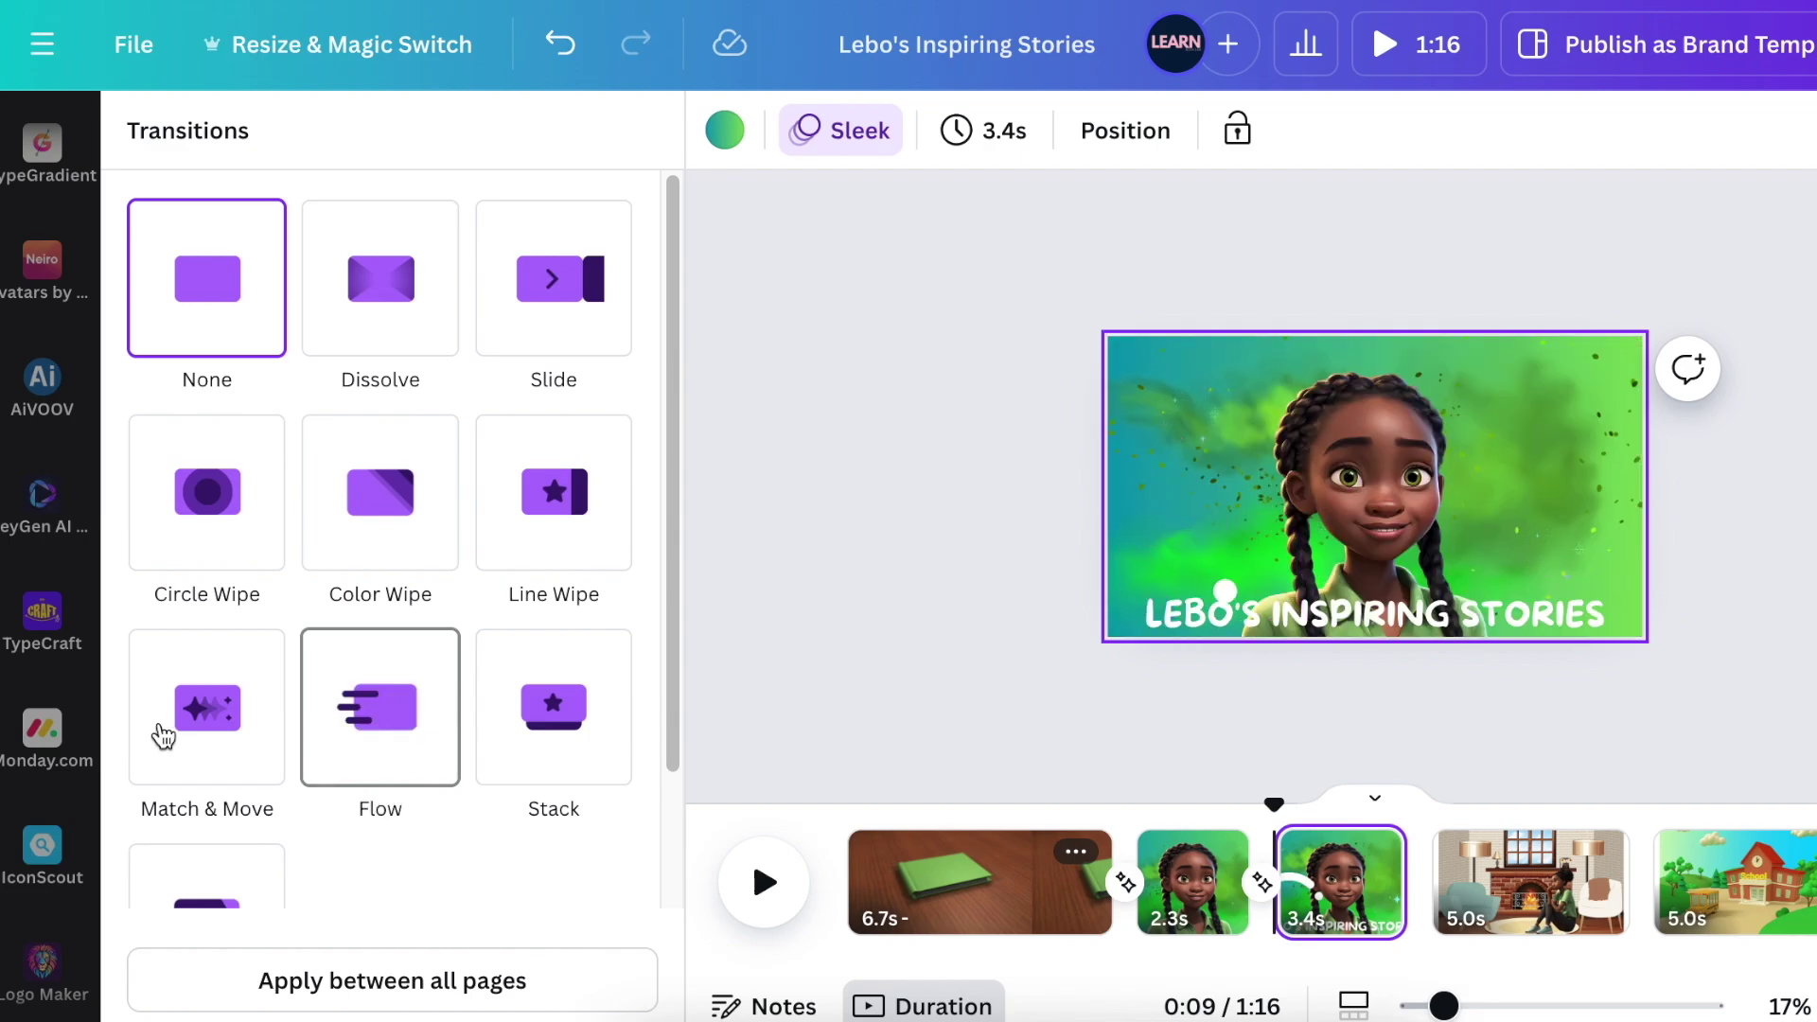
left_click(209, 728)
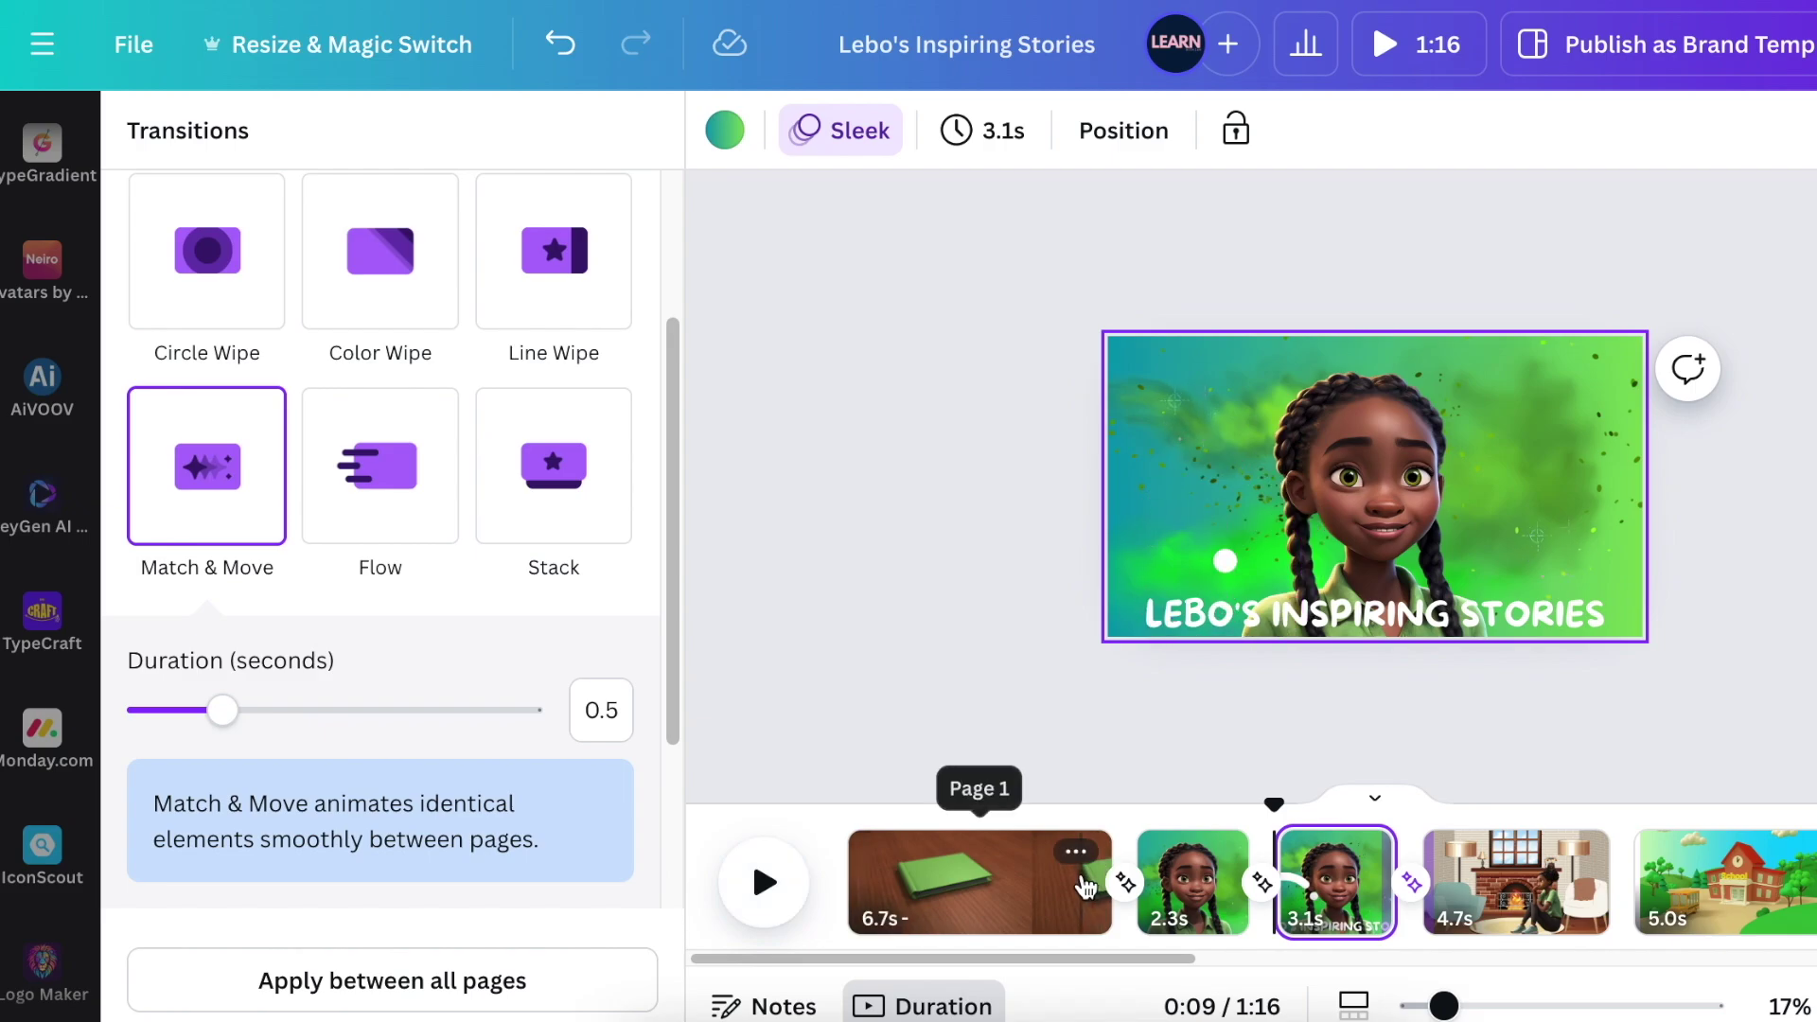
left_click(1388, 924)
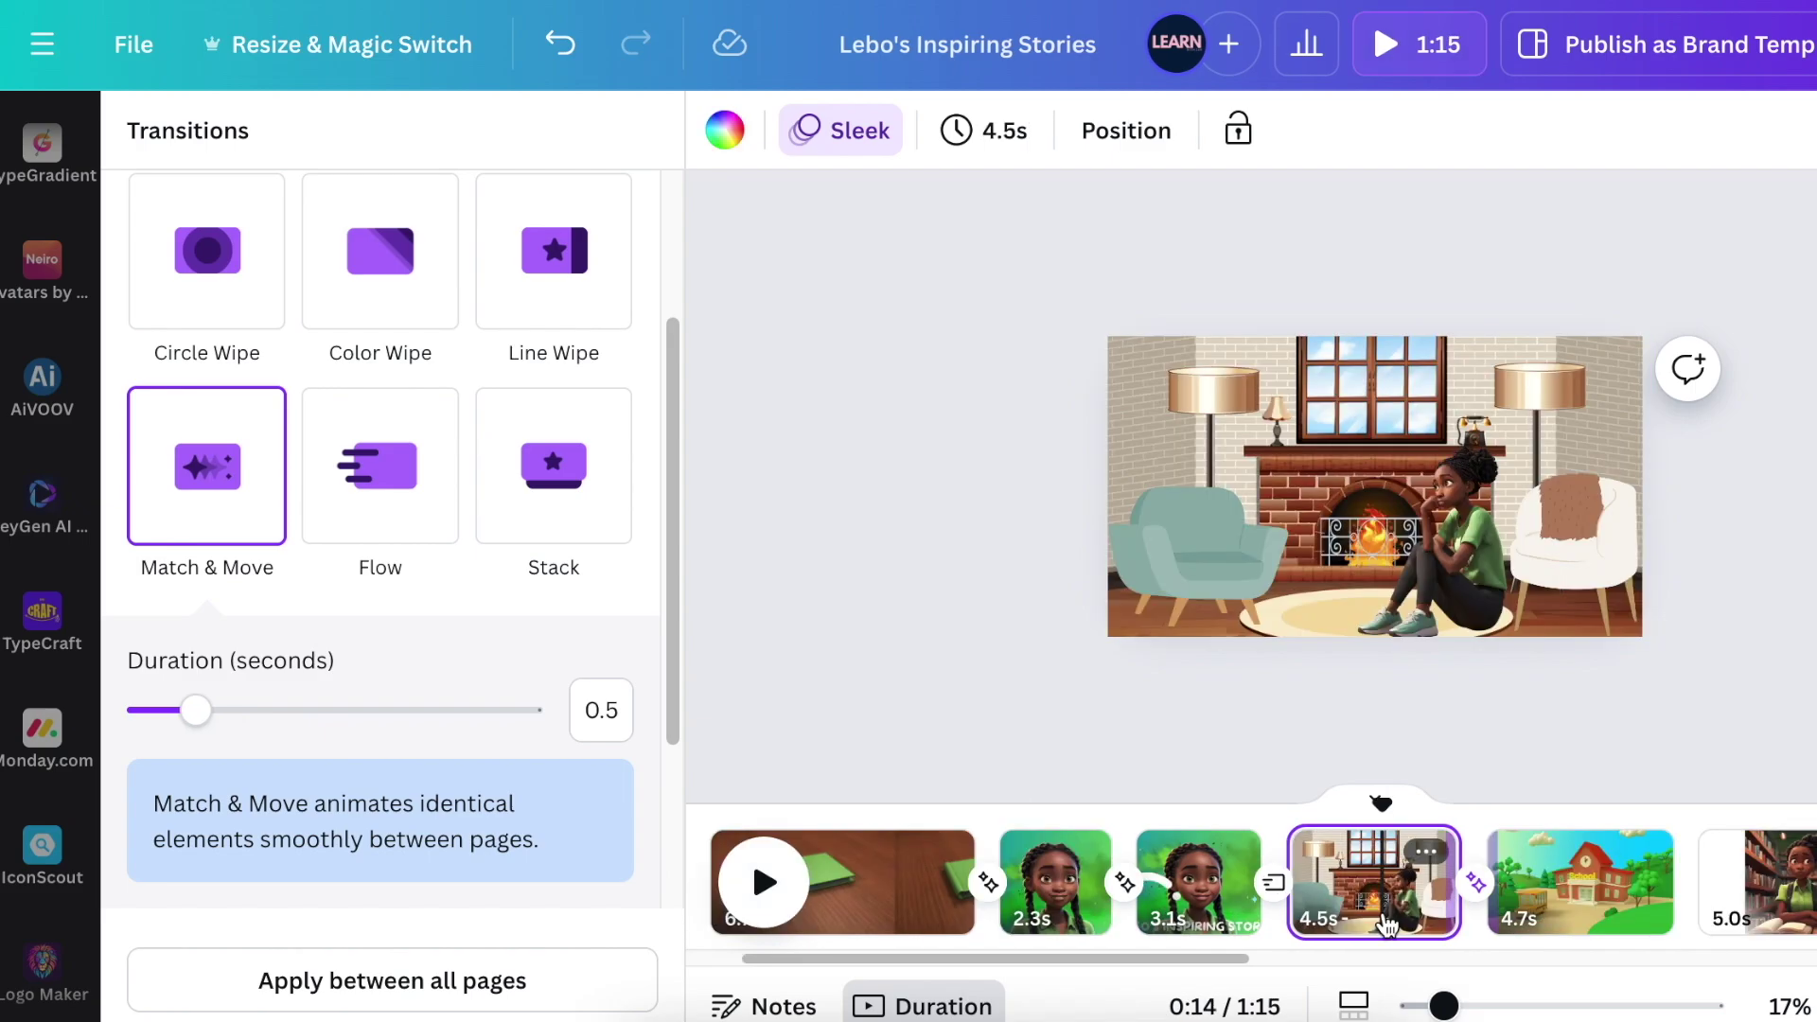
Select the wall background of the fireplace scene and search the graphic elements for "fire".
left_click_drag(1444, 1008, 1508, 1008)
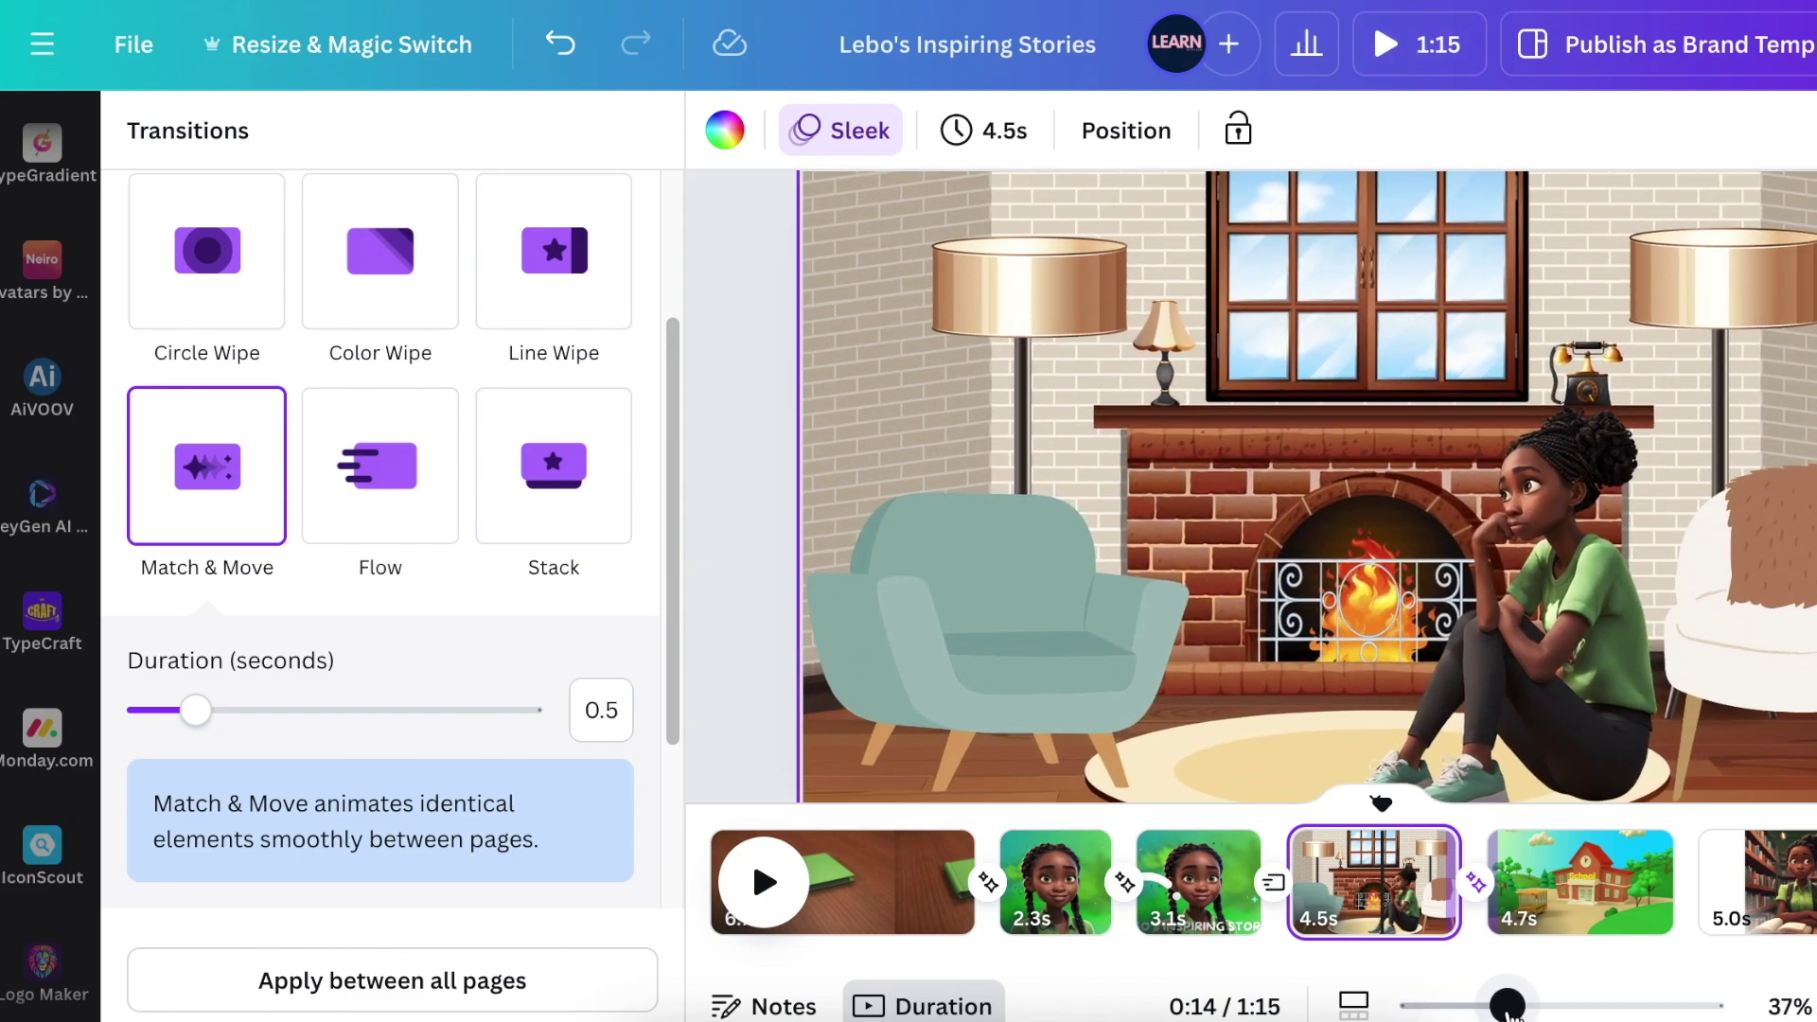
left_click(1599, 680)
left_click_drag(1599, 680, 1616, 679)
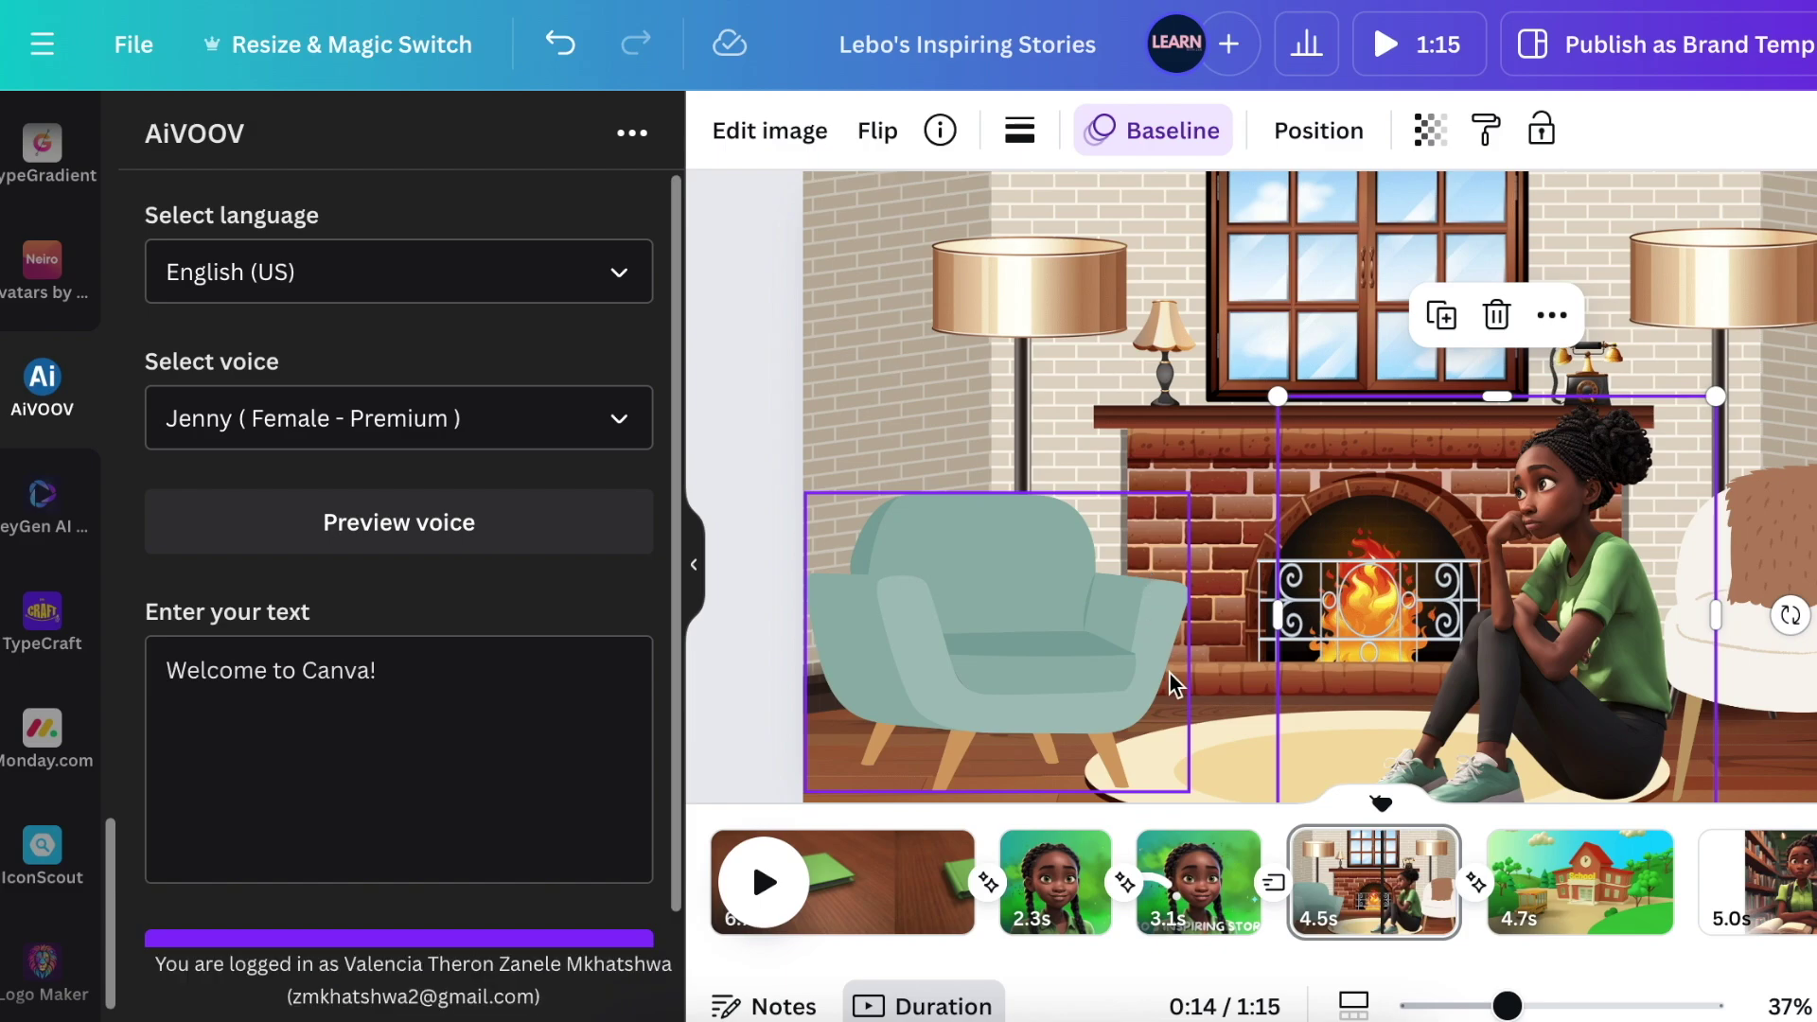
left_click(958, 416)
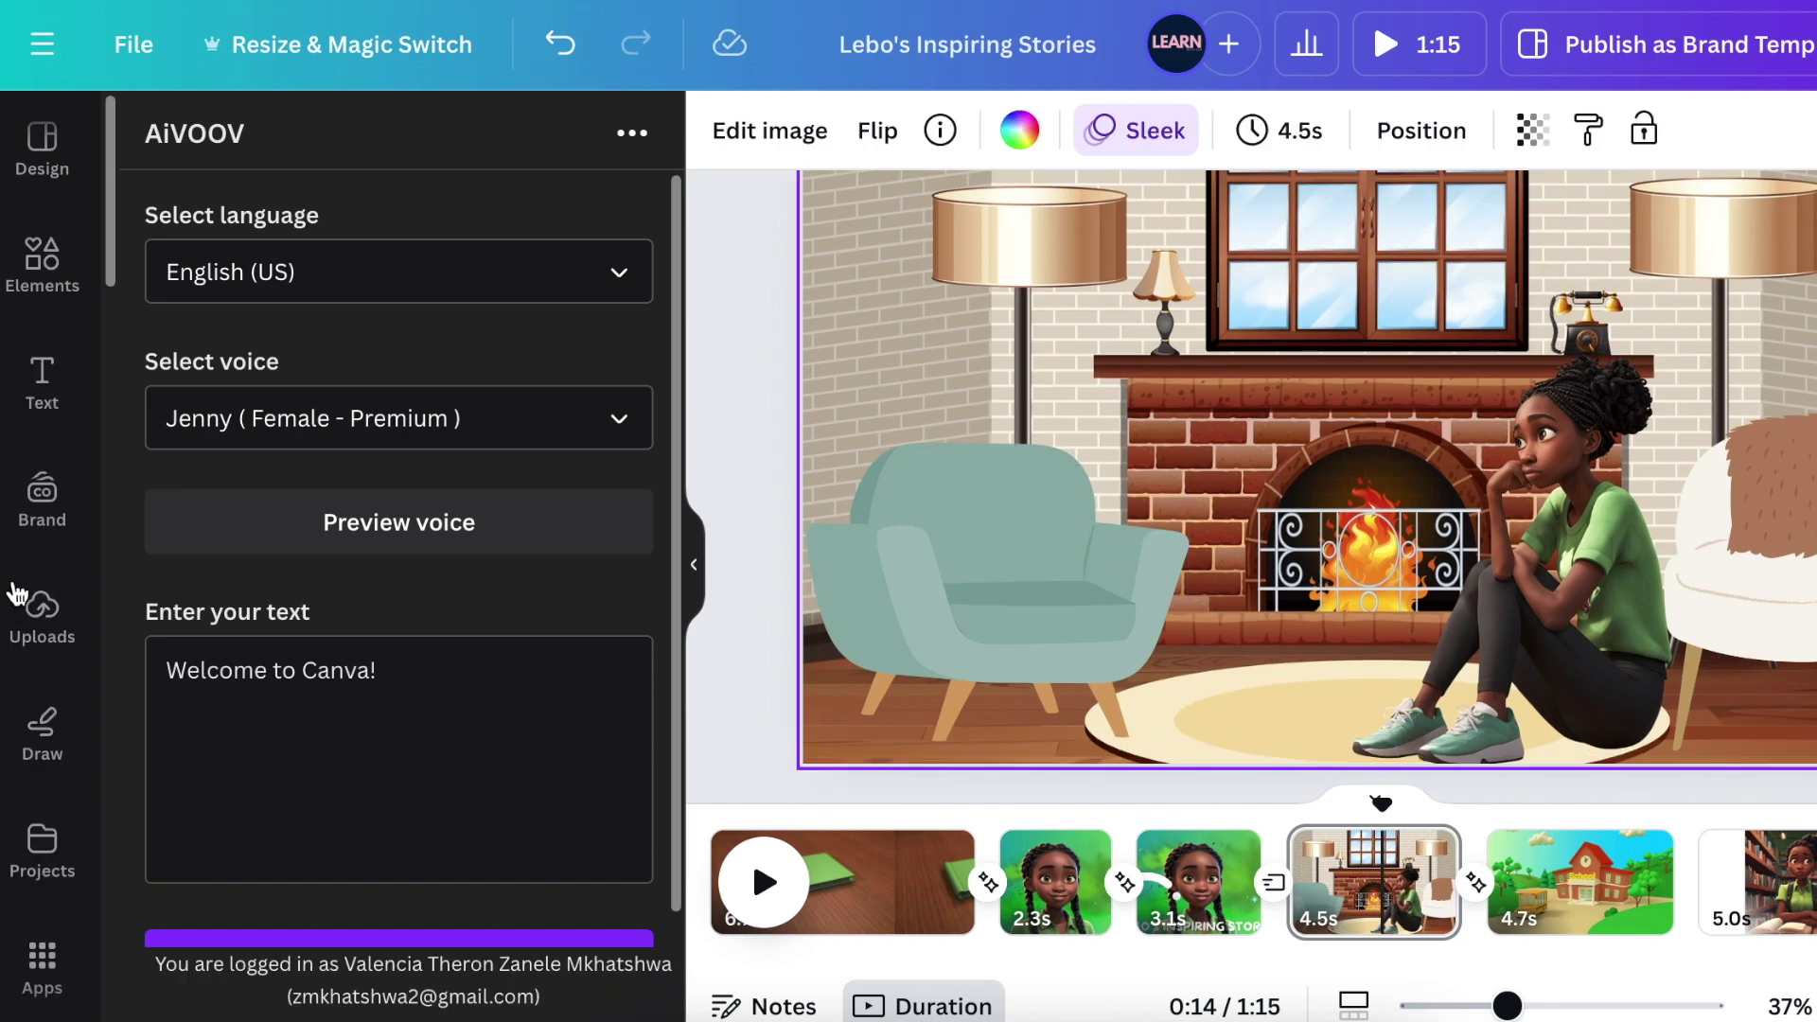
left_click(54, 279)
left_click(316, 150)
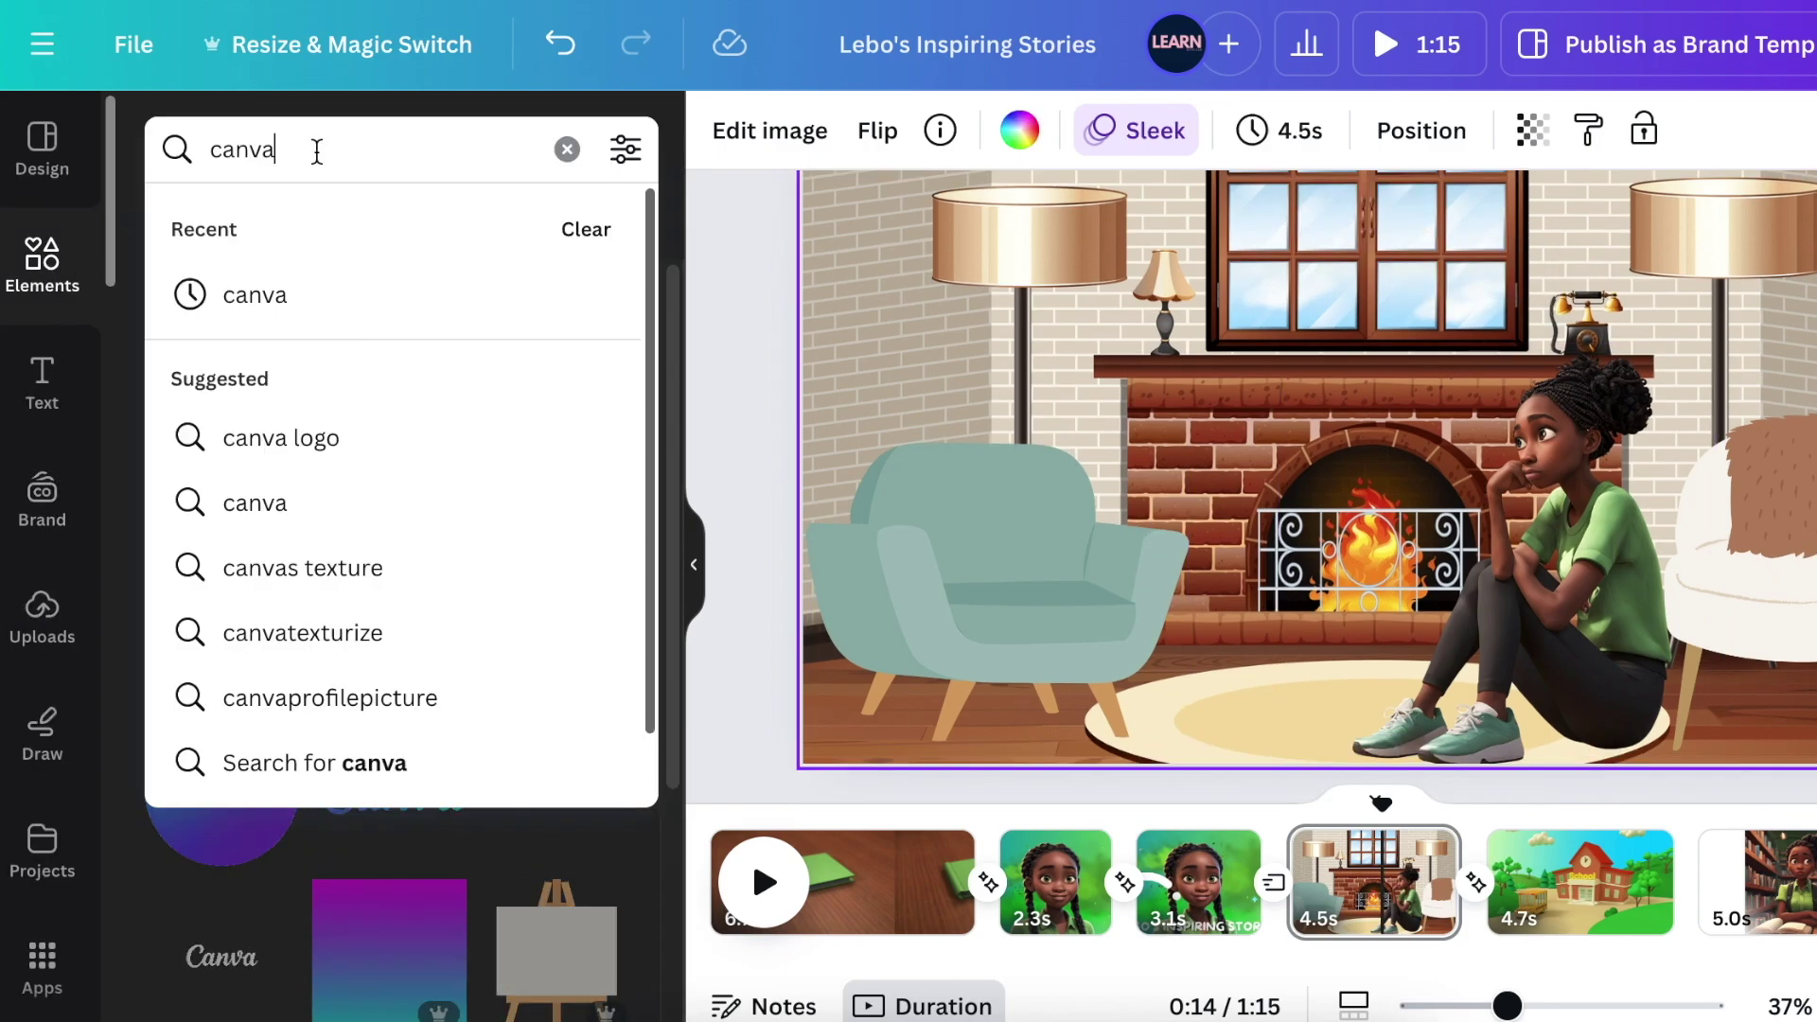
left_click(170, 149)
type("fire")
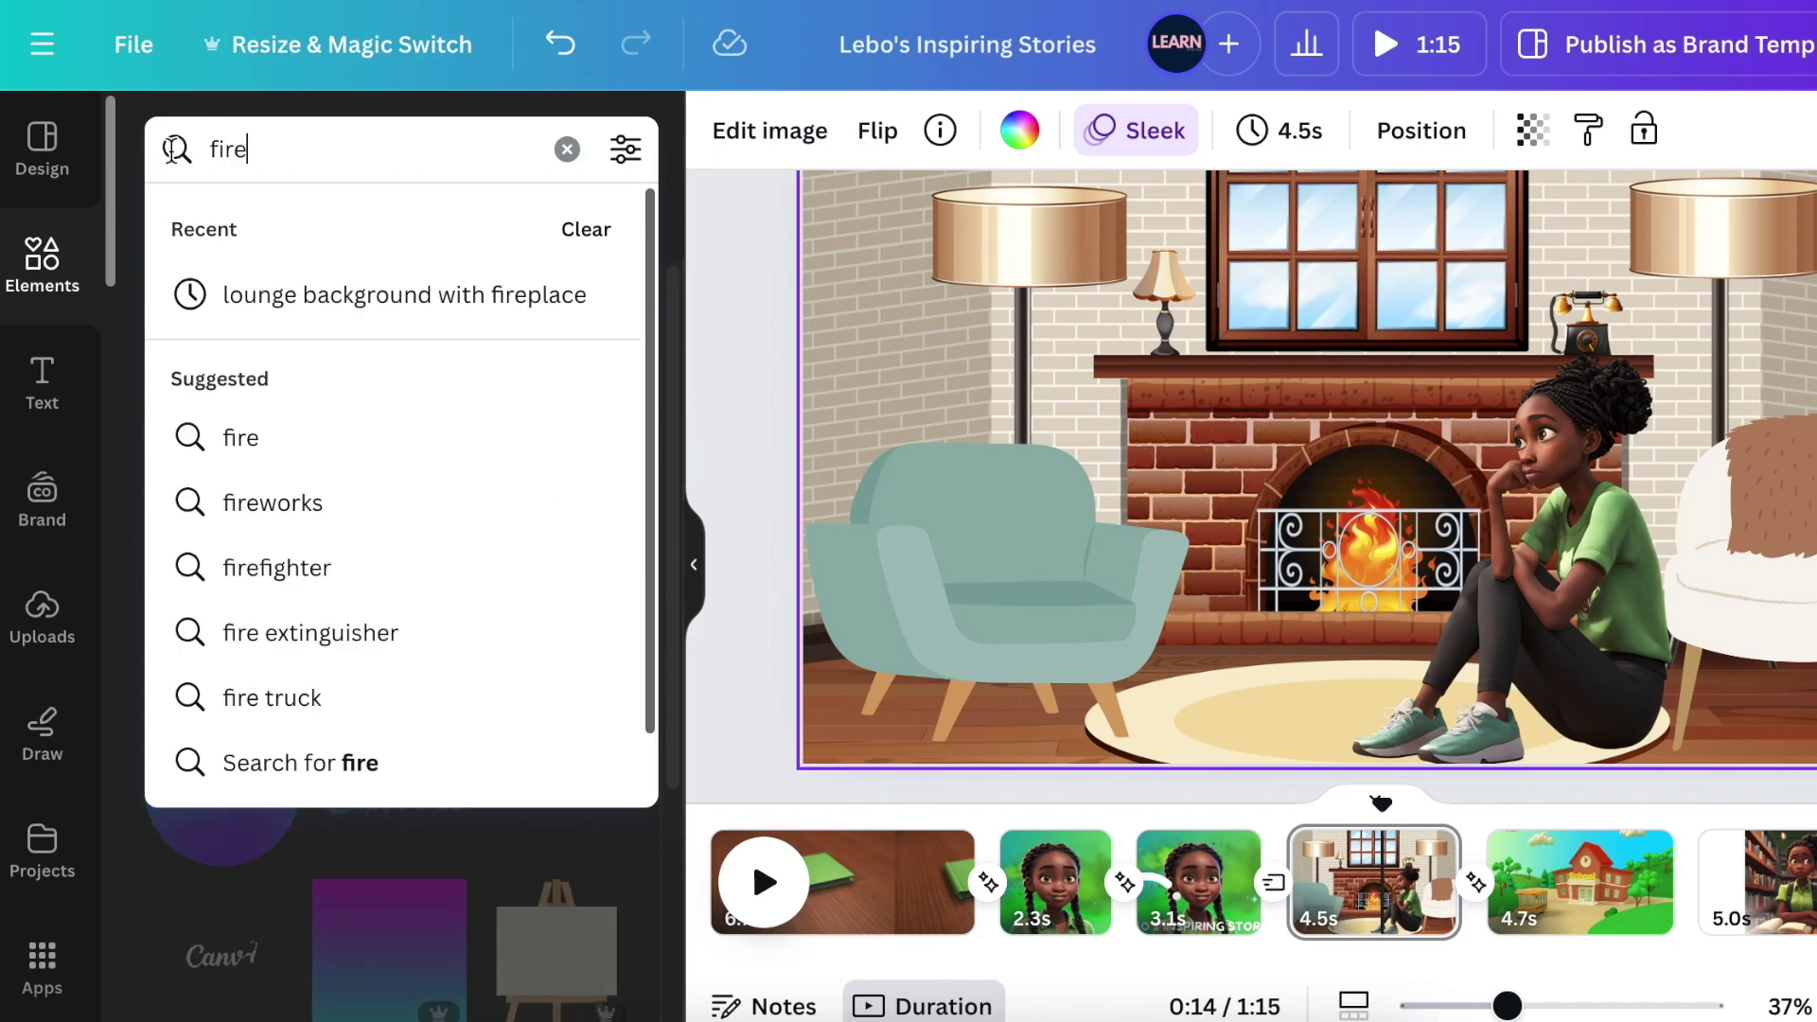
key("Return")
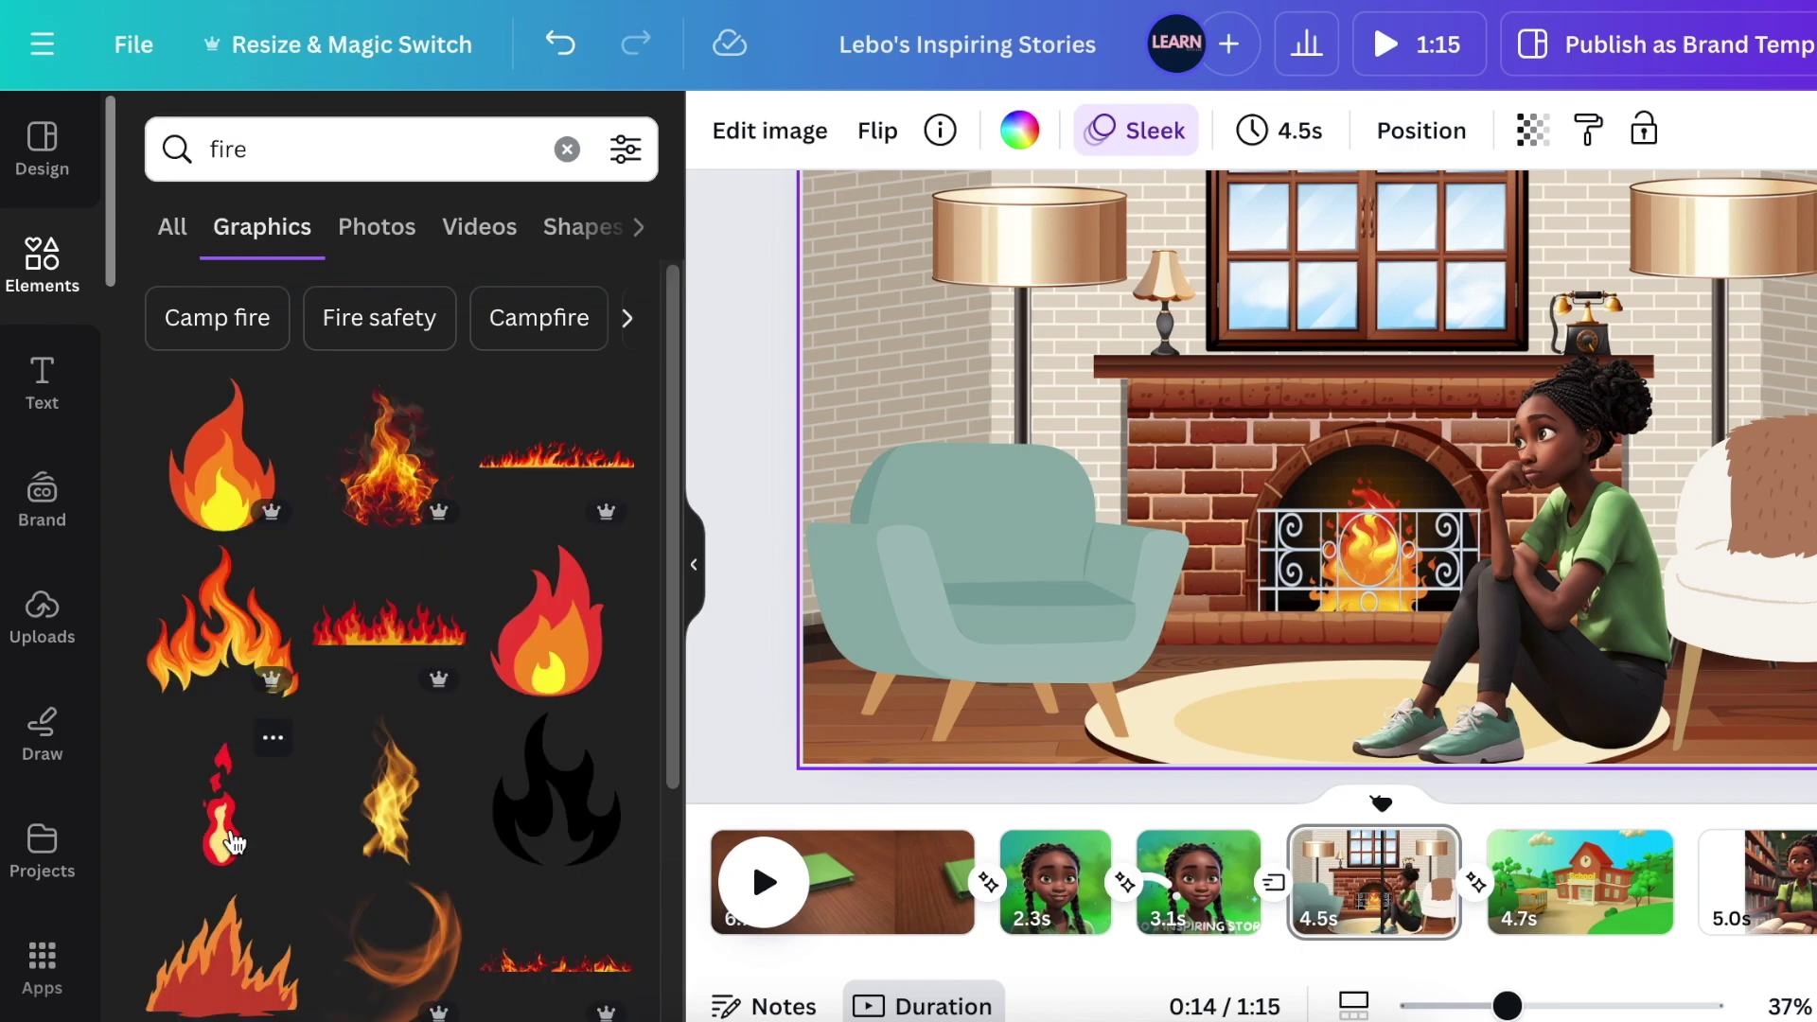
Filter the fire graphics to animated elements only.
left_click(625, 154)
scroll(458, 502, "down", 4)
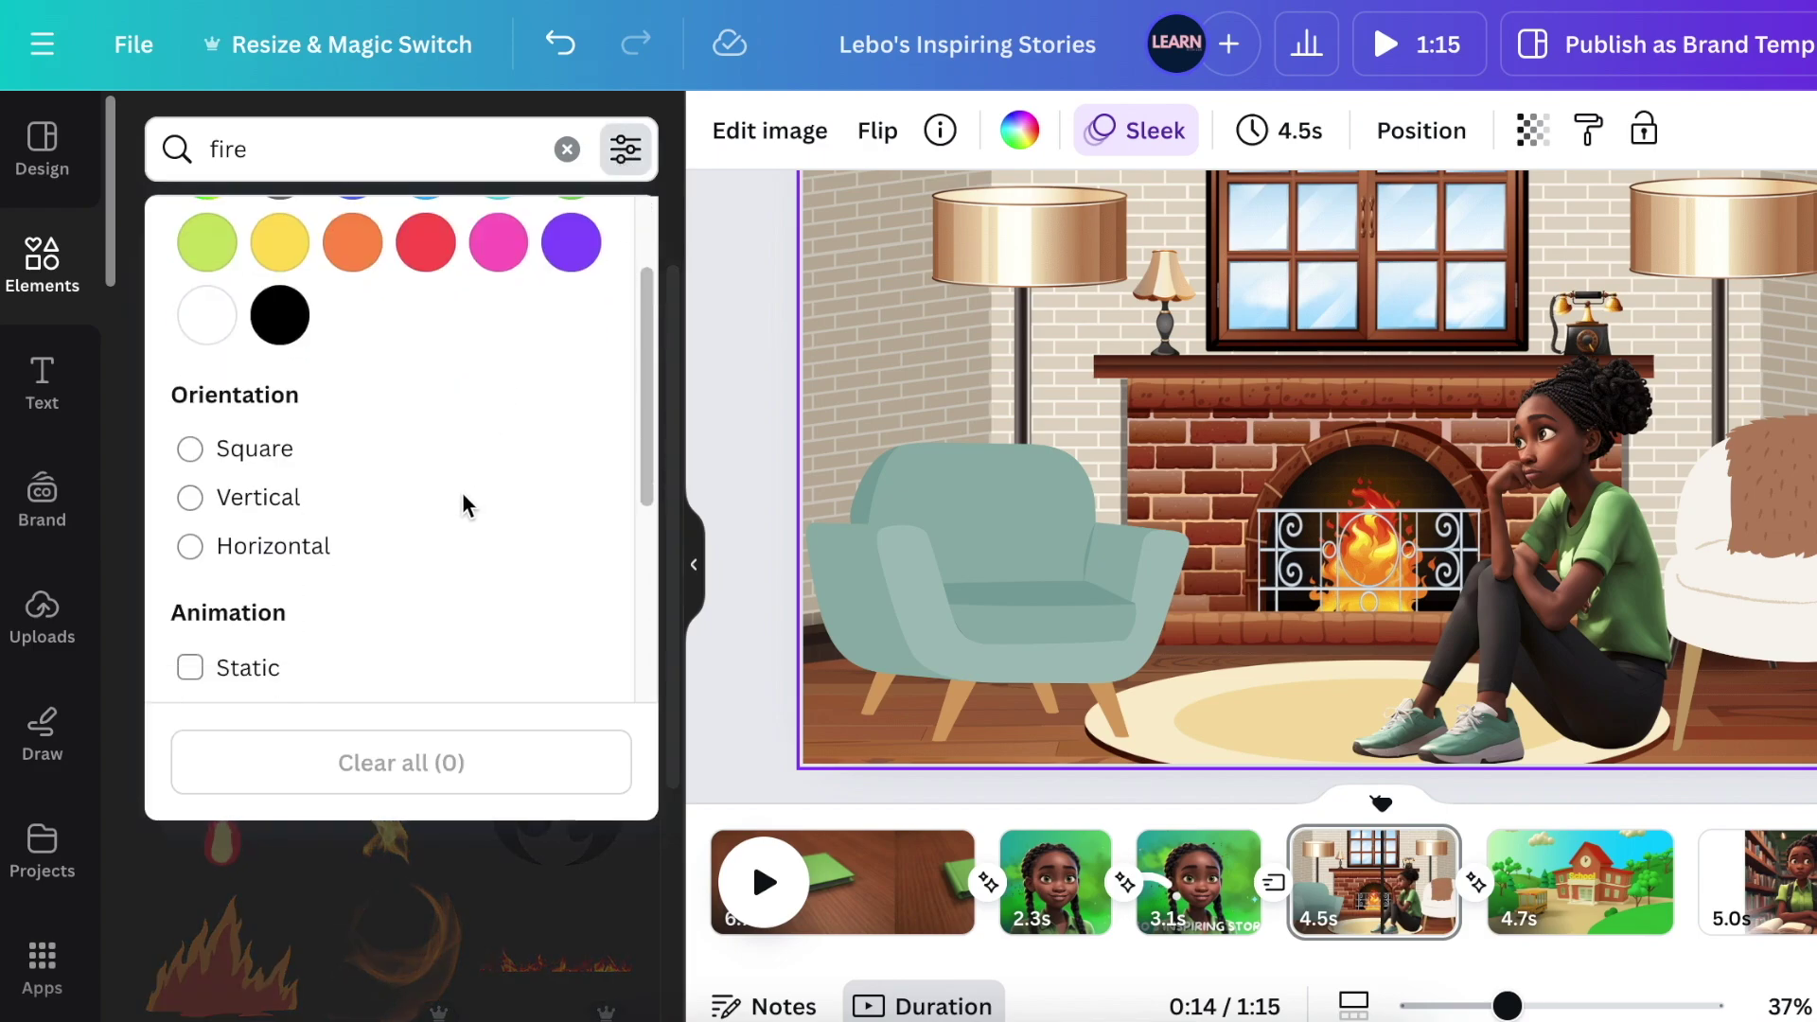
left_click(207, 448)
left_click(202, 448)
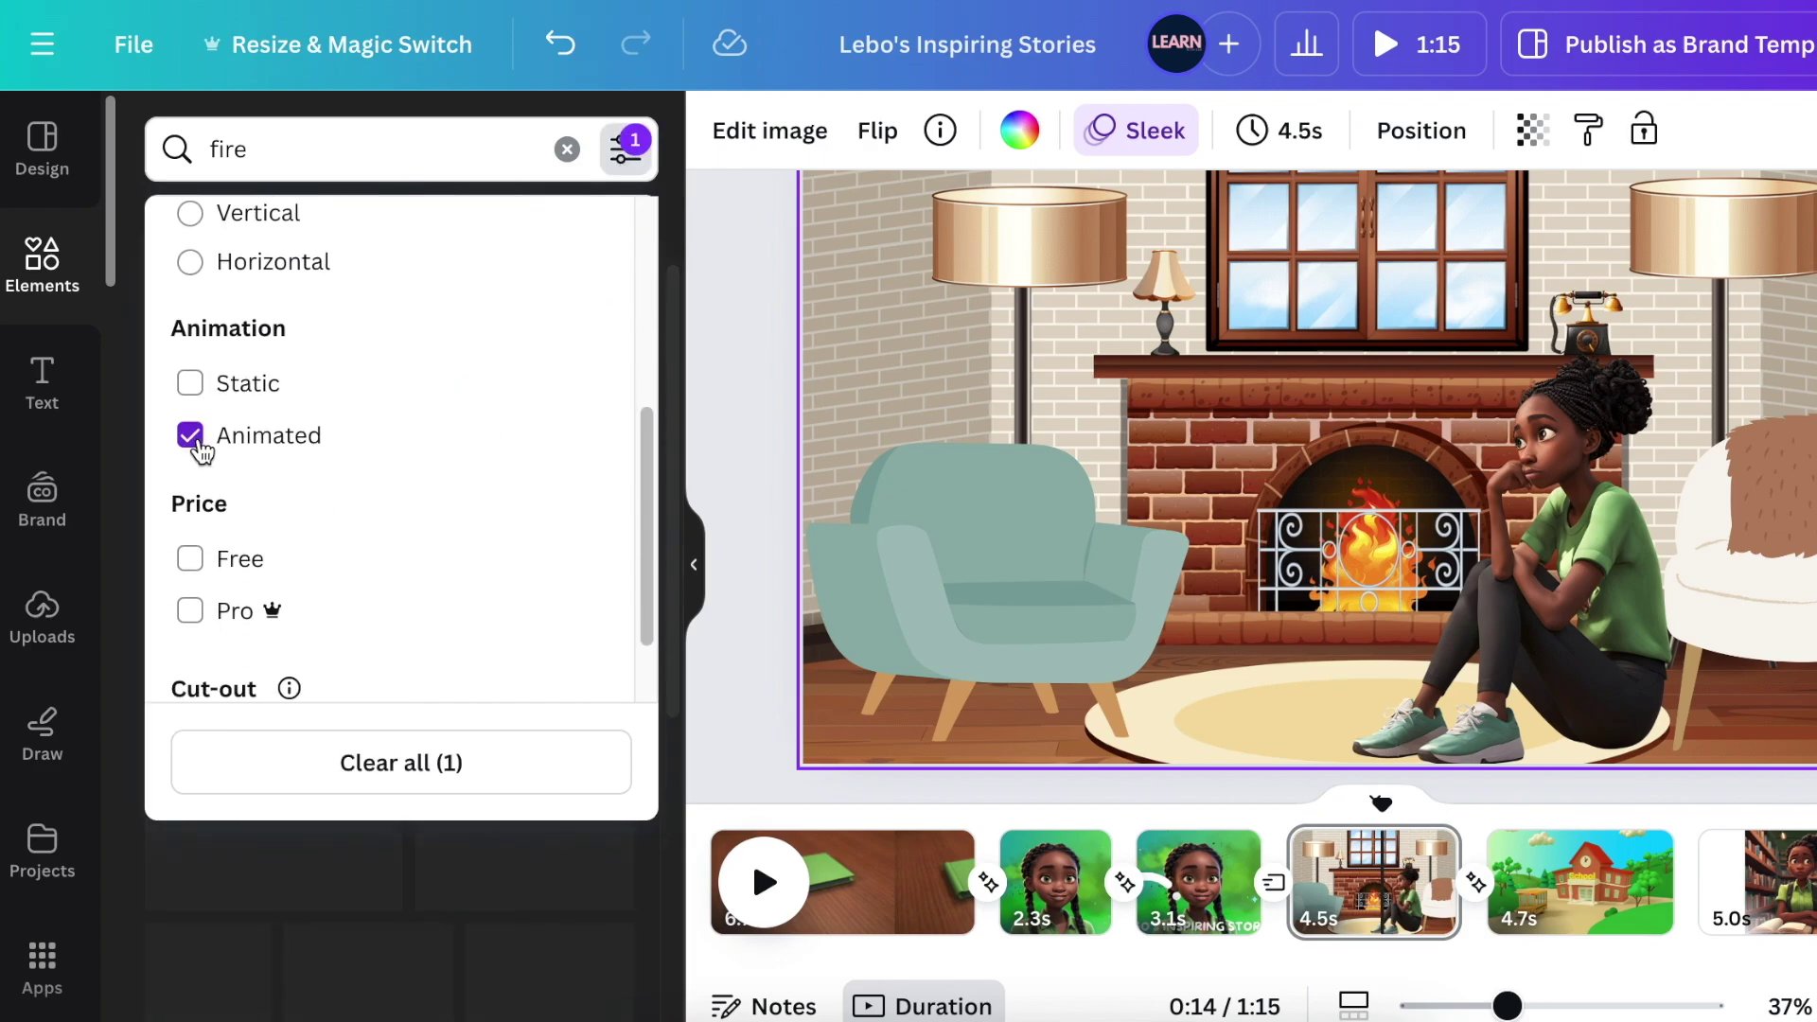
left_click(765, 381)
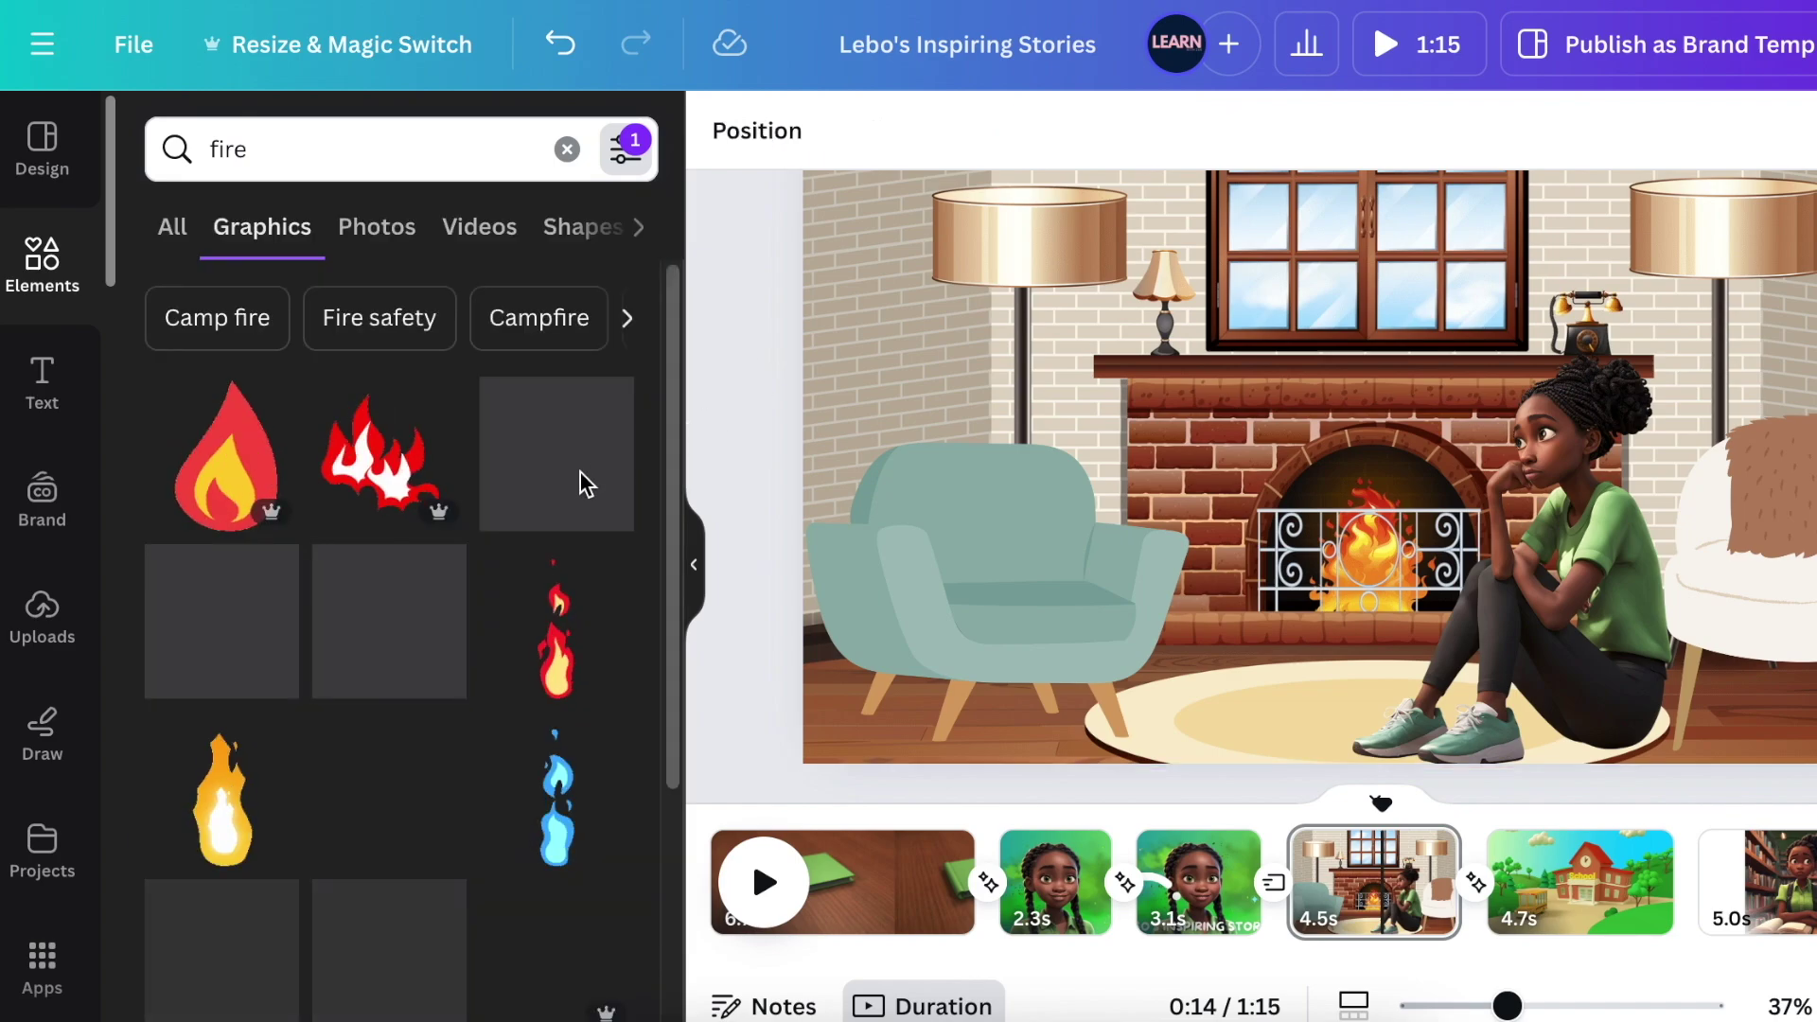
Add the animated orange flame with the white core to the scene, shrink it and place it inside the fireplace opening.
scroll(446, 690, "down", 5)
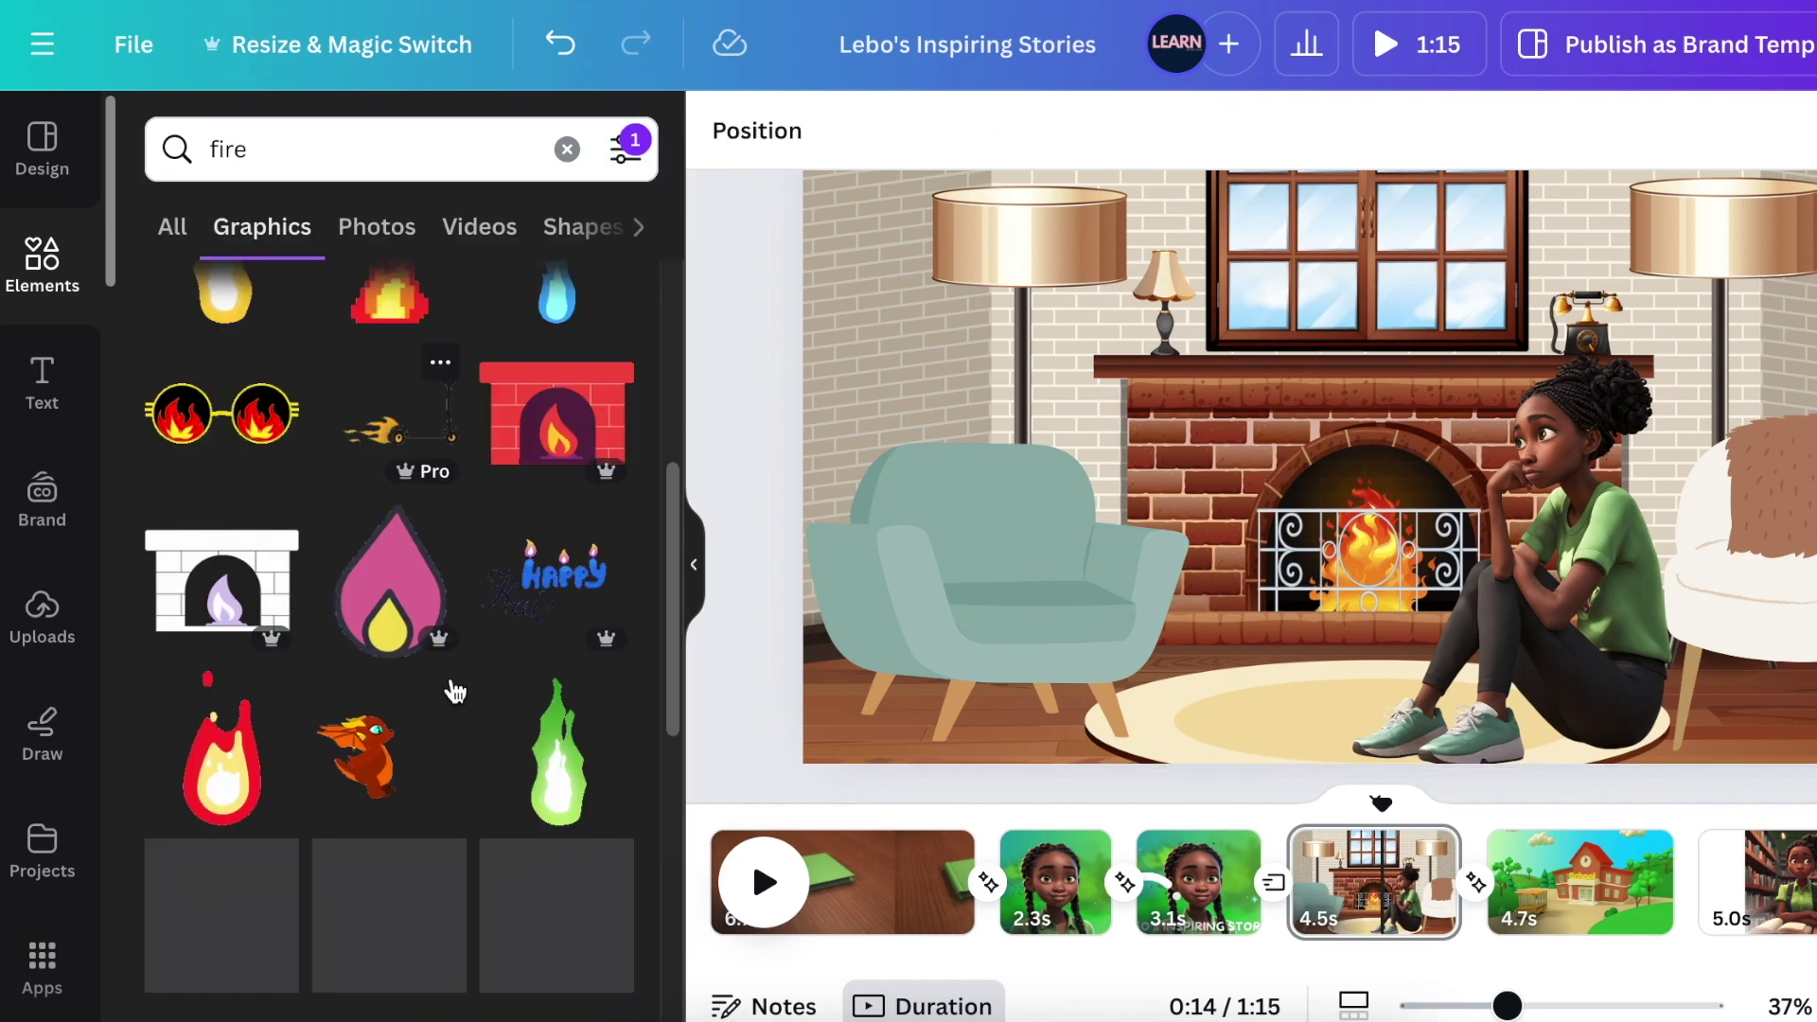
scroll(451, 694, "down", 4)
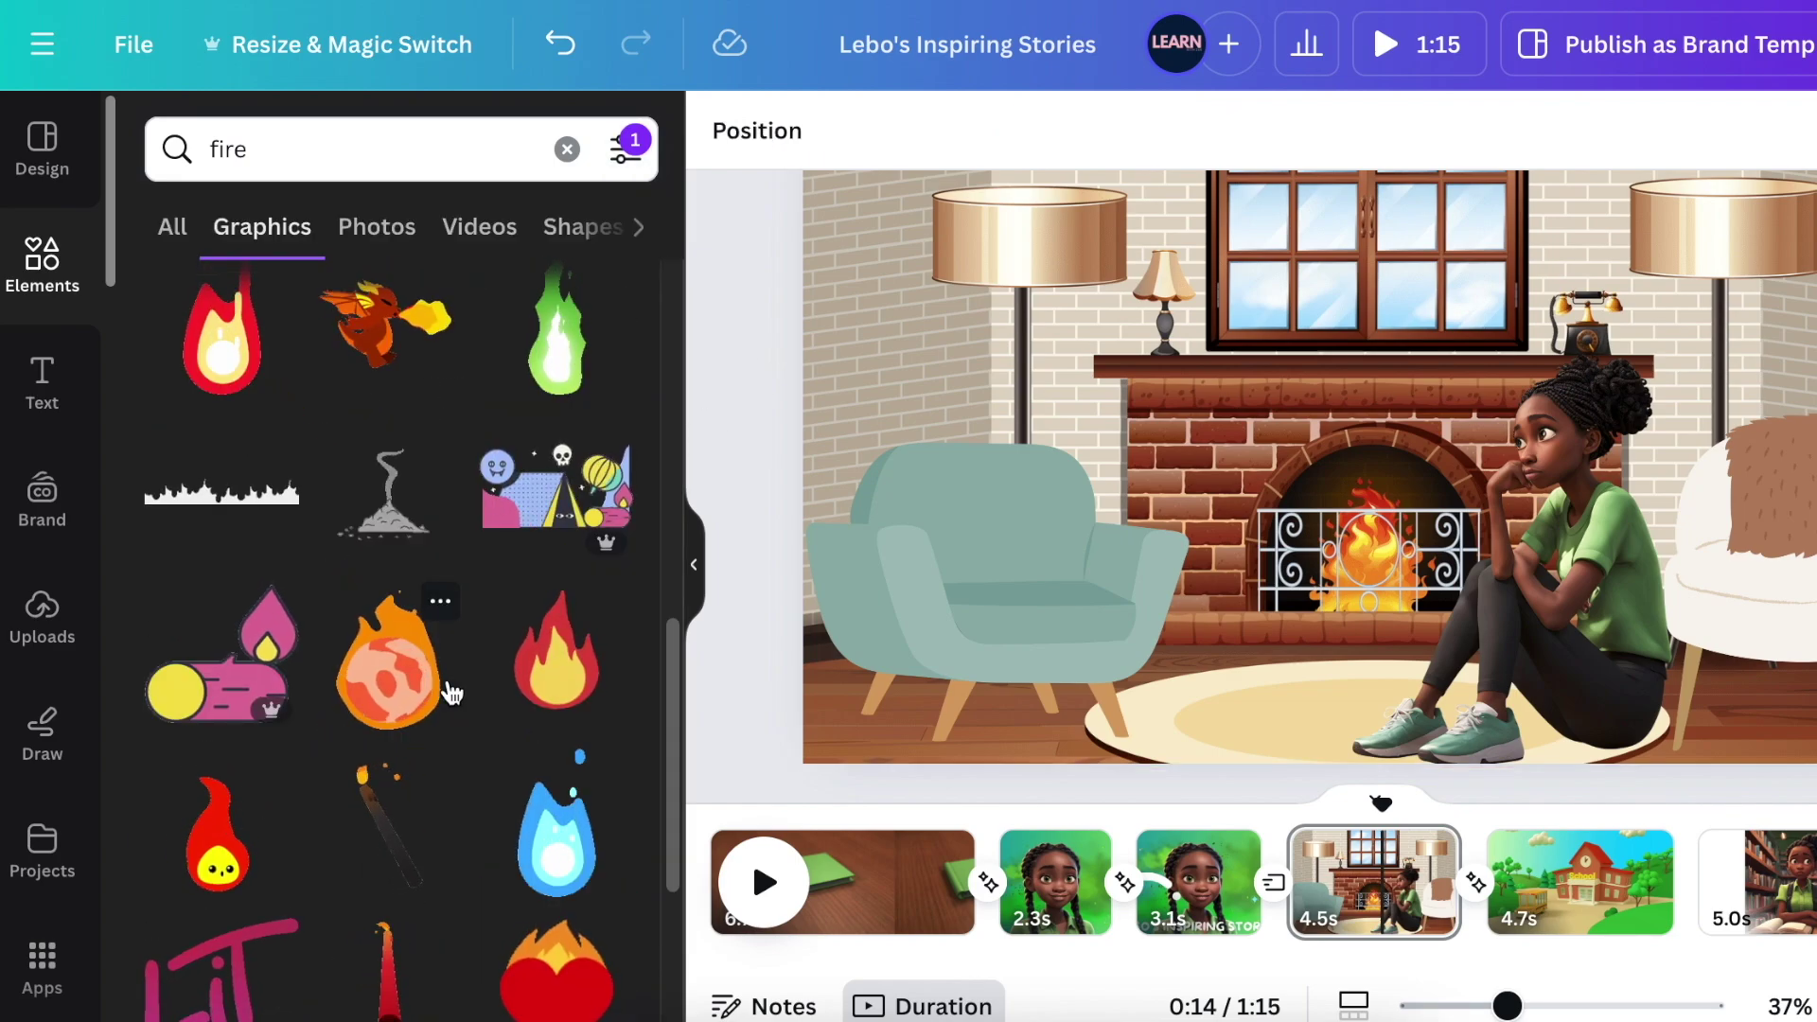
left_click(220, 839)
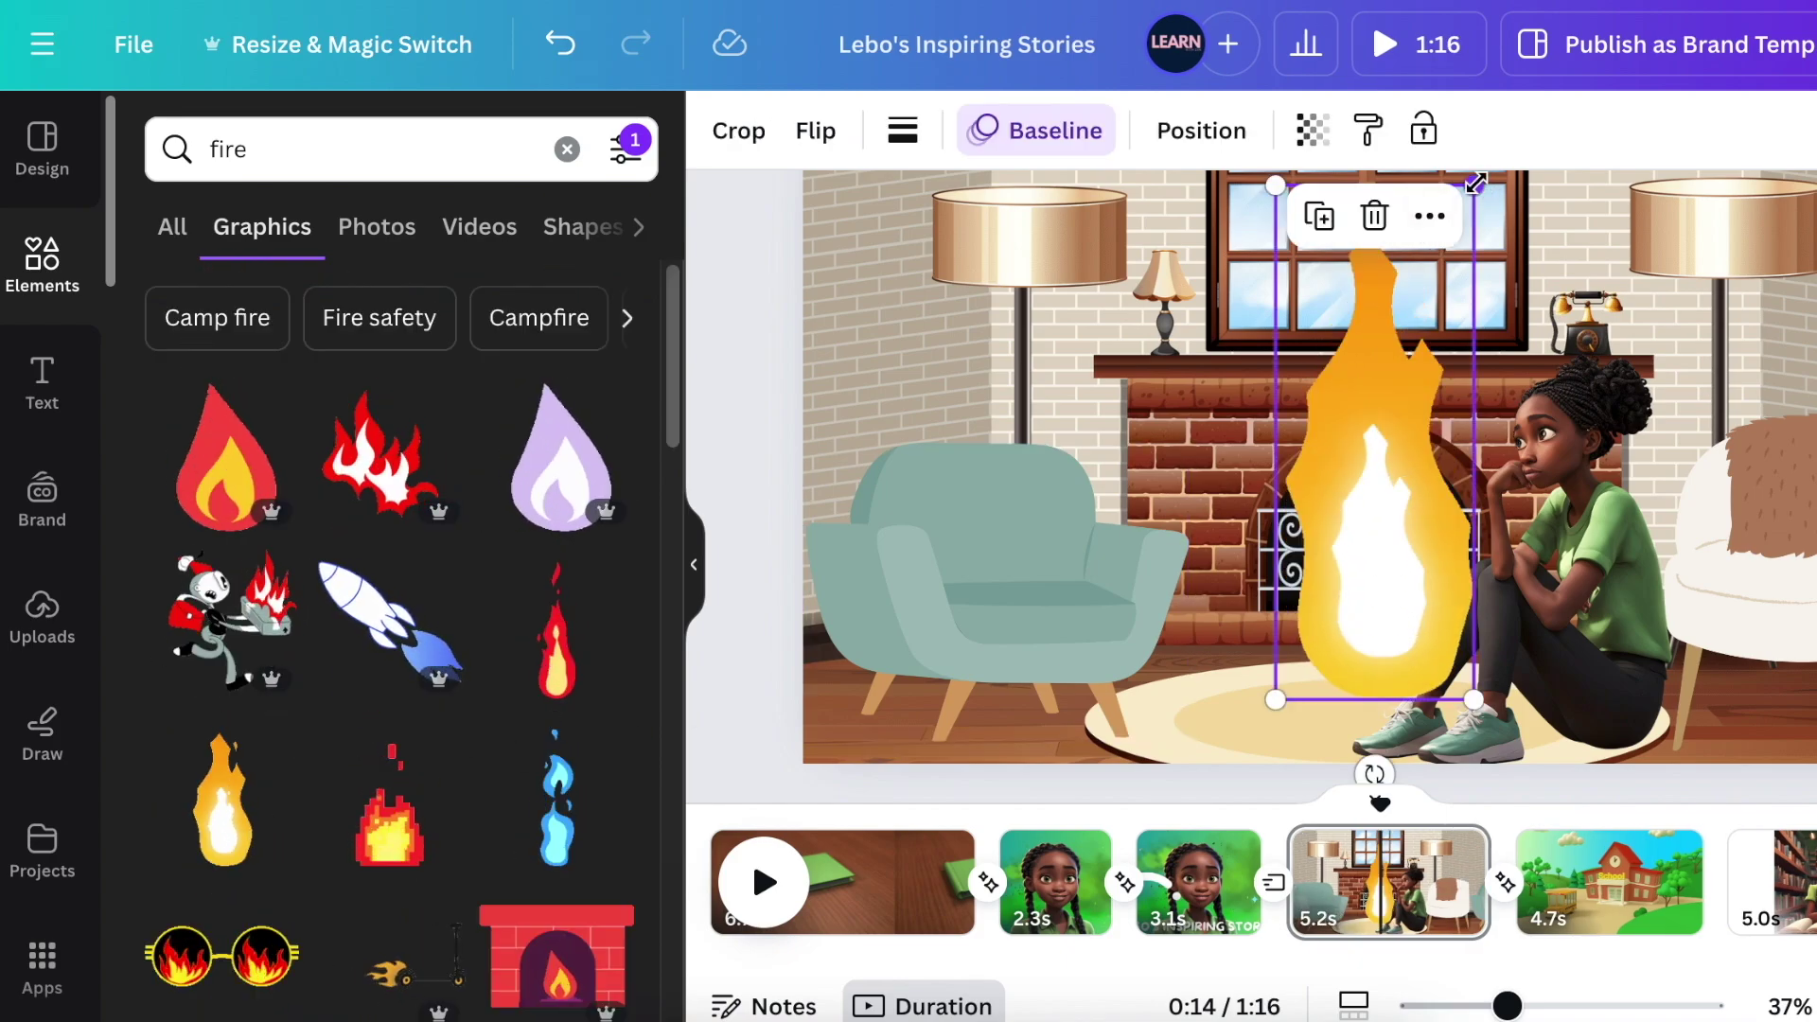
left_click_drag(1482, 185, 1334, 553)
left_click_drag(1304, 644, 1367, 534)
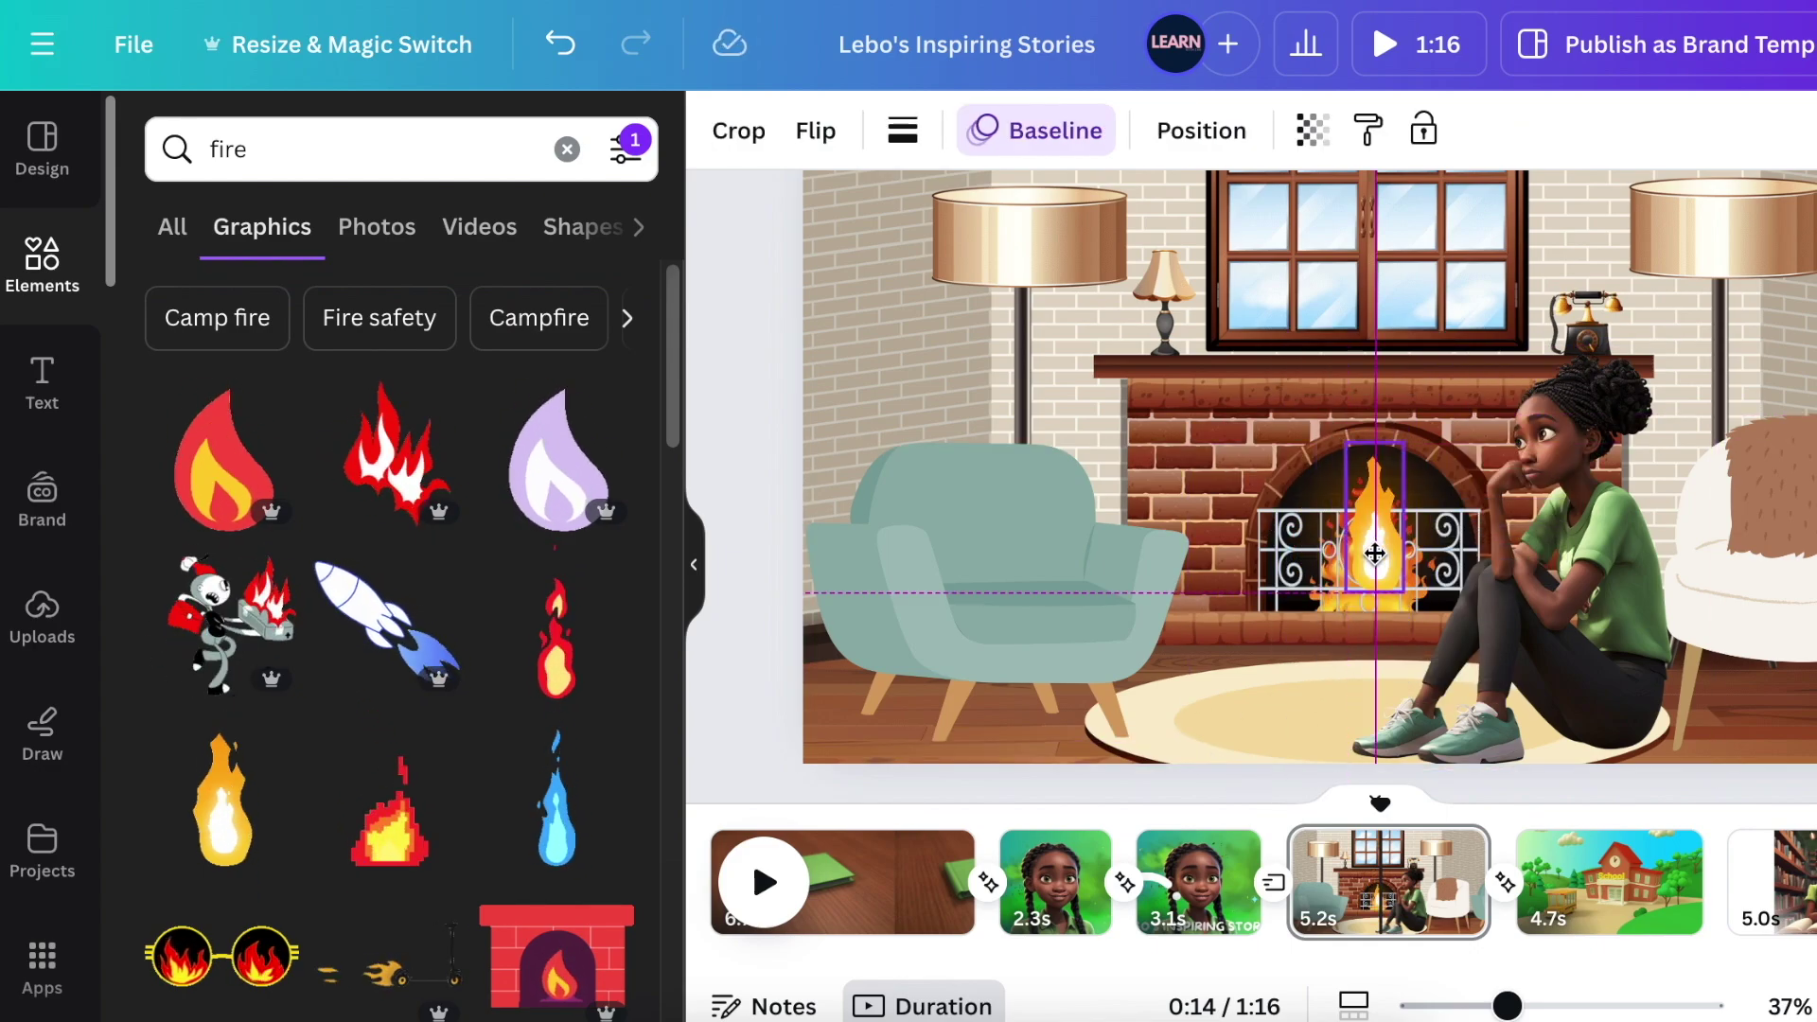
left_click_drag(1507, 1006, 1488, 1009)
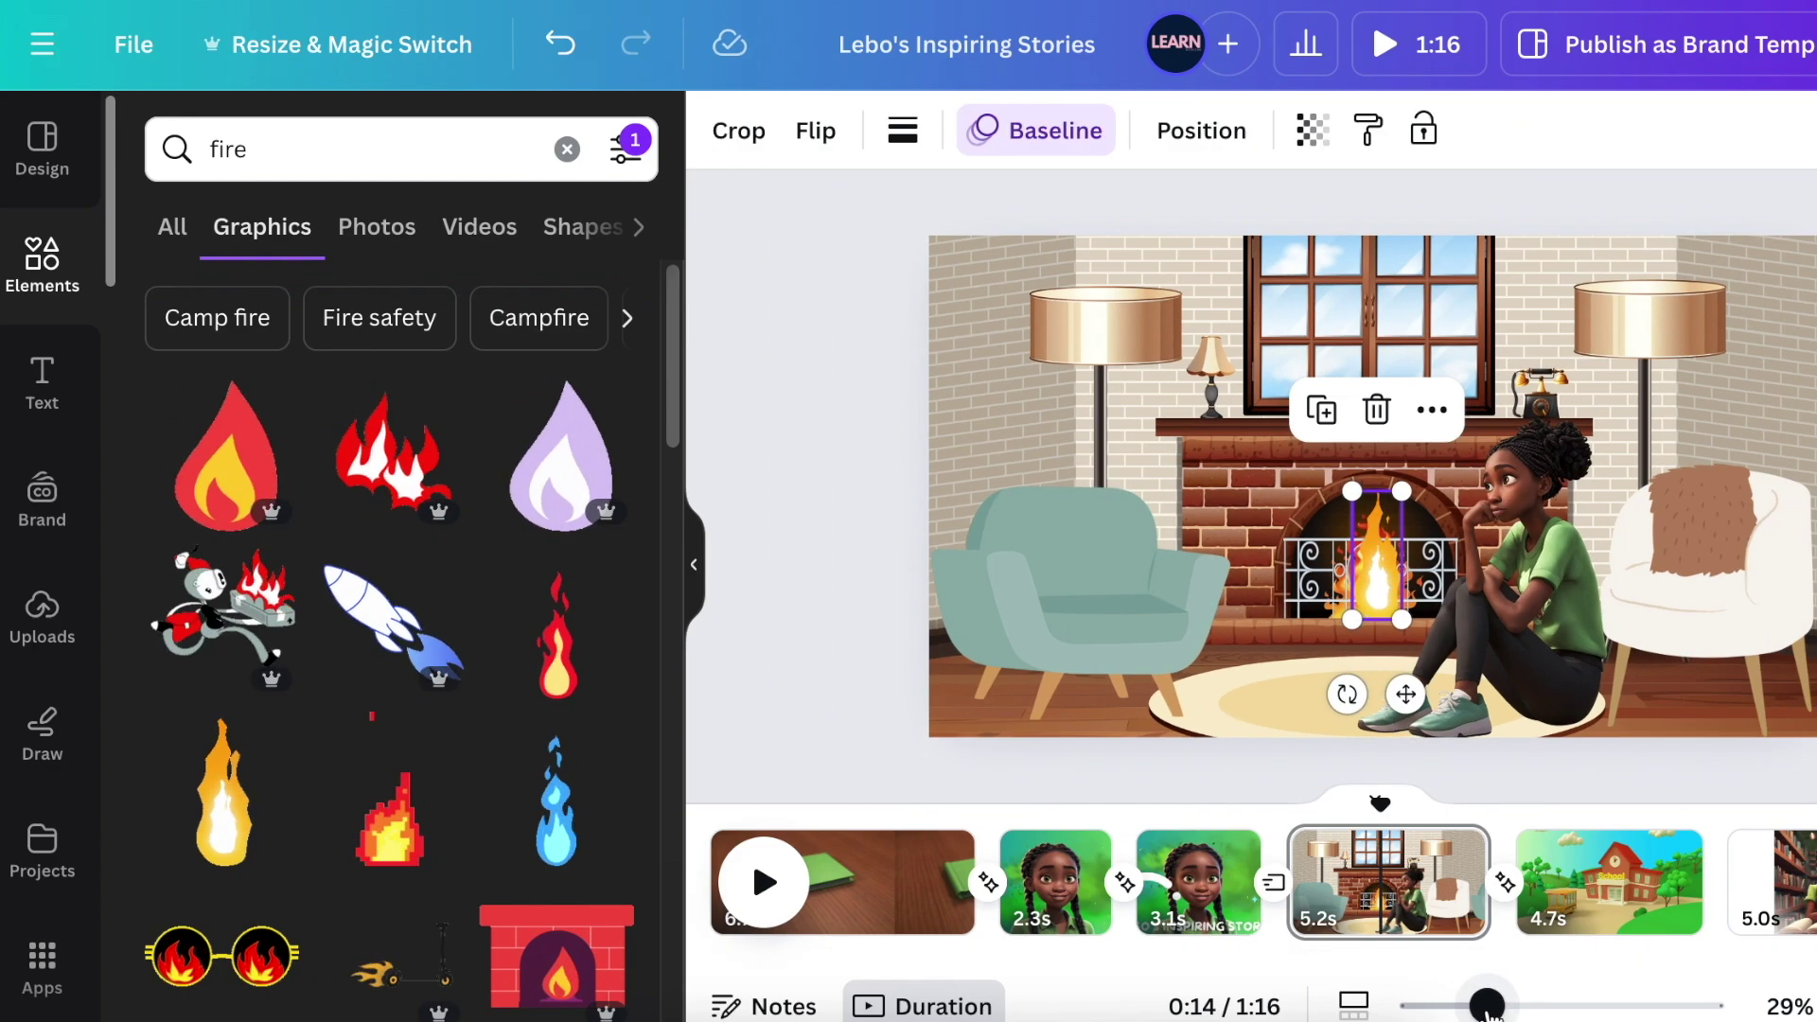
left_click(1070, 751)
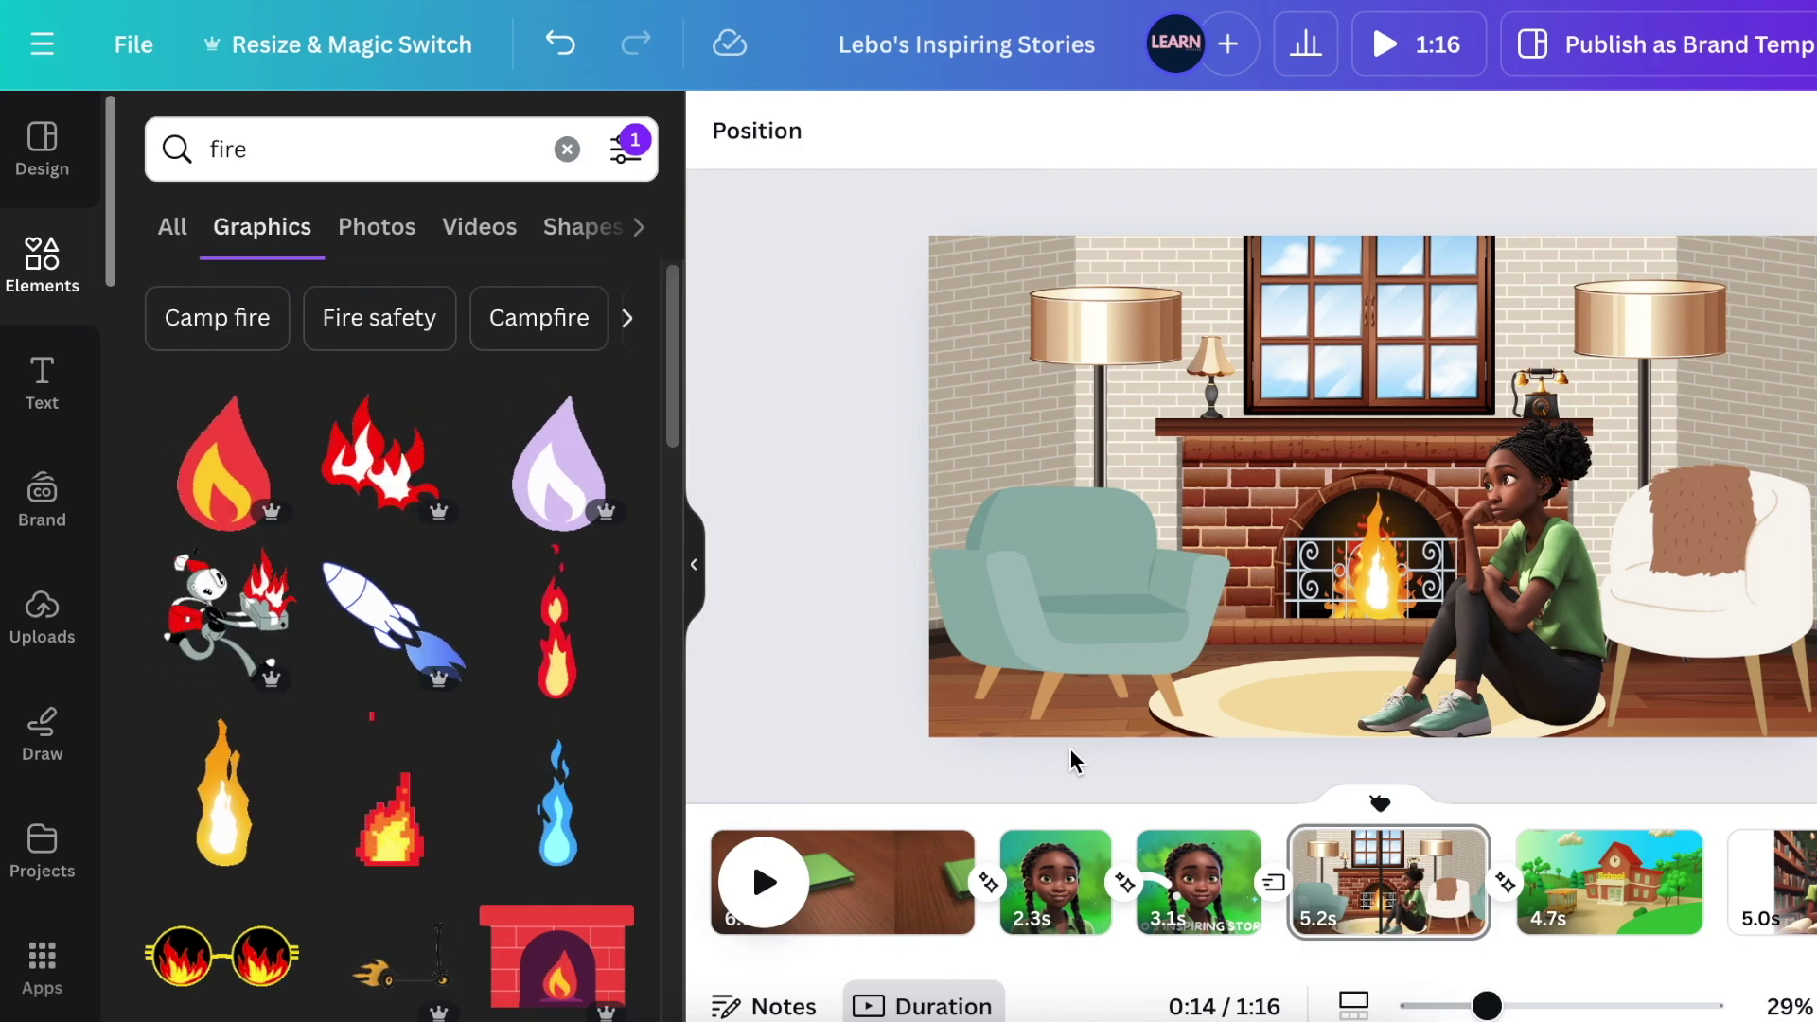
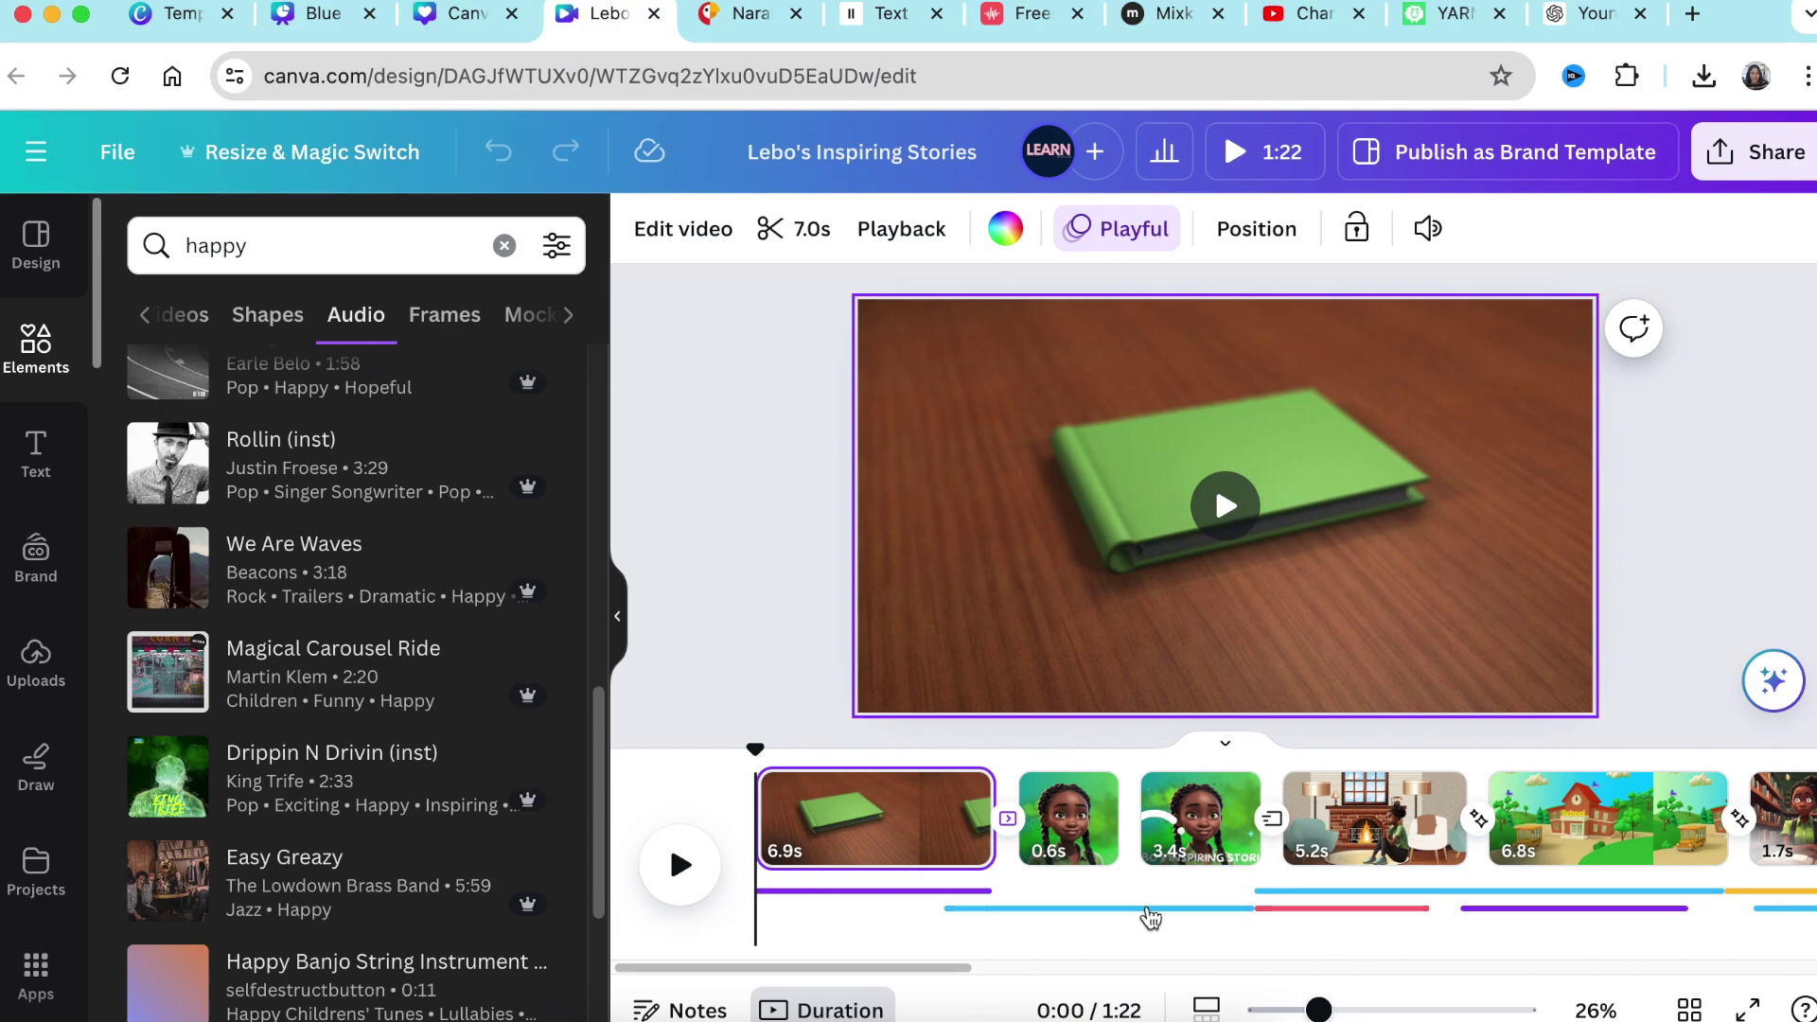
Select the 5.3 s audio clip beneath the title page and view the design's MP4 video download options.
left_click(1146, 911)
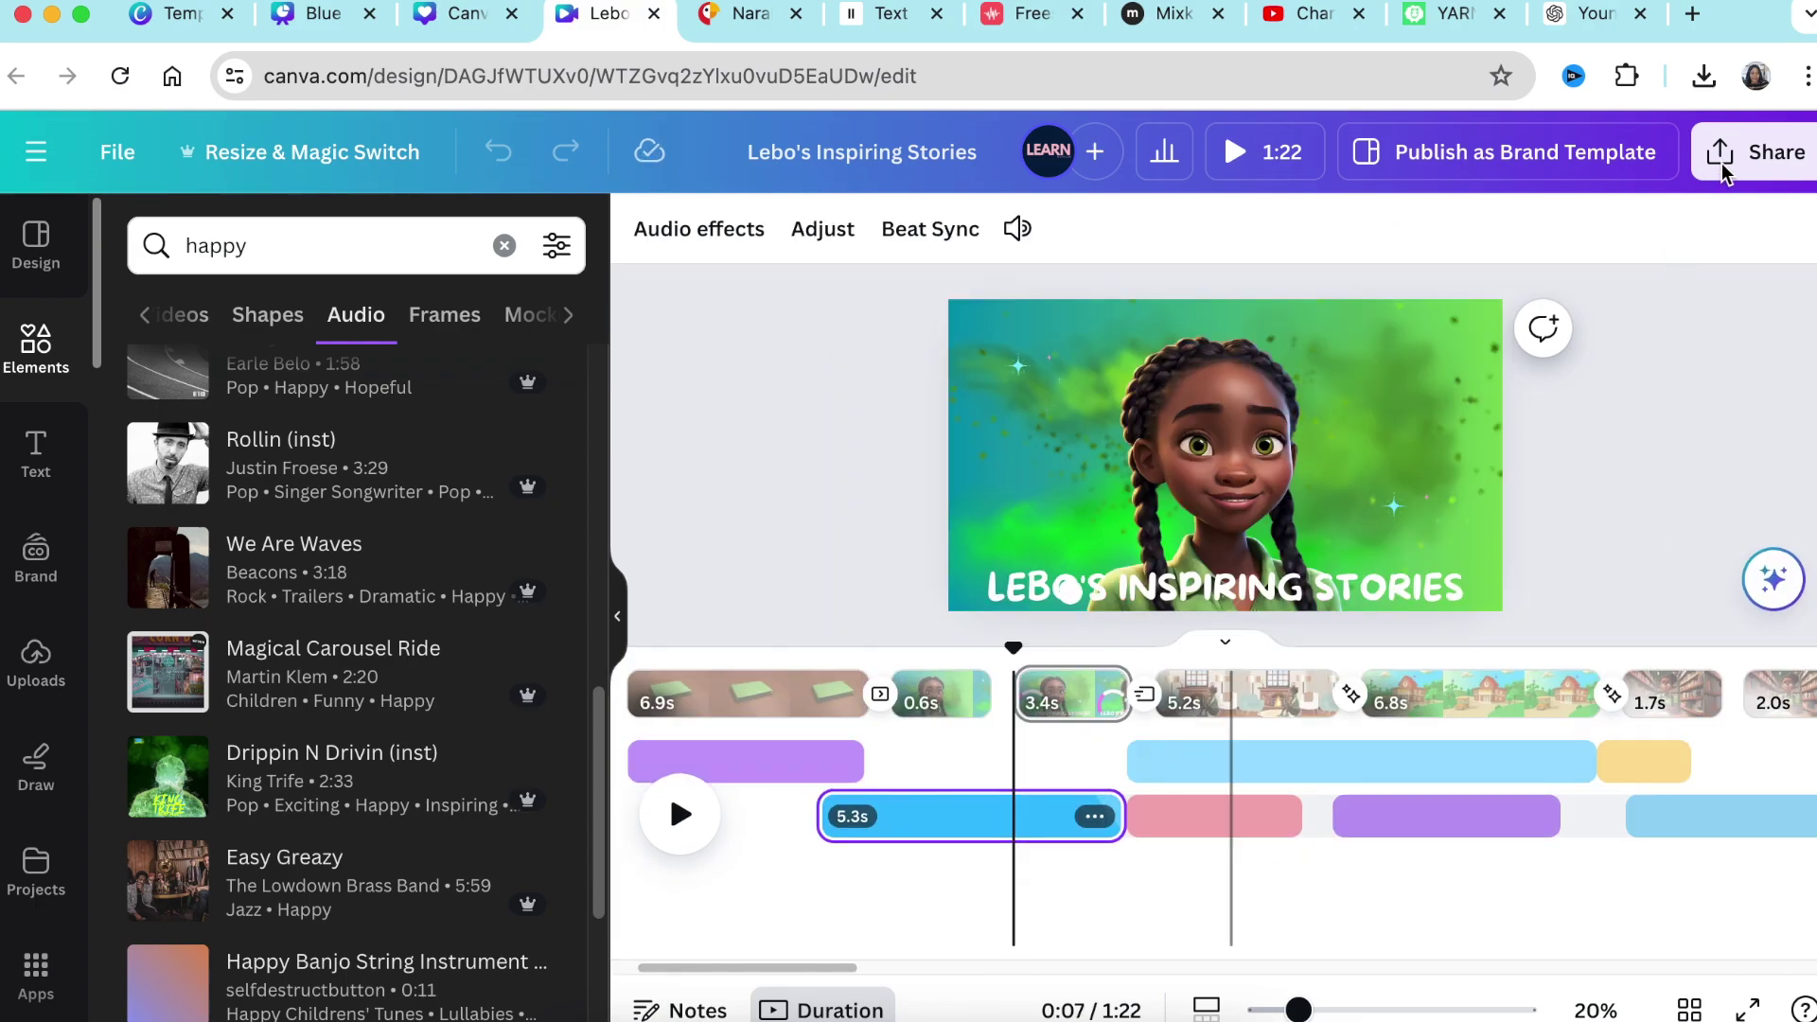
left_click(1751, 152)
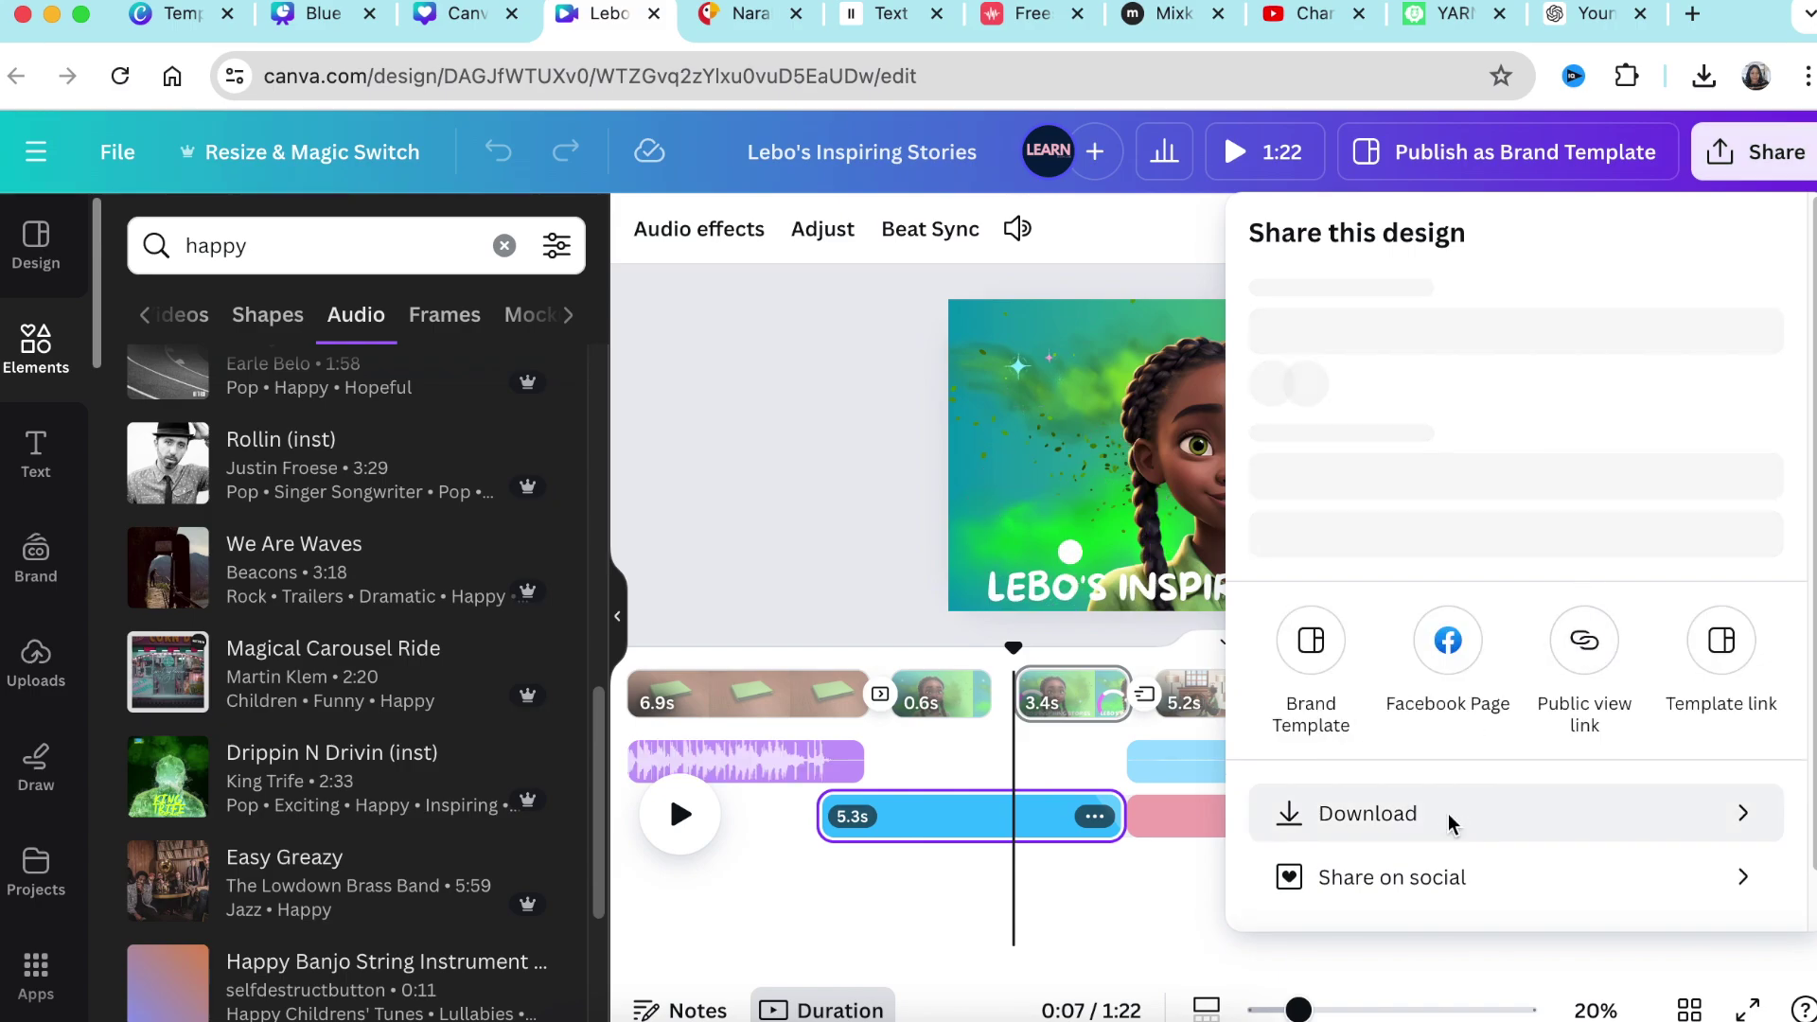
left_click(1451, 823)
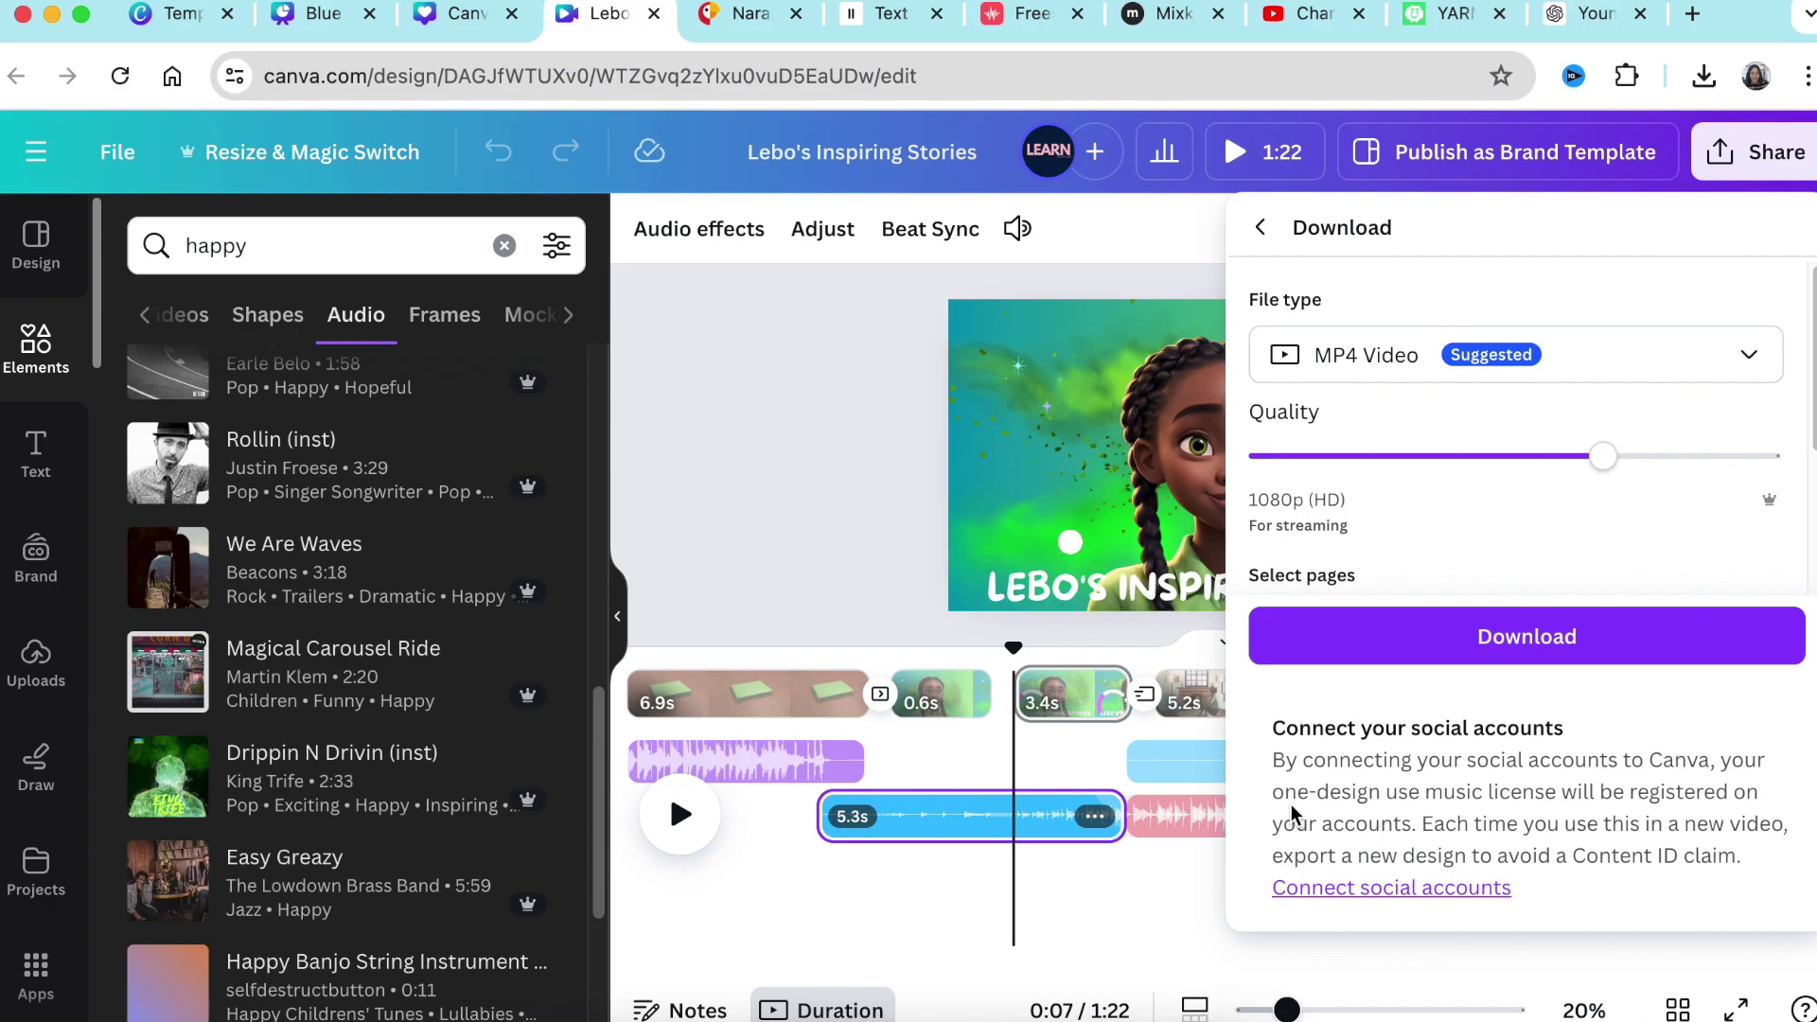
Switch to the Freesound website and then to Mixkit to look over their free sound and music offerings.
left_click(1032, 22)
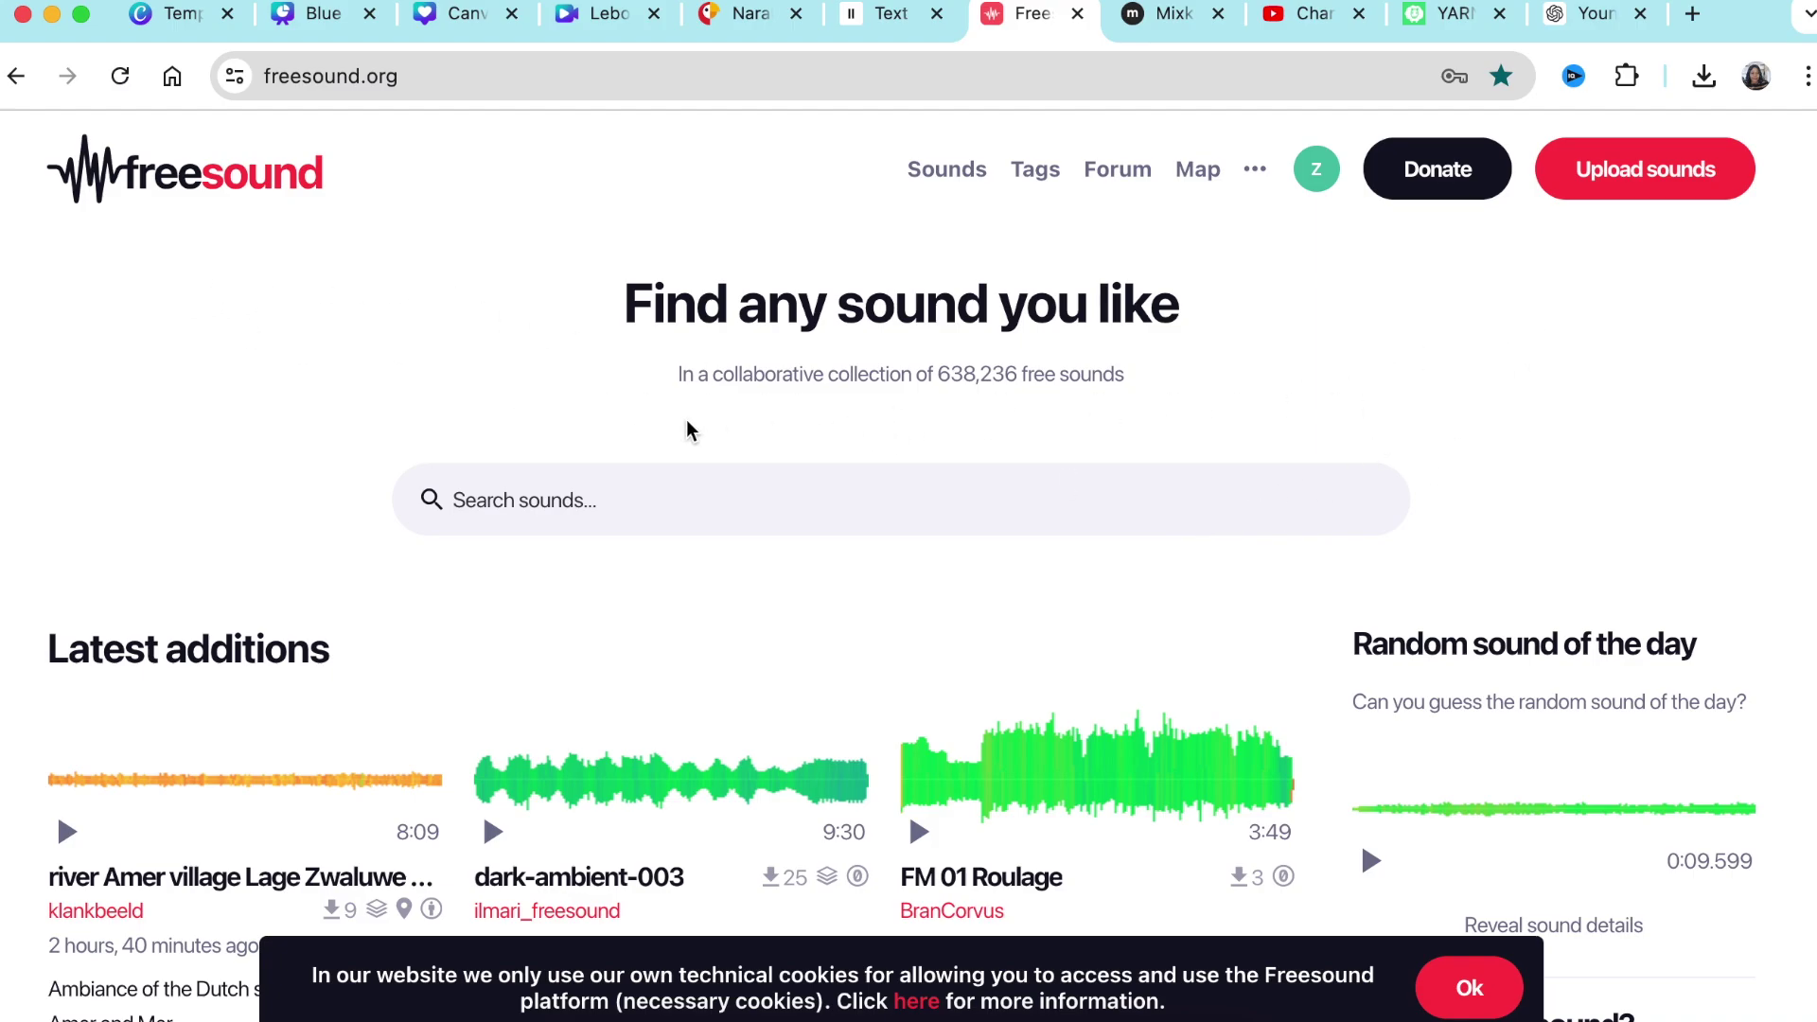
left_click(1150, 29)
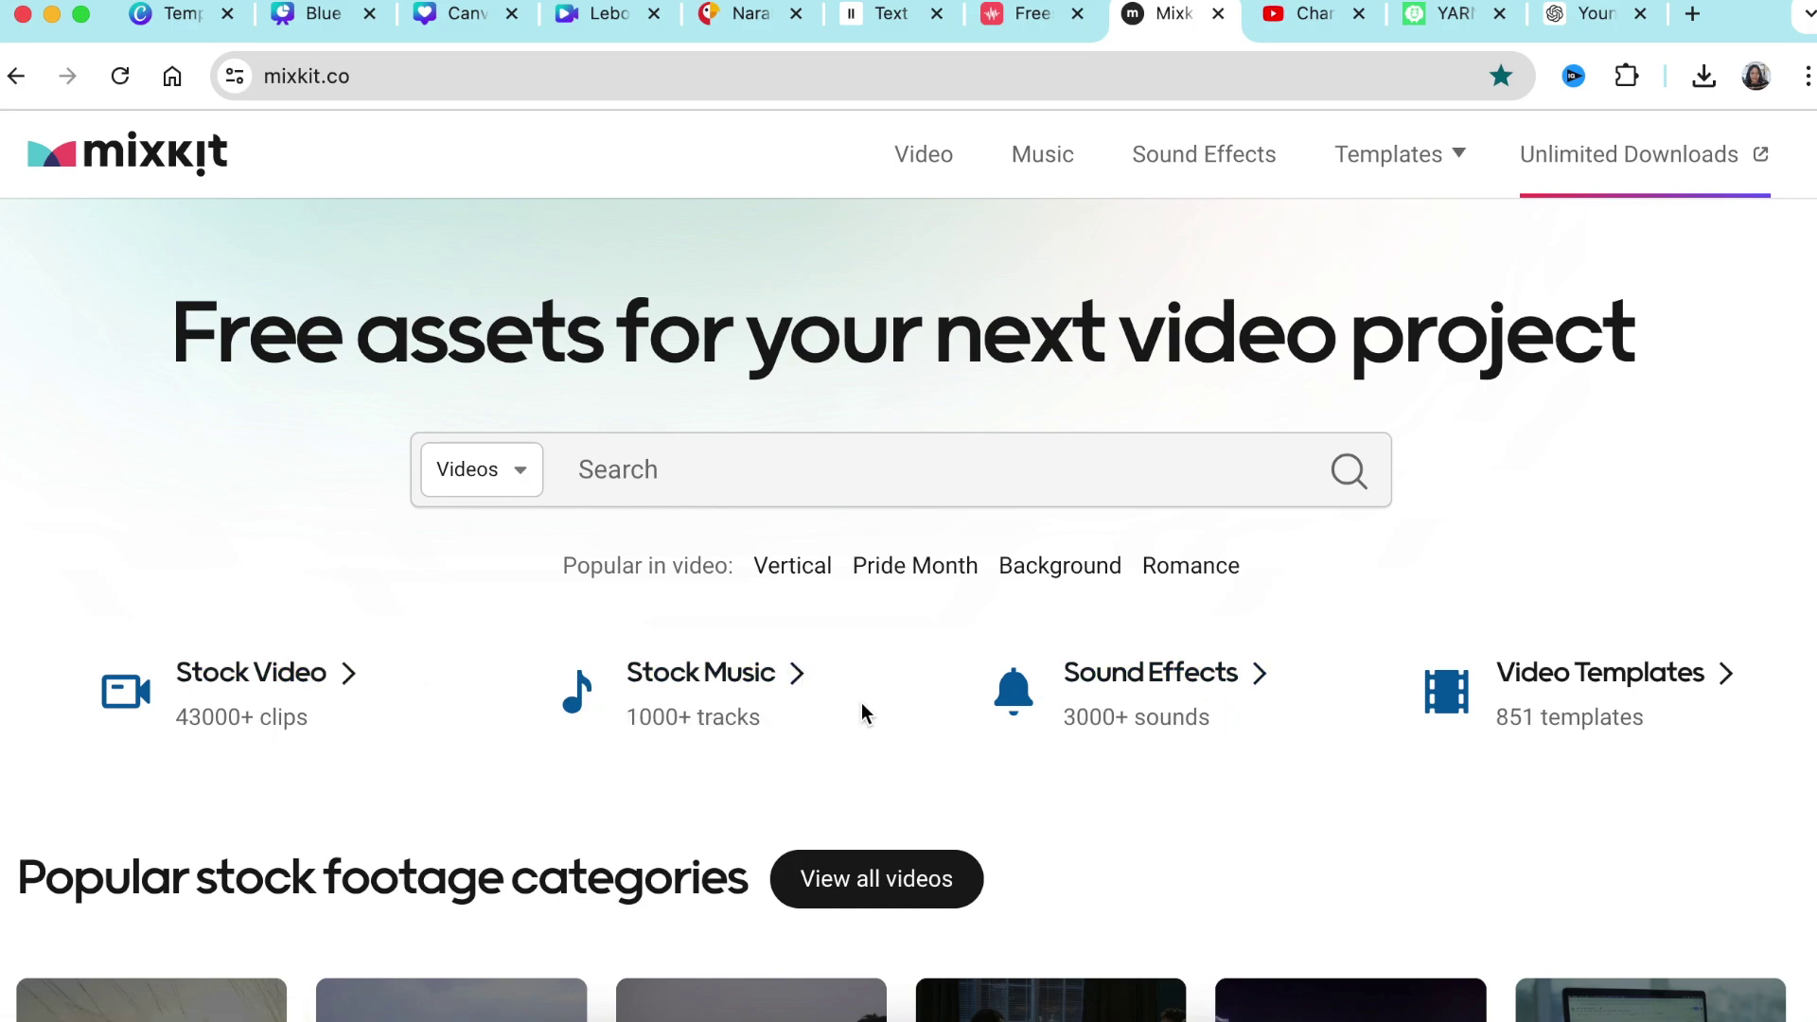
scroll(860, 715, "down", 1)
scroll(860, 726, "down", 1)
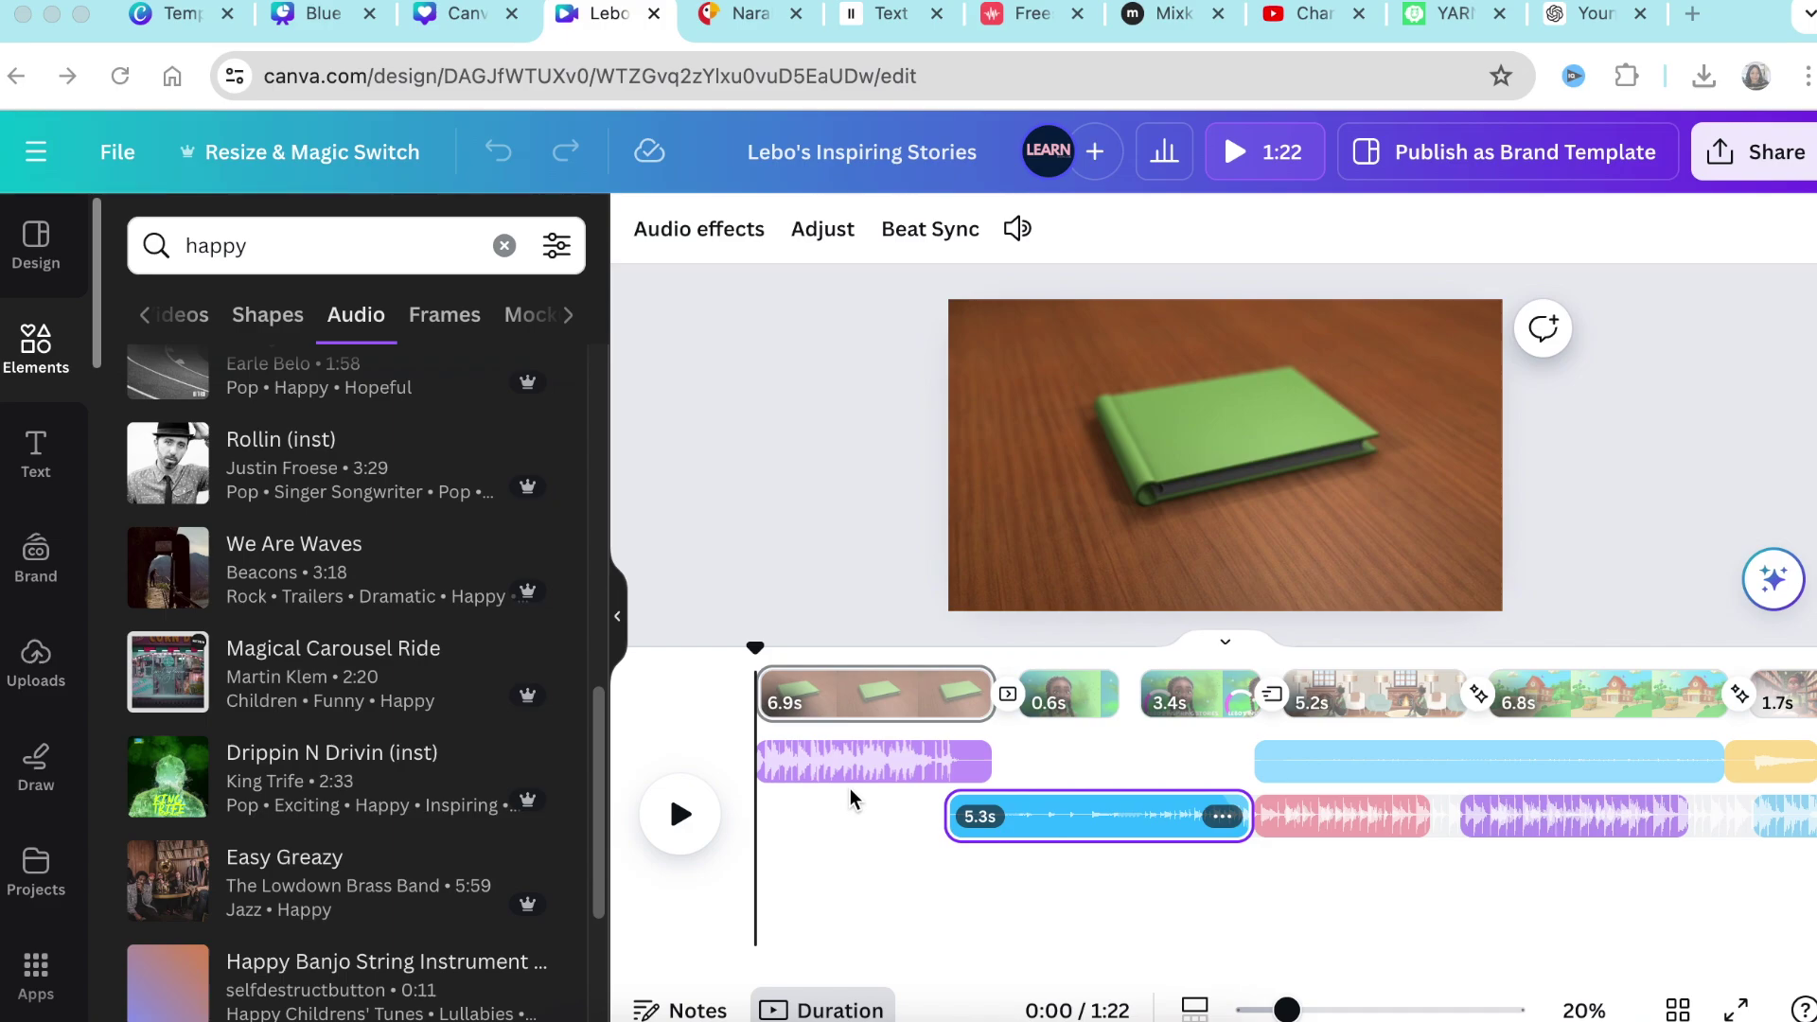
Return to the Canva design, move the playhead to 14.1 s in the fireplace scene, and review the music licence note in the download options.
left_click_drag(755, 647, 1337, 667)
left_click(1338, 674)
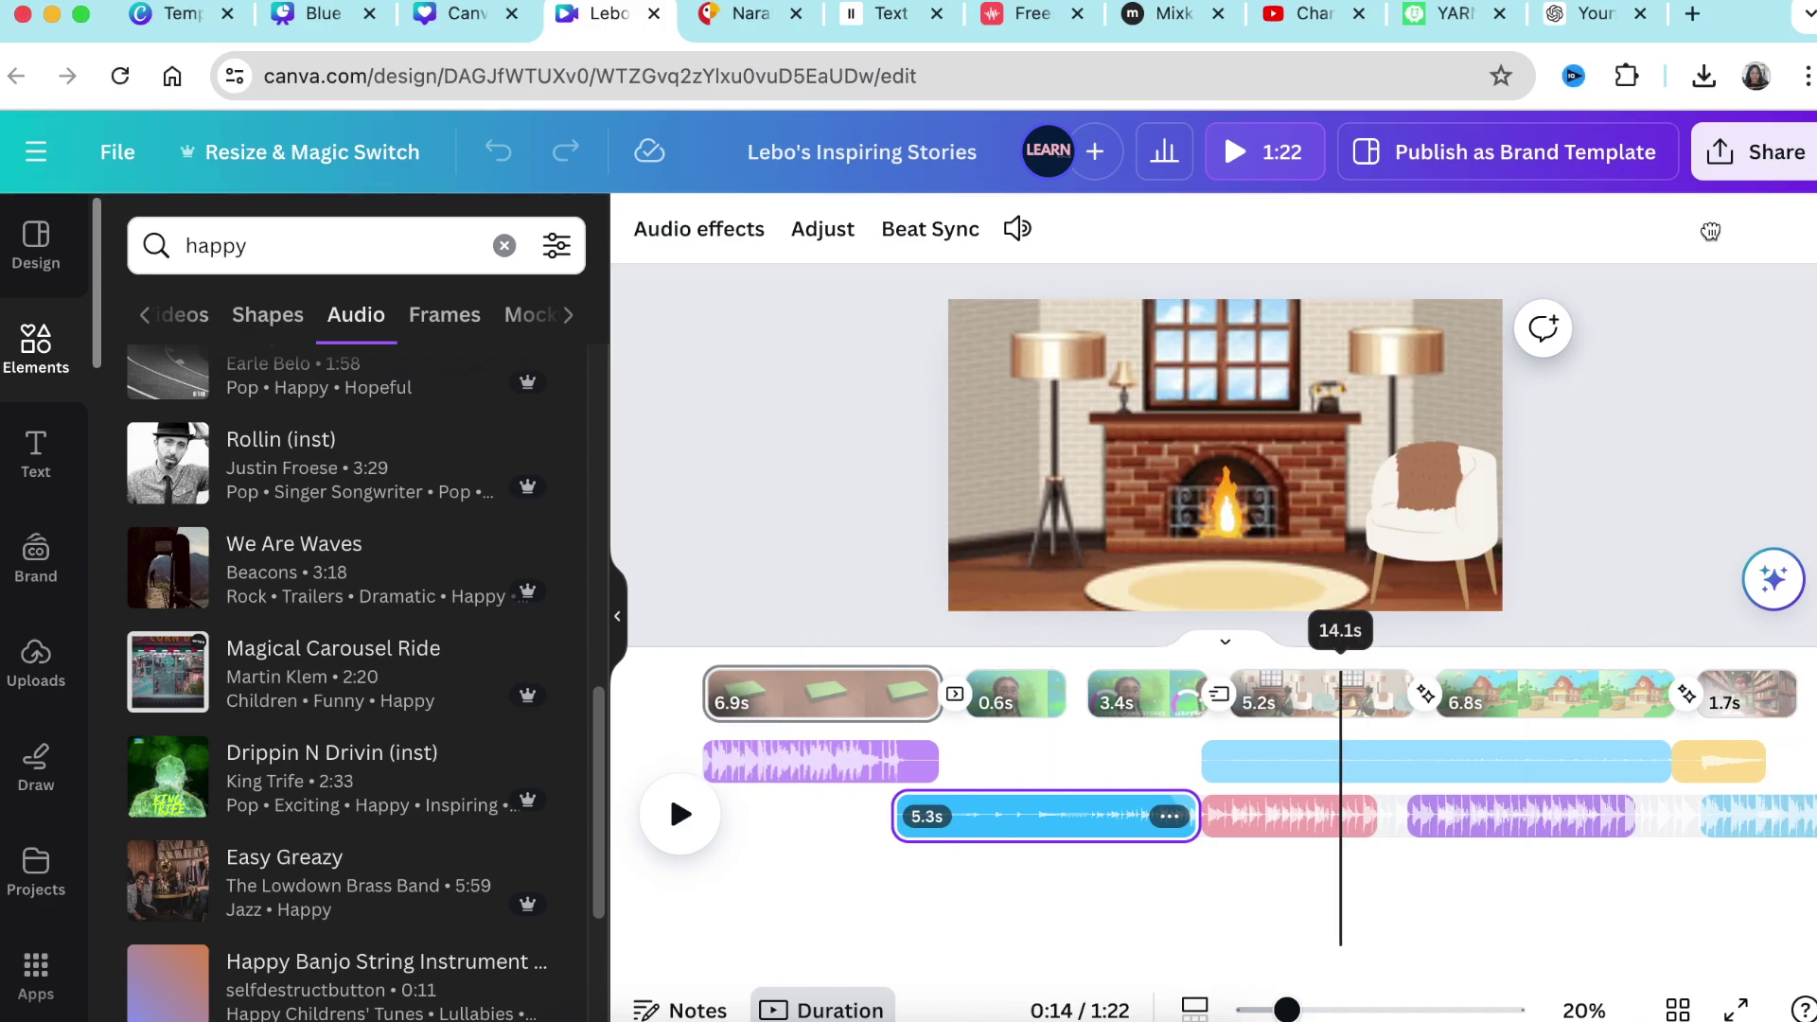
left_click(1754, 168)
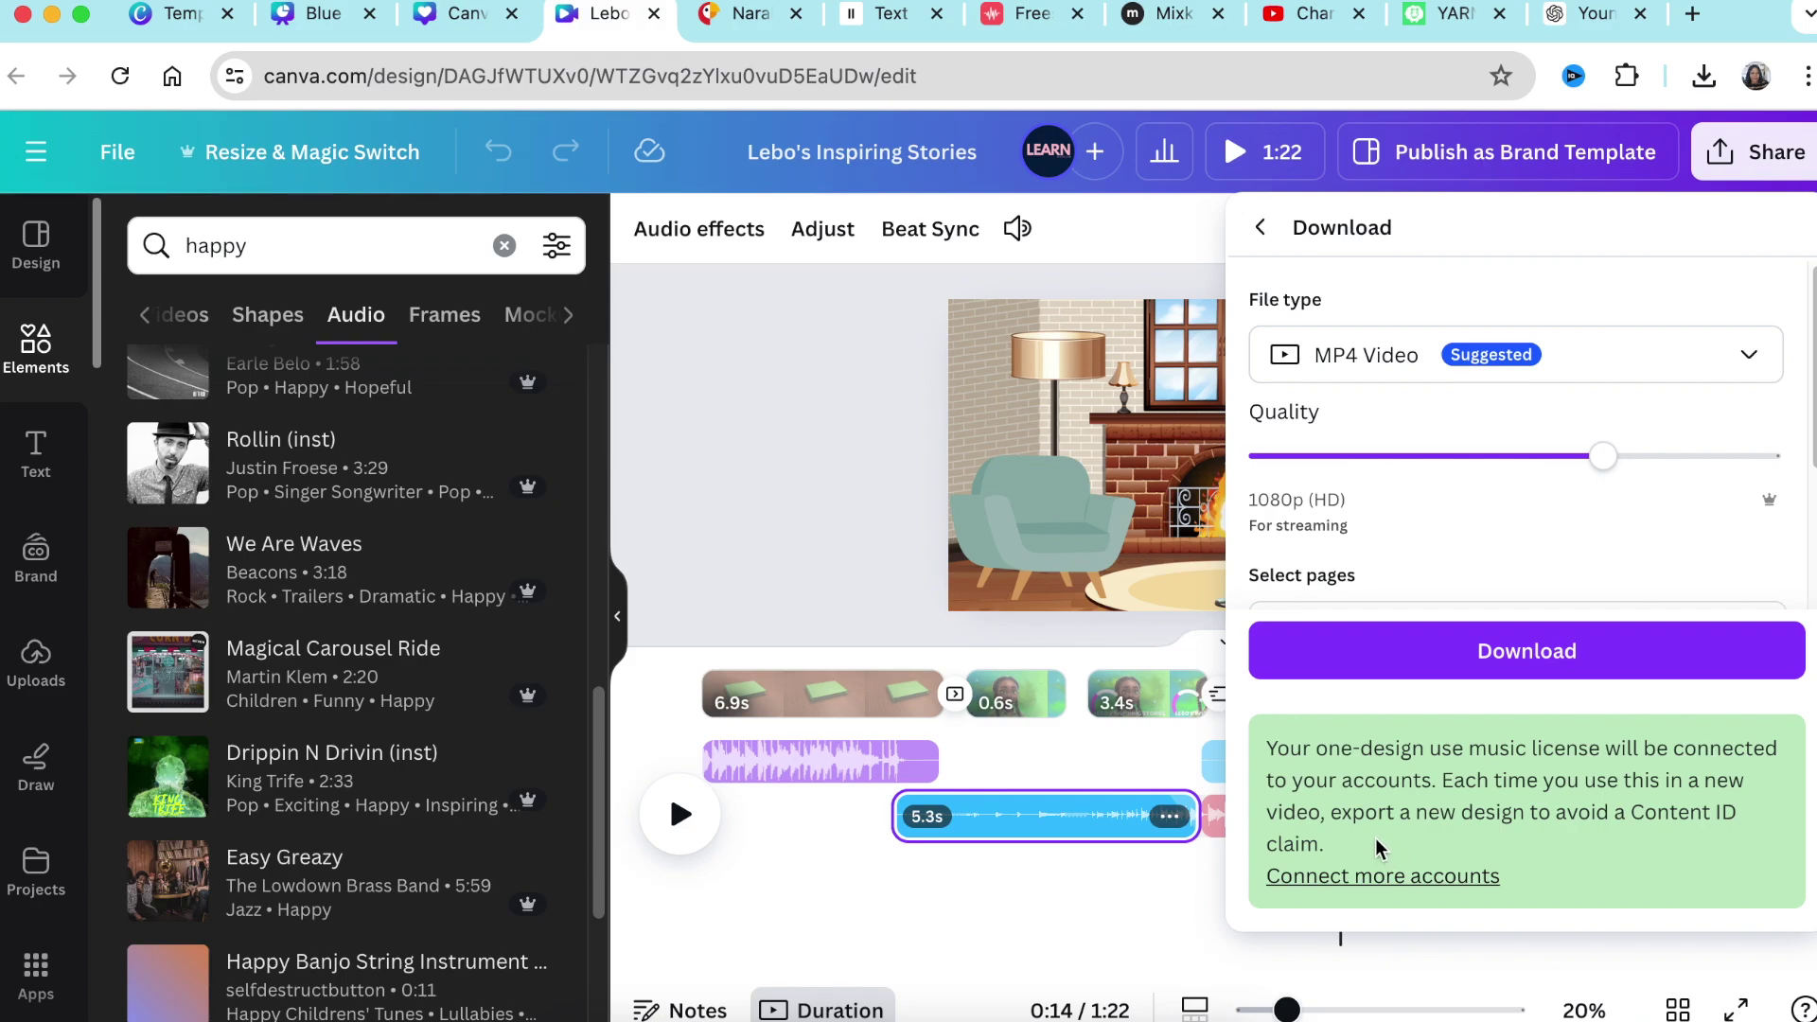
left_click(869, 526)
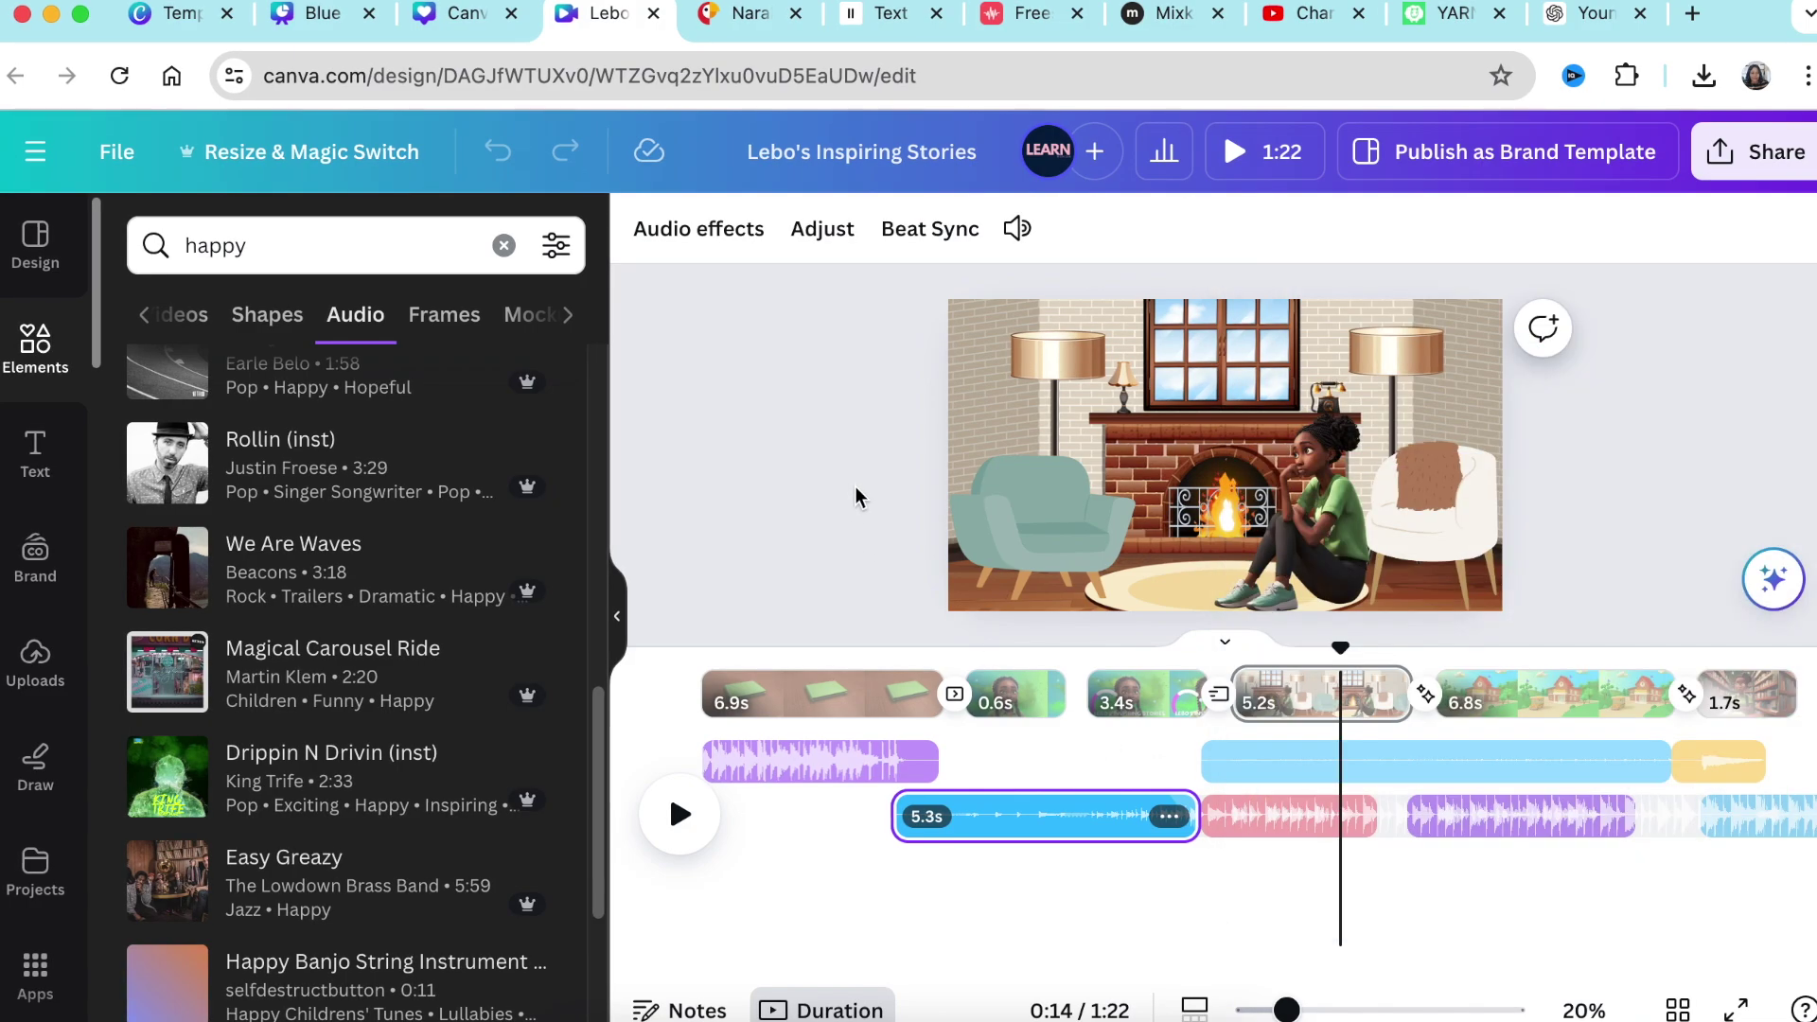